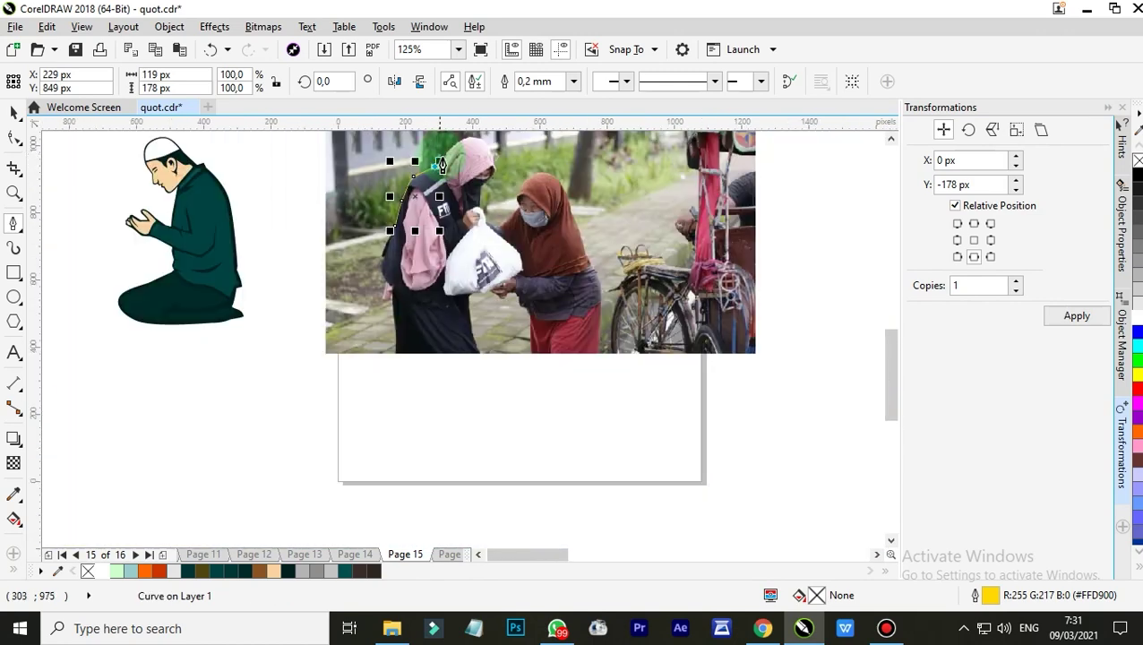
Step: Continue the pen outline from the veiled woman's shoulder over her pink headscarf to the front of the face opening
click(446, 187)
scroll(451, 188, down, 2)
scroll(467, 165, up, 3)
drag(408, 222, 463, 198)
drag(543, 143, 708, 254)
drag(726, 337, 729, 352)
scroll(719, 352, down, 1)
scroll(721, 361, up, 2)
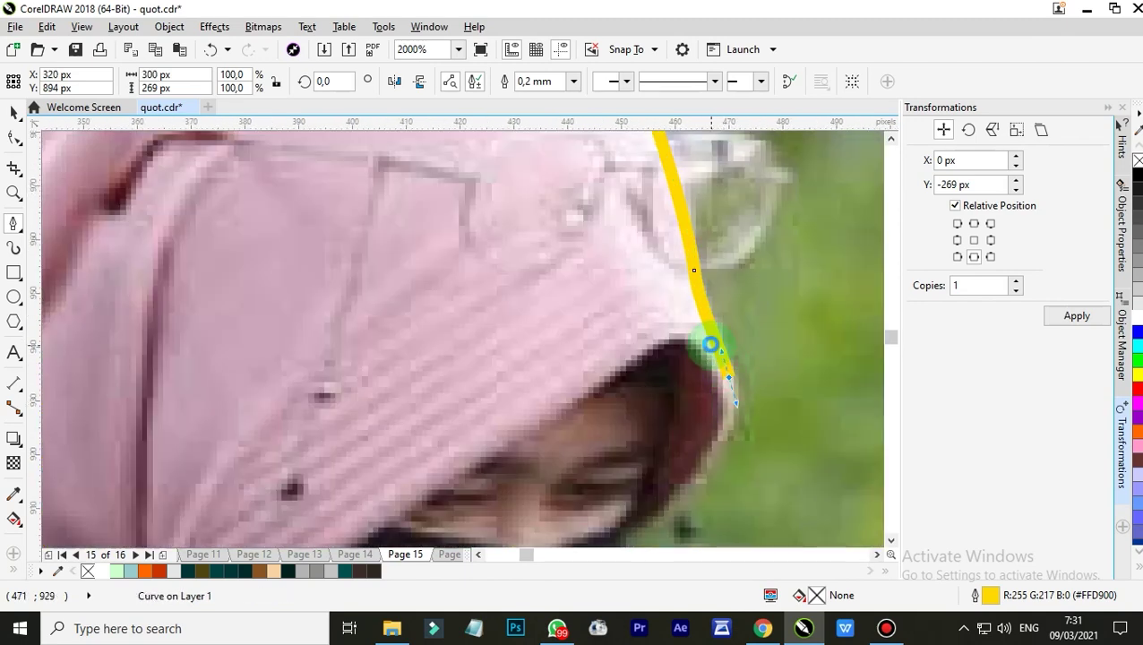
Step: Extend the outline around the front rim of the pink headscarf and down to the side of the black face veil
scroll(713, 358, down, 2)
scroll(714, 382, up, 2)
click(587, 470)
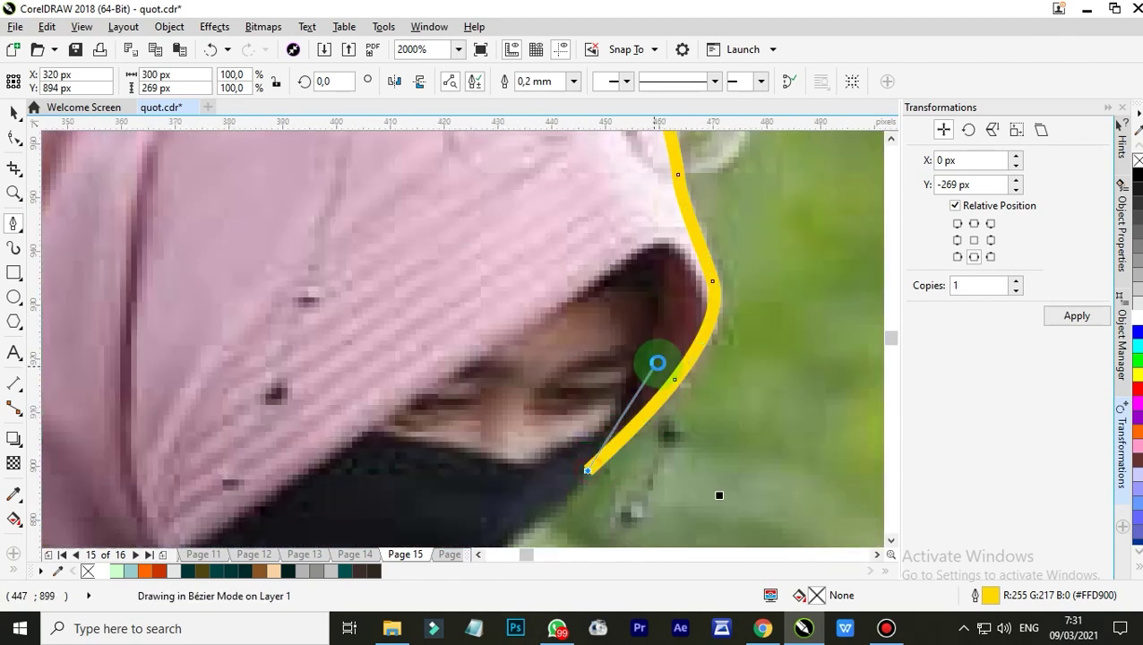
scroll(658, 373, down, 3)
scroll(625, 401, up, 2)
click(666, 336)
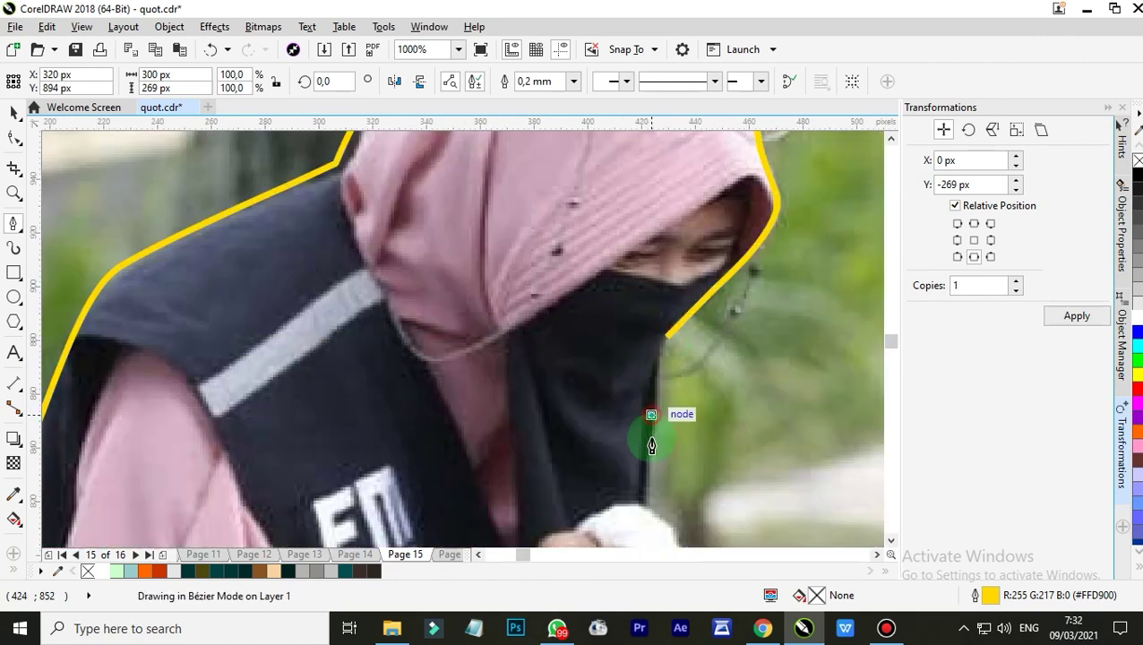
Step: Trace the front edge of the black veil down to the white bag and around the bag's knotted top
click(647, 507)
scroll(591, 416, down, 2)
scroll(576, 373, up, 2)
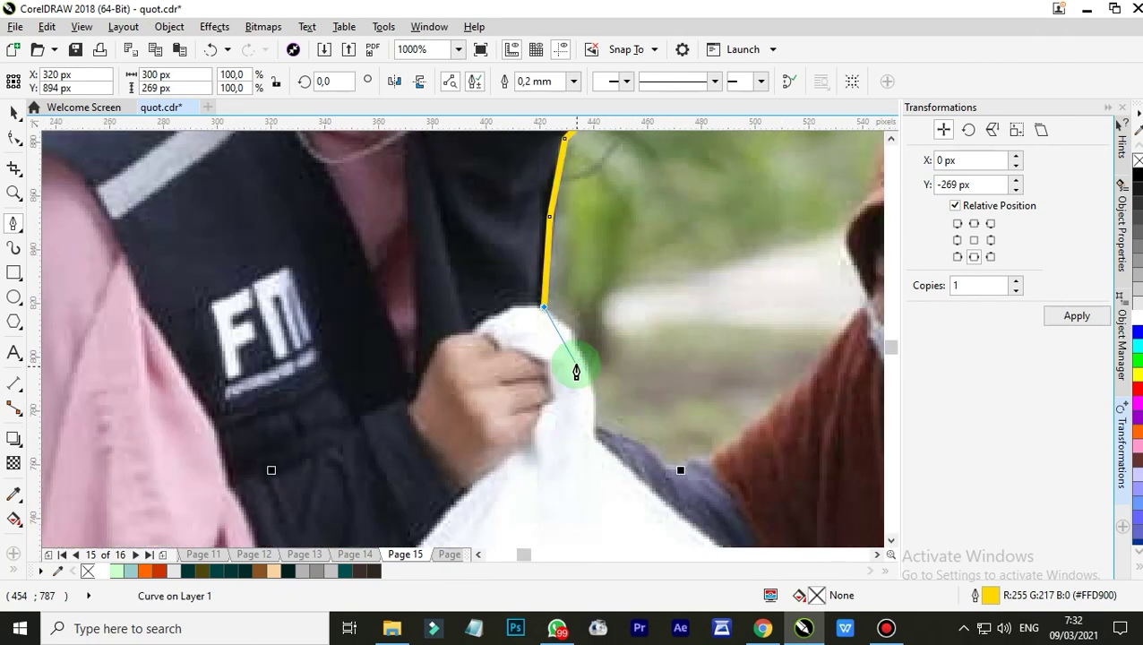
drag(592, 402, 598, 435)
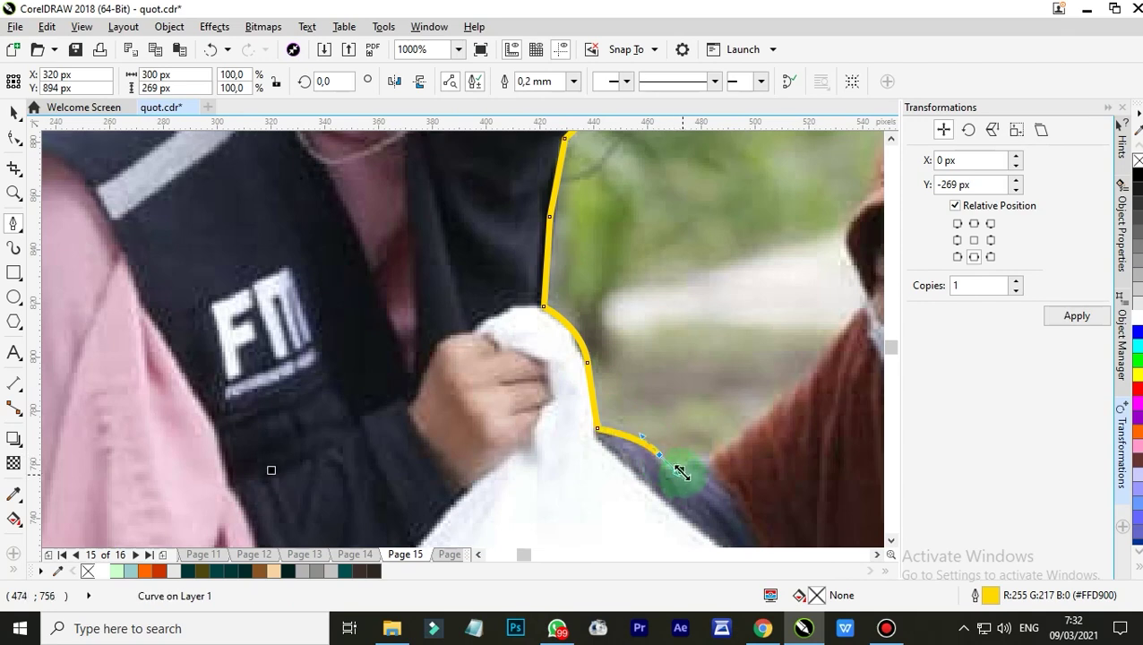
Step: Carry the outline along the second woman's arm and shoulder and up the face edge of her brown headscarf
click(782, 403)
scroll(783, 400, down, 2)
scroll(717, 372, up, 2)
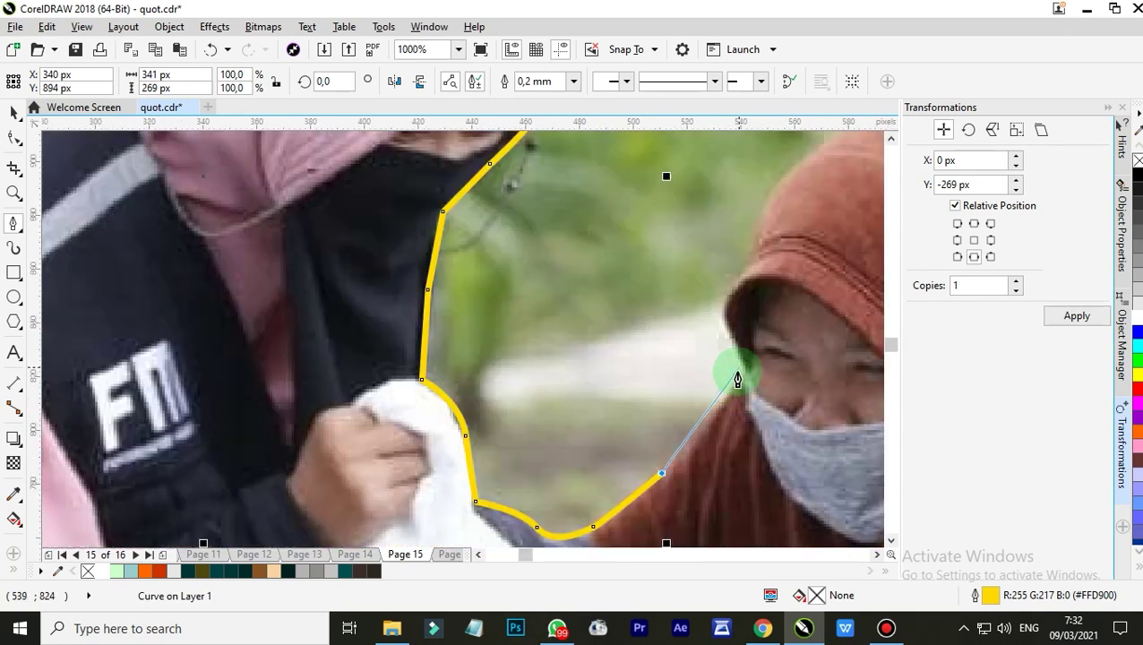
drag(740, 373, 725, 310)
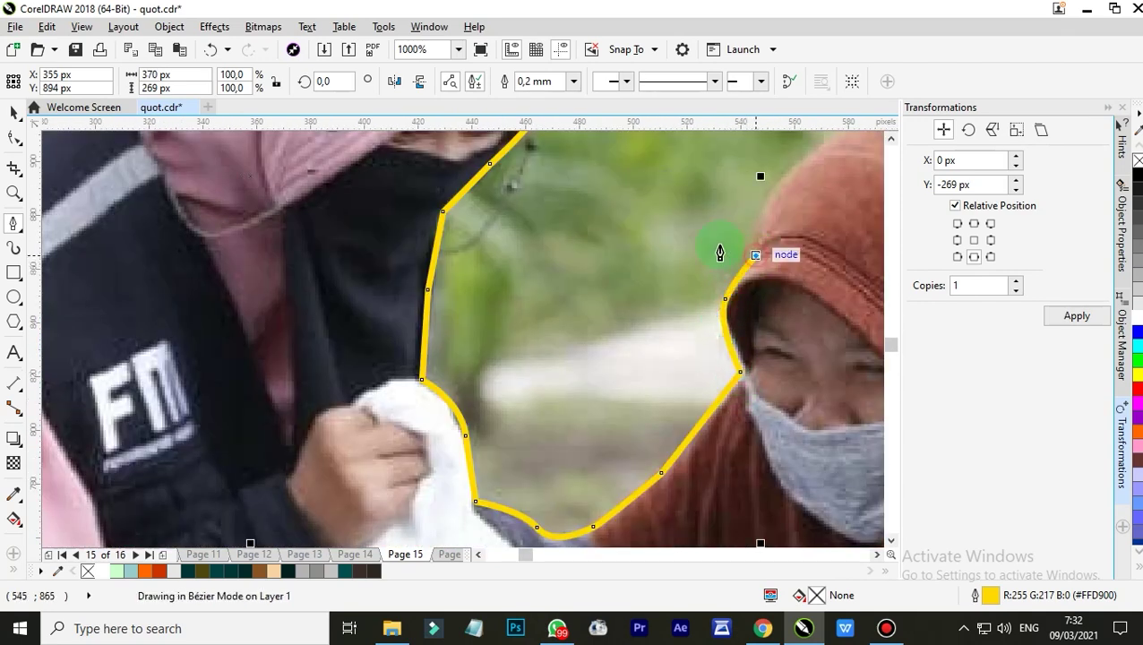
scroll(689, 235, down, 2)
scroll(721, 215, up, 2)
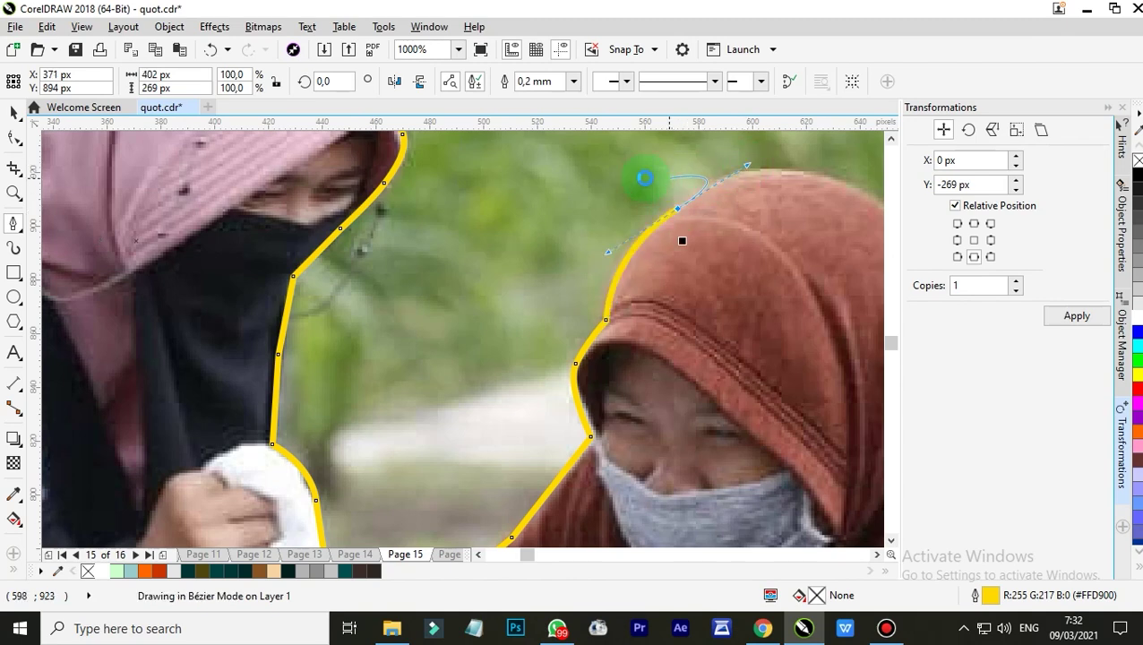
Step: Trace over the crown of the brown headscarf and down its back to the hem
scroll(643, 177, down, 2)
click(705, 199)
drag(755, 324, 792, 450)
scroll(747, 326, down, 2)
scroll(763, 392, up, 1)
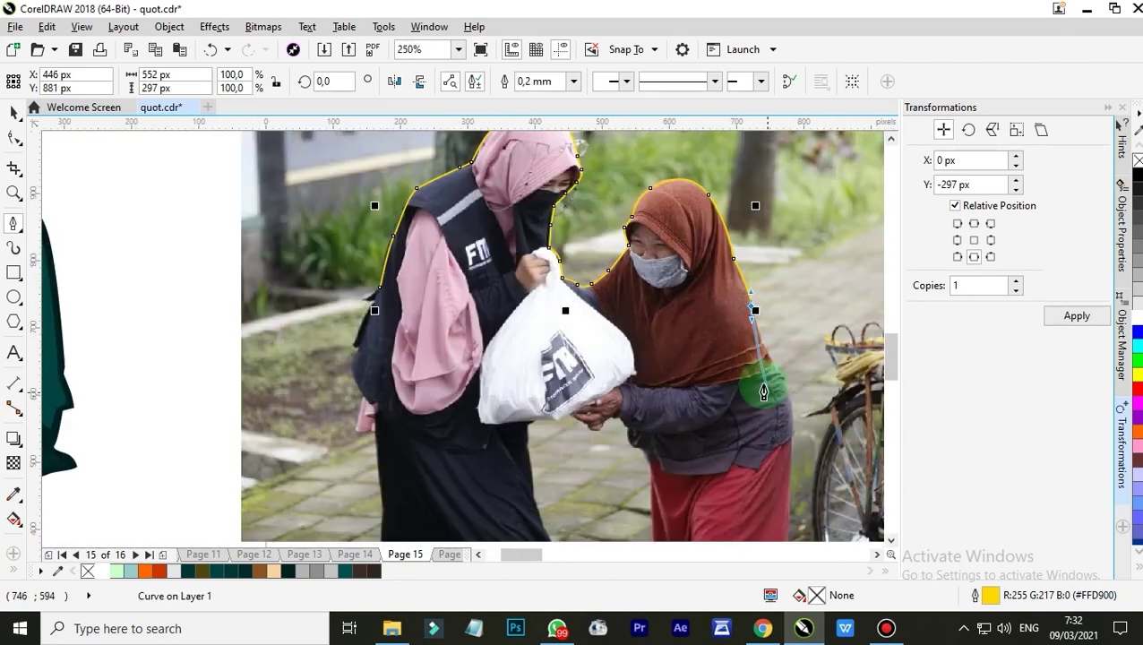
scroll(778, 382, up, 1)
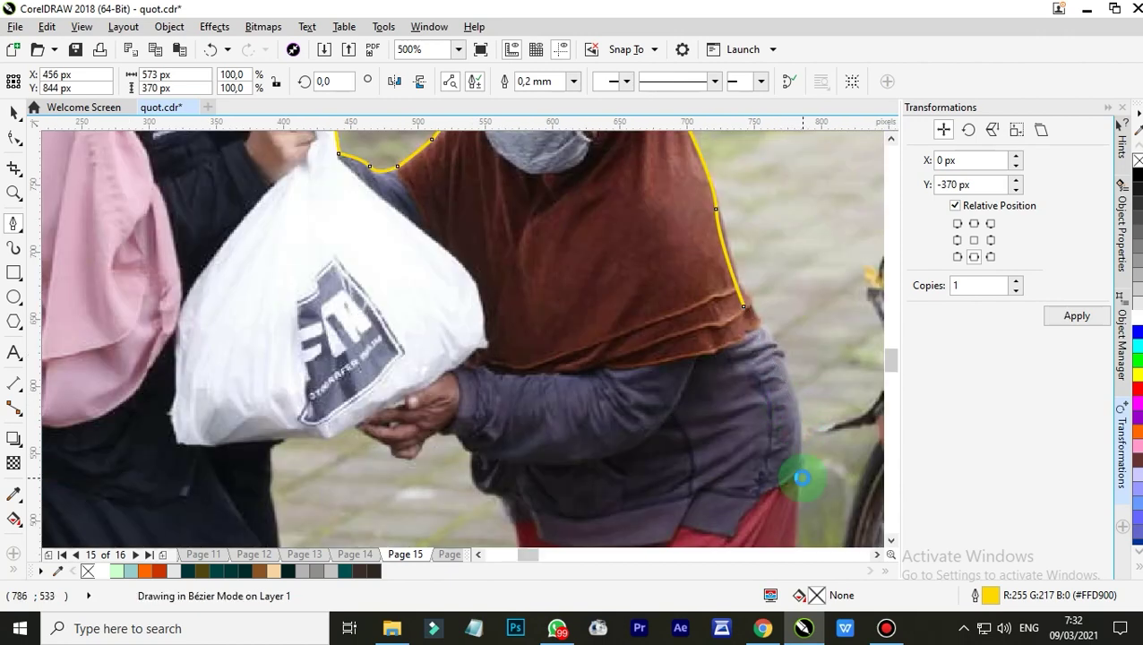
Step: Outline the back of the jacket and red skirt, follow the photo's lower edge, and return up the skirt's front
scroll(788, 465, down, 3)
scroll(776, 461, up, 2)
click(775, 447)
scroll(680, 451, up, 1)
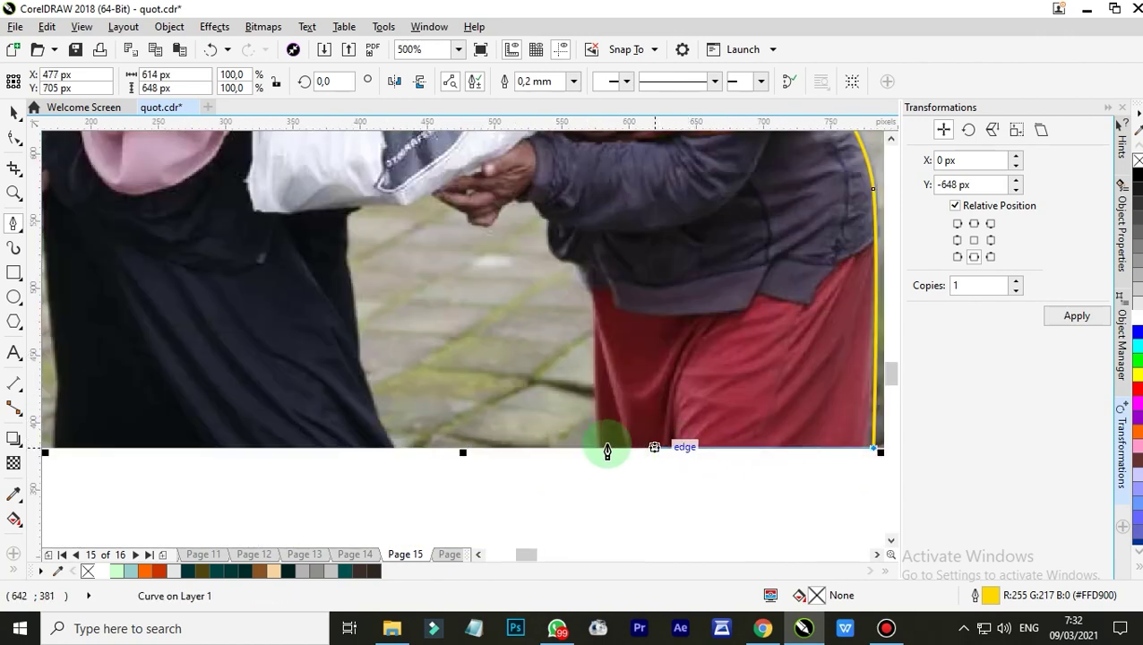
click(600, 447)
click(595, 291)
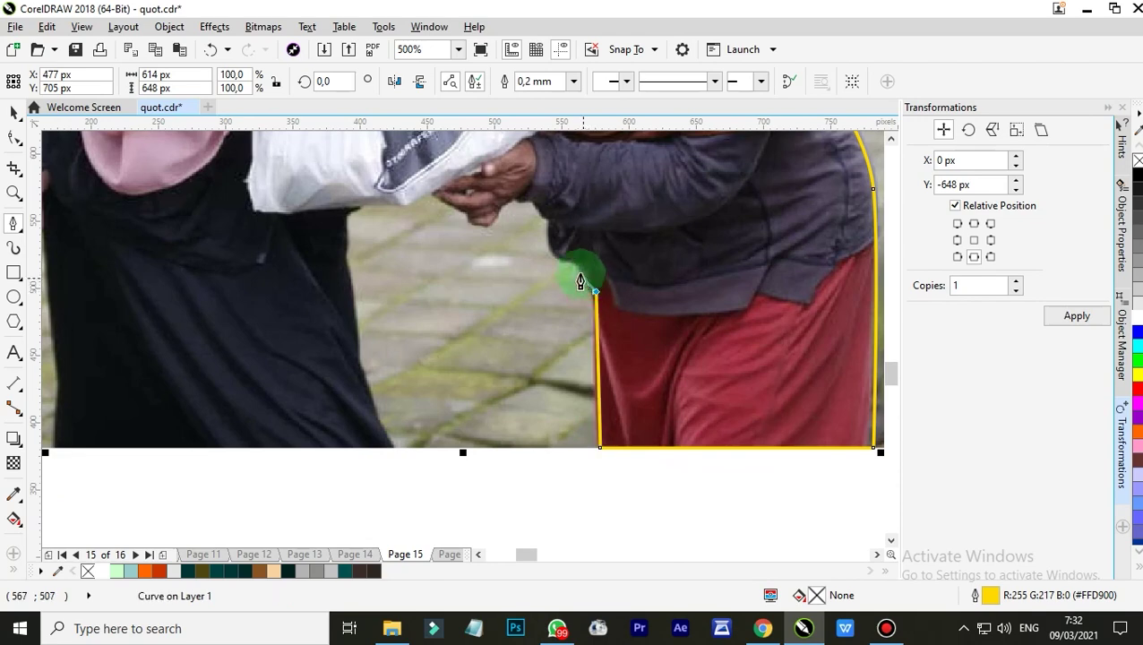
Step: Trace along the jacket front, beneath the hands, and under the white bag to the black skirt
scroll(537, 246, down, 2)
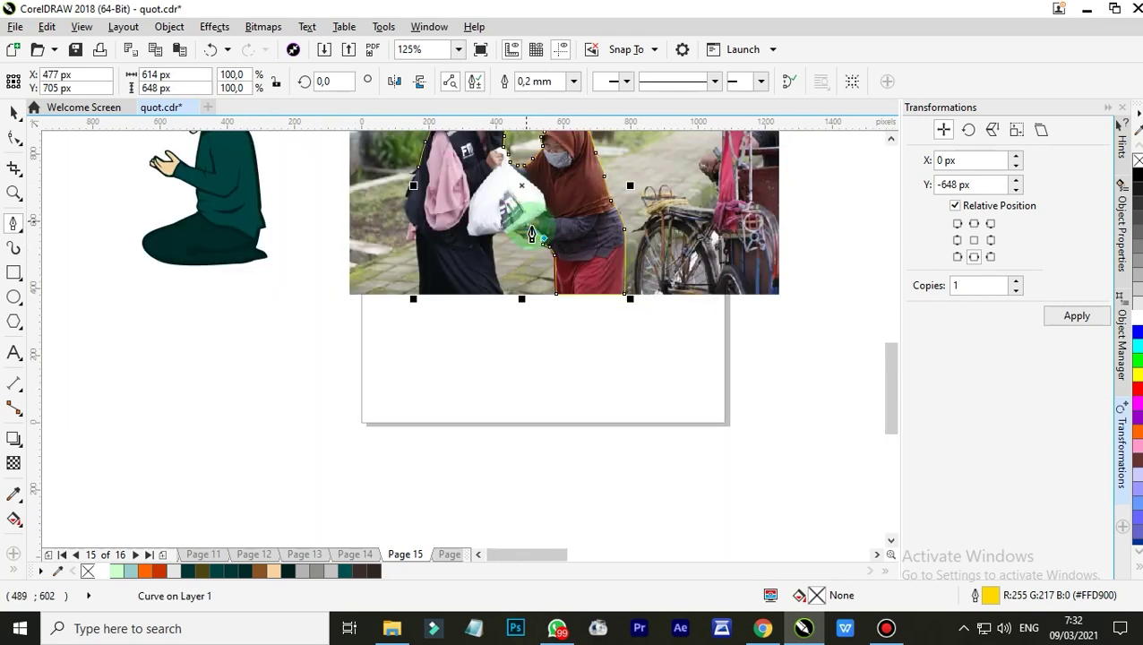
scroll(595, 311, up, 3)
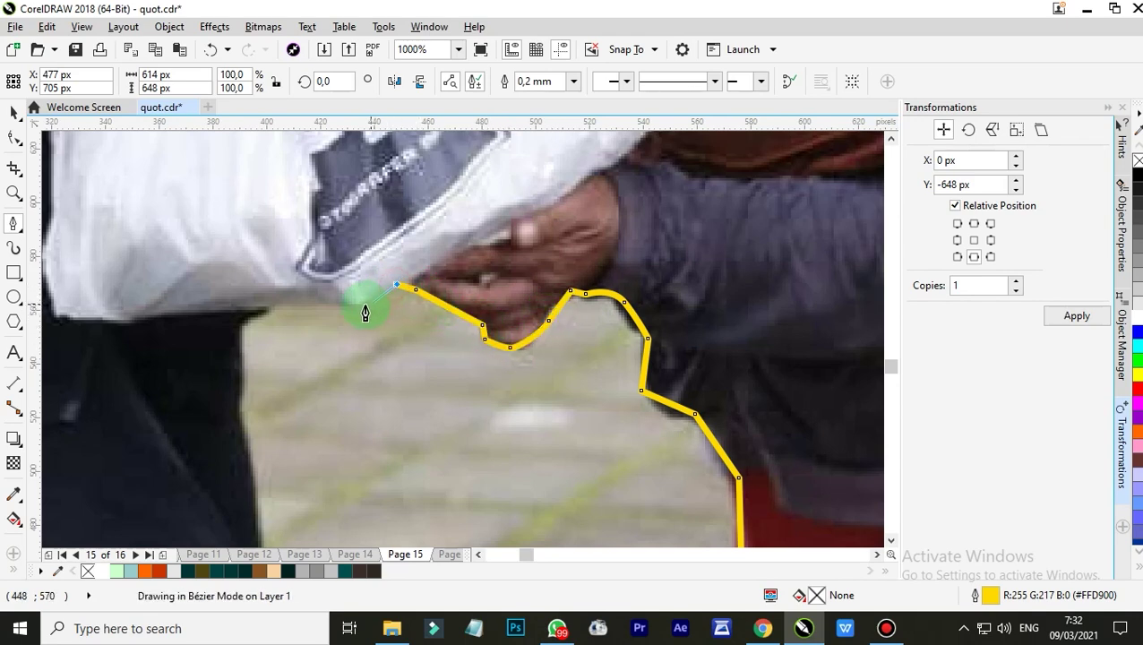
click(243, 333)
scroll(268, 250, down, 3)
scroll(261, 276, up, 3)
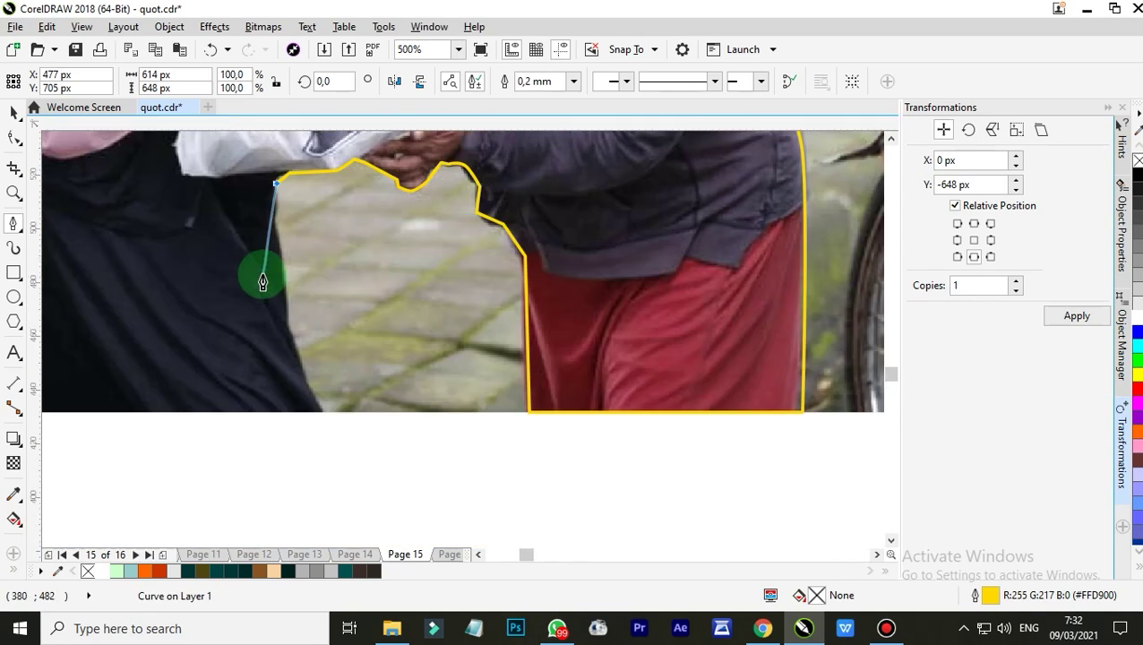
Step: Outline the black skirt's front edge, its base along the photo's lower edge, and the start of its back edge
click(318, 371)
scroll(318, 275, down, 2)
scroll(325, 313, up, 1)
click(320, 280)
scroll(336, 281, down, 4)
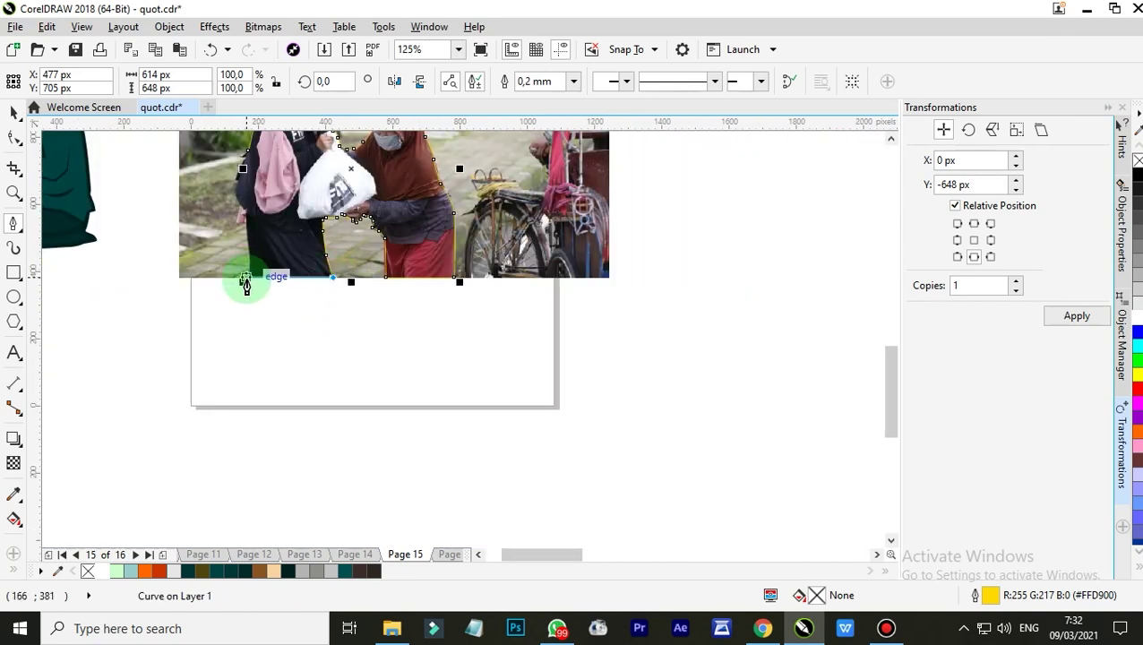
scroll(247, 280, up, 4)
scroll(266, 283, down, 2)
scroll(265, 269, up, 2)
click(261, 282)
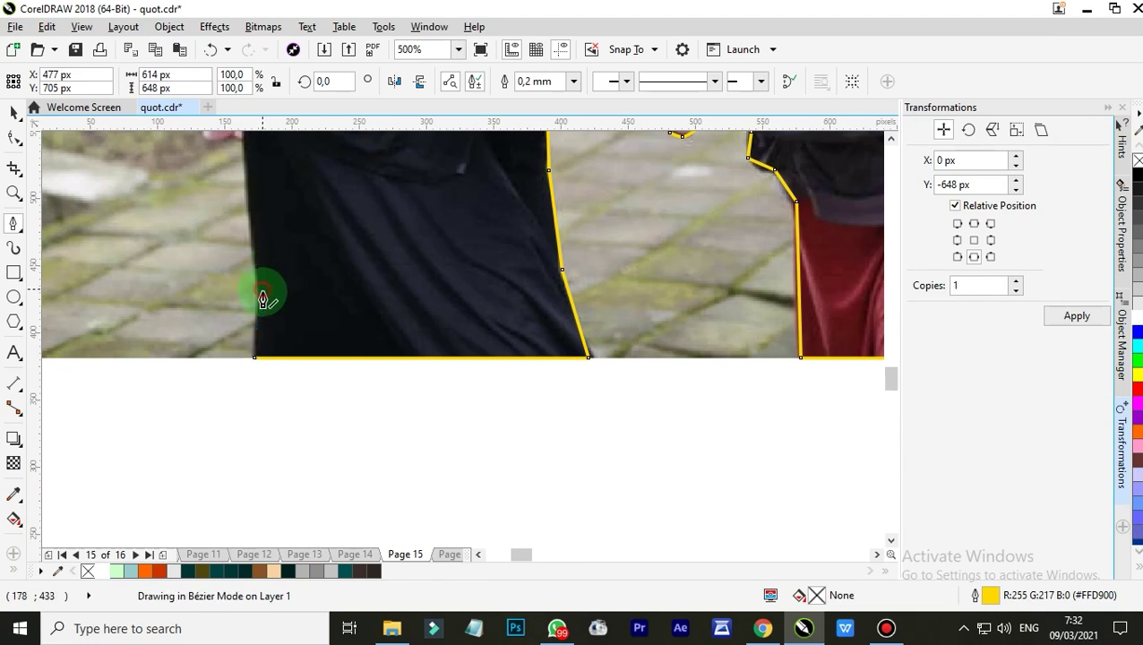
Step: Trace up the back of the black skirt and around the pink sleeve end to the dark garment
scroll(267, 276, down, 2)
scroll(278, 262, up, 3)
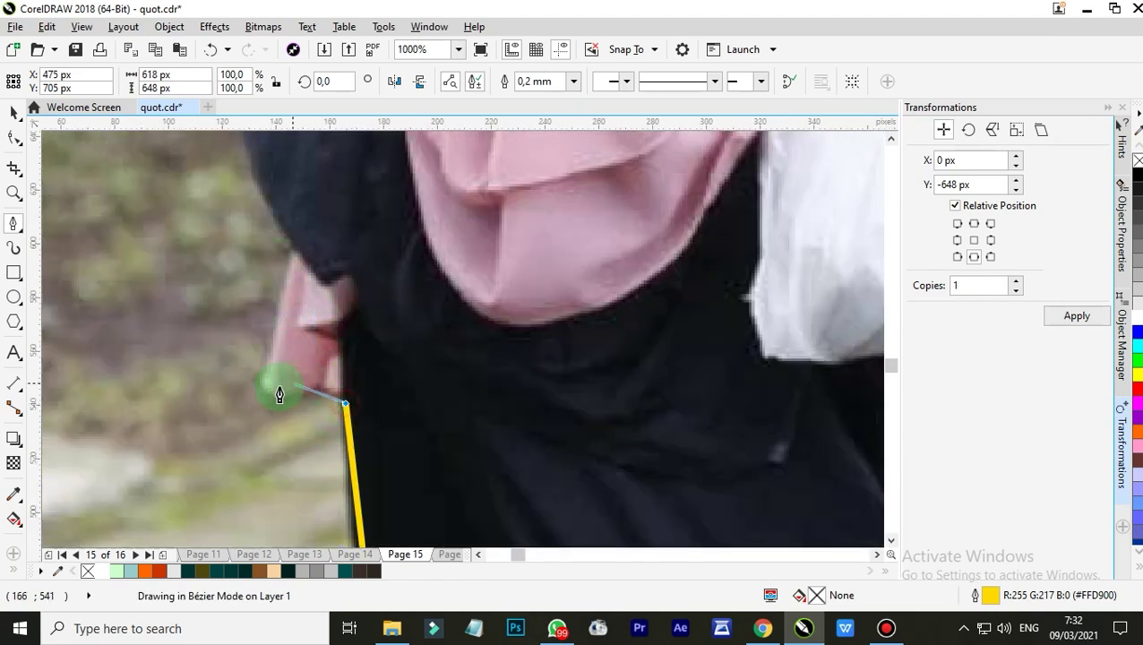
click(291, 258)
scroll(276, 225, down, 2)
scroll(298, 258, up, 2)
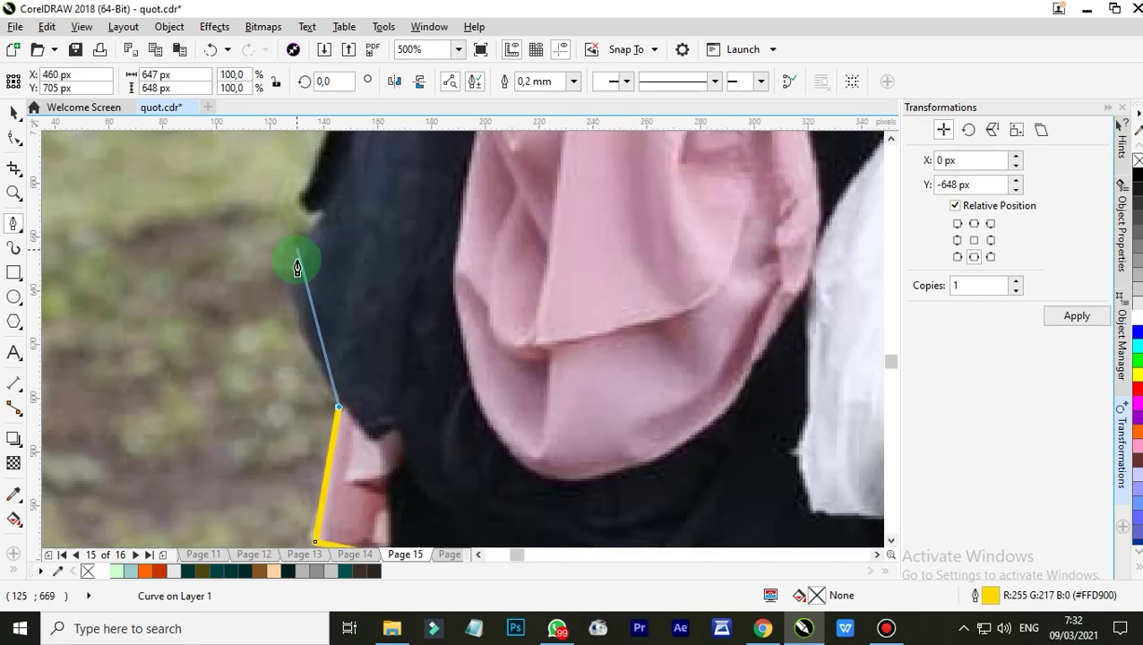
Step: Follow the back edge of the dark garment and close the two women's outline at its starting node
scroll(299, 201, down, 2)
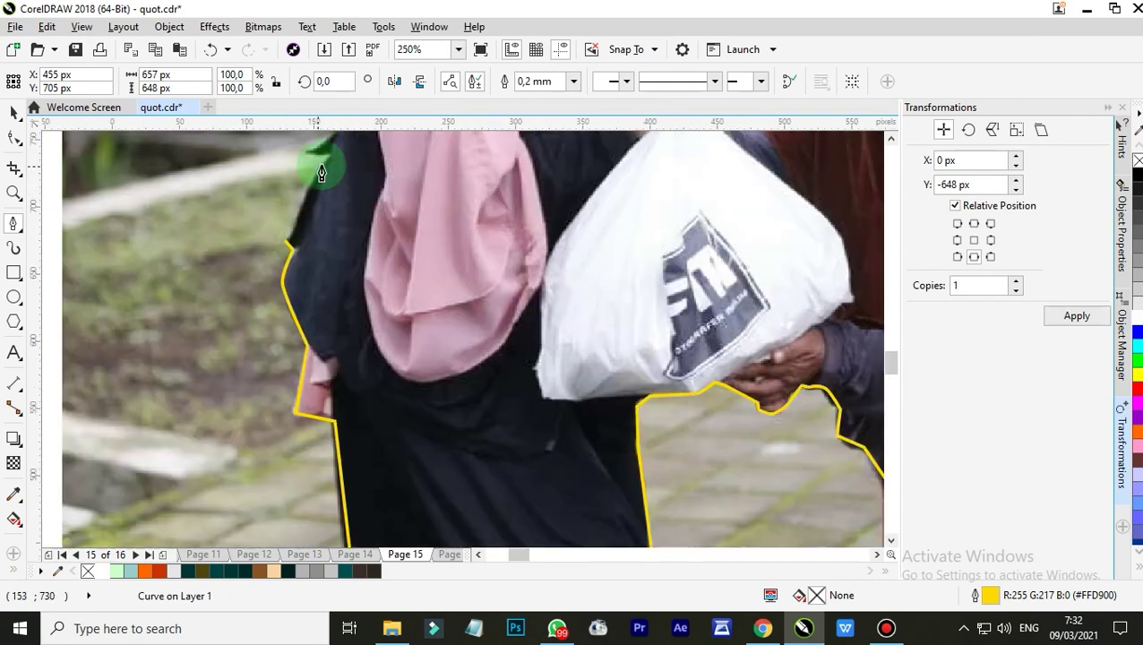
scroll(311, 160, down, 1)
scroll(329, 168, up, 2)
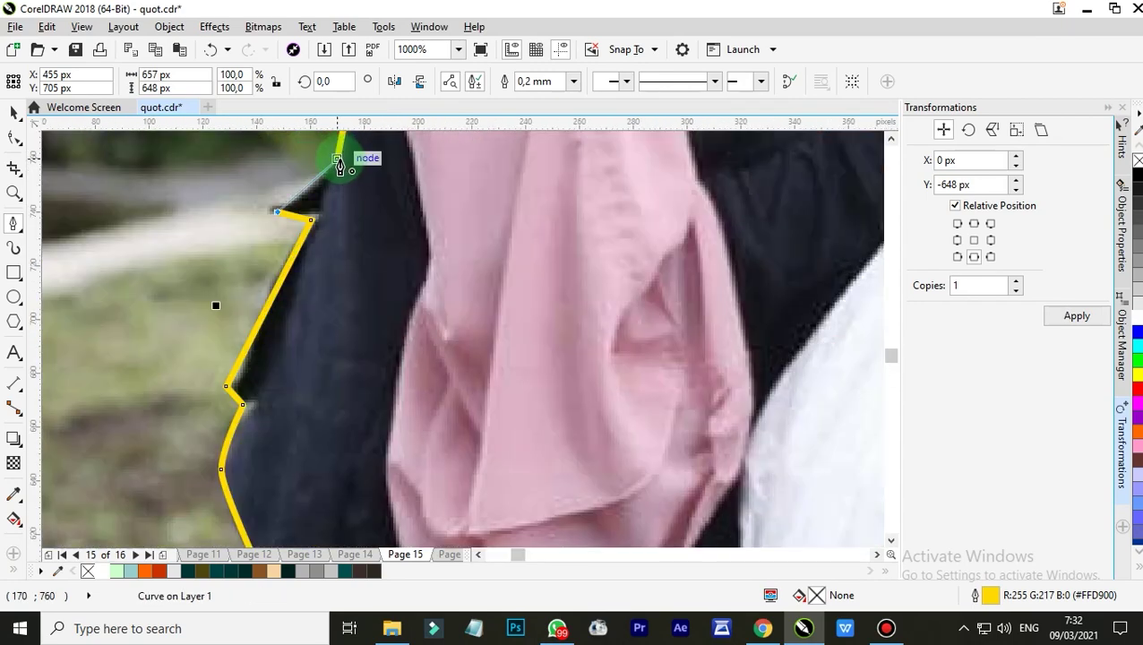
scroll(377, 229, down, 3)
scroll(507, 204, up, 2)
scroll(434, 159, down, 2)
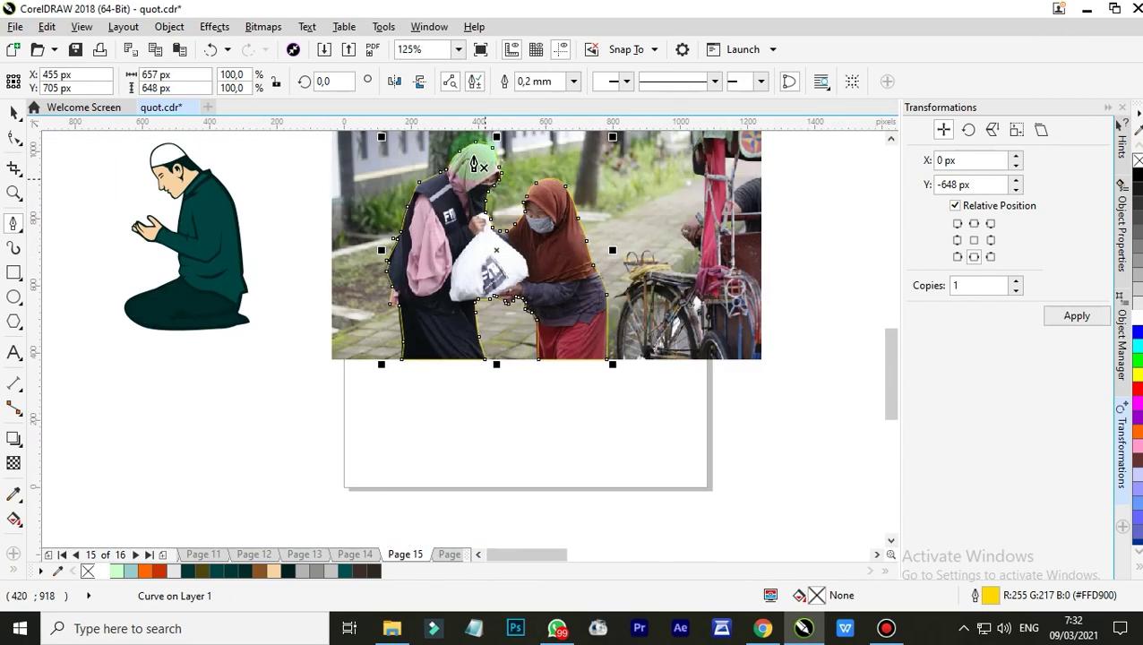
Step: Start a new pen curve for the pink headscarf, tracing from its back edge over the crown to the front
scroll(429, 218, up, 3)
click(303, 358)
click(339, 258)
scroll(358, 229, down, 2)
scroll(349, 247, up, 3)
drag(247, 283, 339, 272)
drag(459, 310, 477, 331)
scroll(410, 241, down, 3)
scroll(433, 302, up, 3)
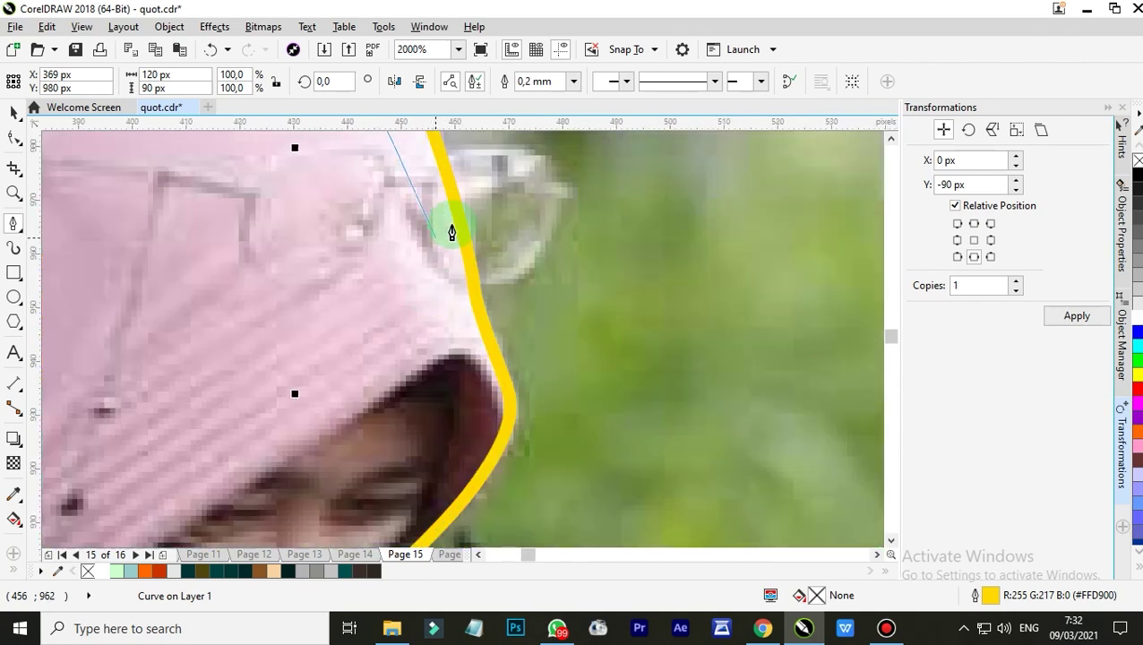
Step: Trace the front rim of the pink headscarf down, then double back along the inside of the face opening
drag(486, 391, 488, 421)
click(436, 493)
drag(446, 367, 436, 351)
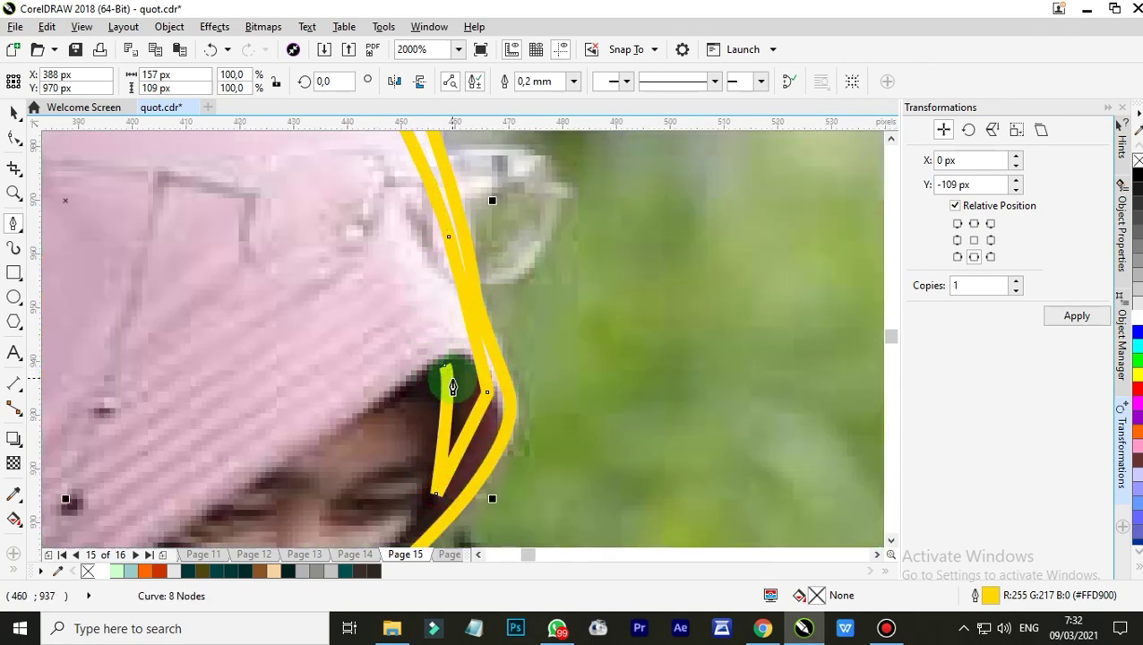
click(430, 503)
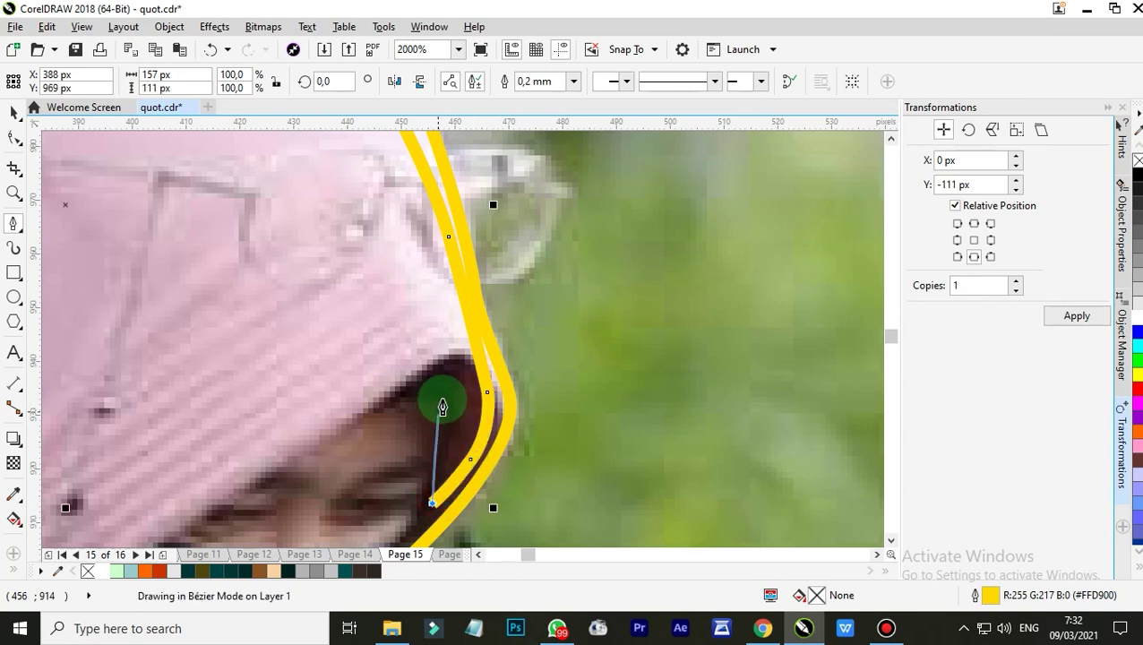
drag(451, 367, 447, 353)
click(351, 423)
Step: Extend the headscarf curve along the edge above the eyes and down across the veil to the fold's lower corner
scroll(408, 359, down, 2)
scroll(358, 416, up, 2)
click(386, 421)
scroll(385, 419, down, 3)
scroll(367, 400, up, 2)
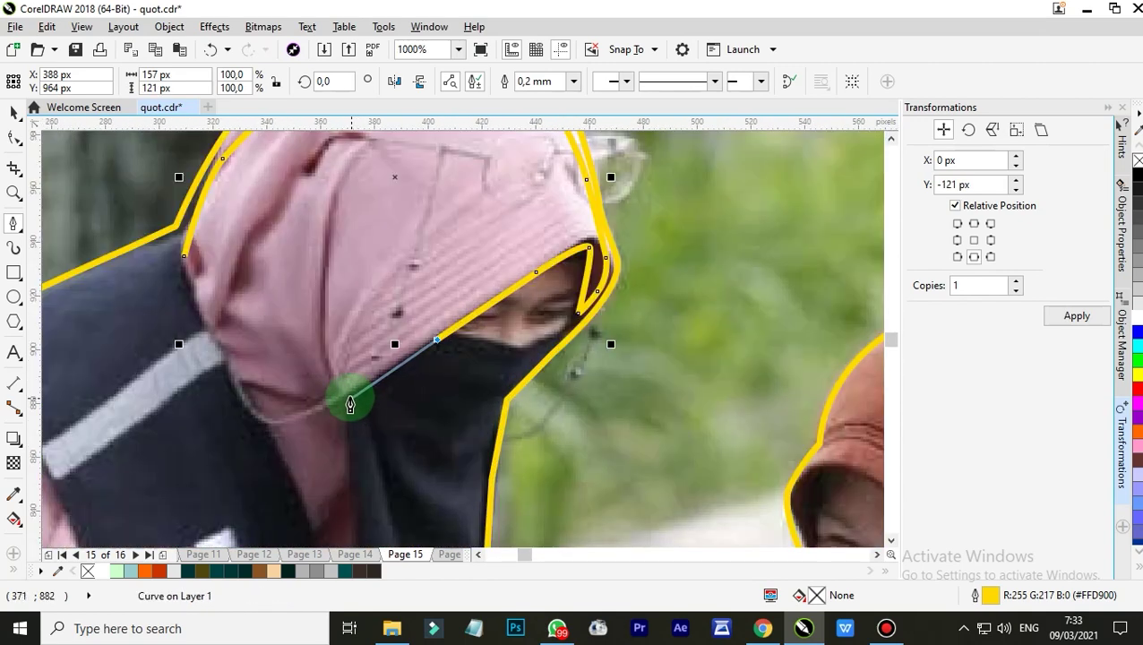
click(347, 396)
Step: Trace a narrow sliver along the long fold of the pink headscarf and continue down beside the black veil
click(344, 187)
drag(314, 313, 309, 357)
click(337, 421)
click(347, 469)
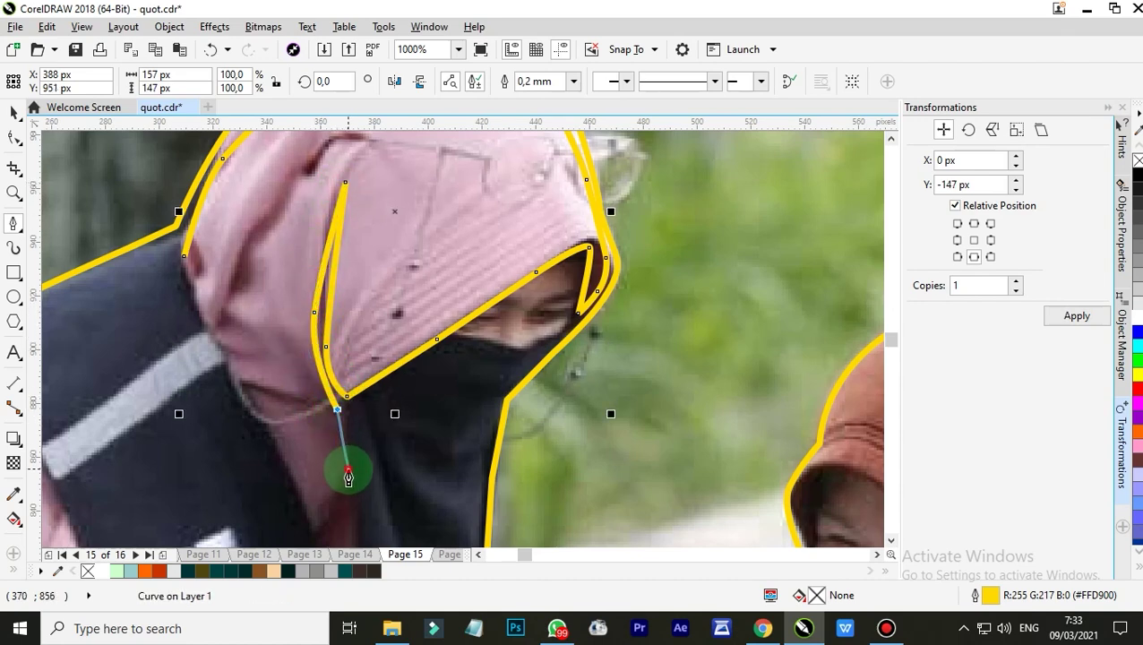
scroll(348, 472, down, 2)
scroll(336, 430, up, 2)
Step: Trace the jagged lower part of the pink headscarf between the vest and the black veil
click(318, 405)
click(331, 361)
click(305, 391)
mouse_move(248, 255)
mouse_down()
mouse_move(309, 296)
mouse_move(248, 235)
mouse_up()
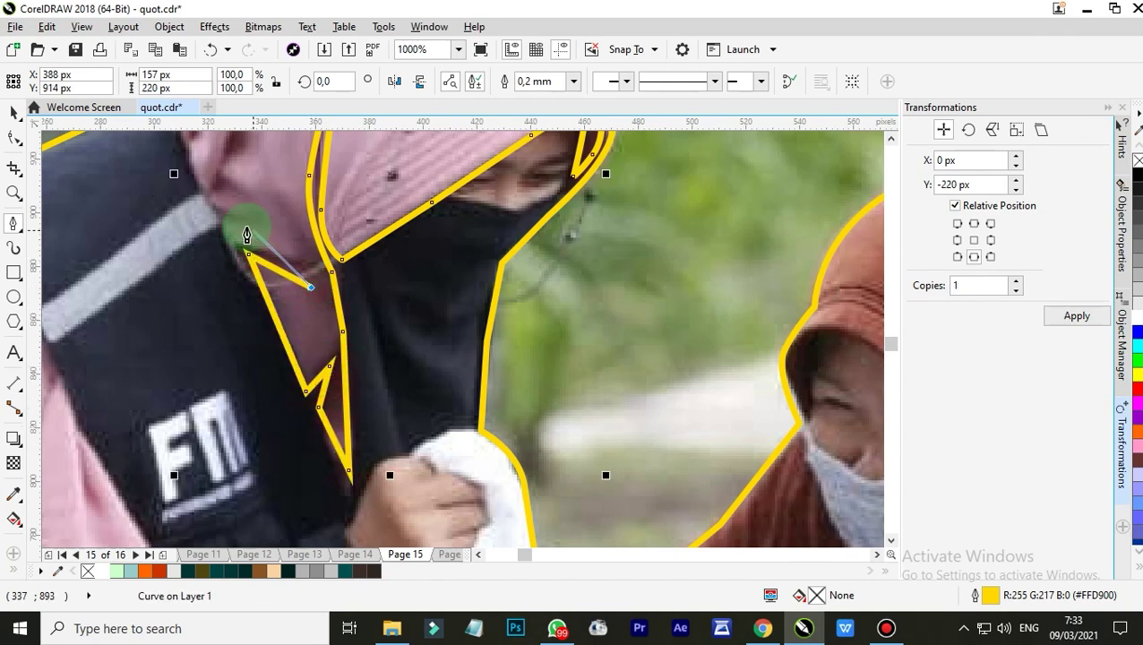
Step: Trace the rear fold of the pink headscarf and close its shape, about 157 by 220 px
click(221, 199)
scroll(221, 204, down, 2)
scroll(263, 266, up, 2)
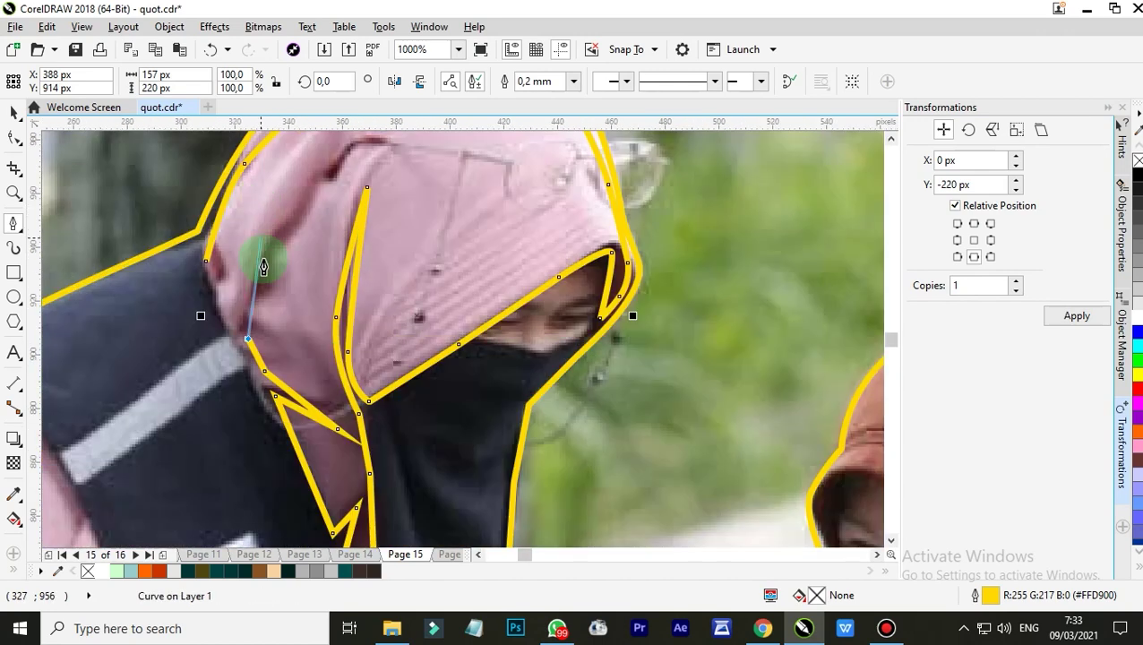
click(337, 175)
scroll(337, 177, down, 2)
scroll(363, 201, up, 2)
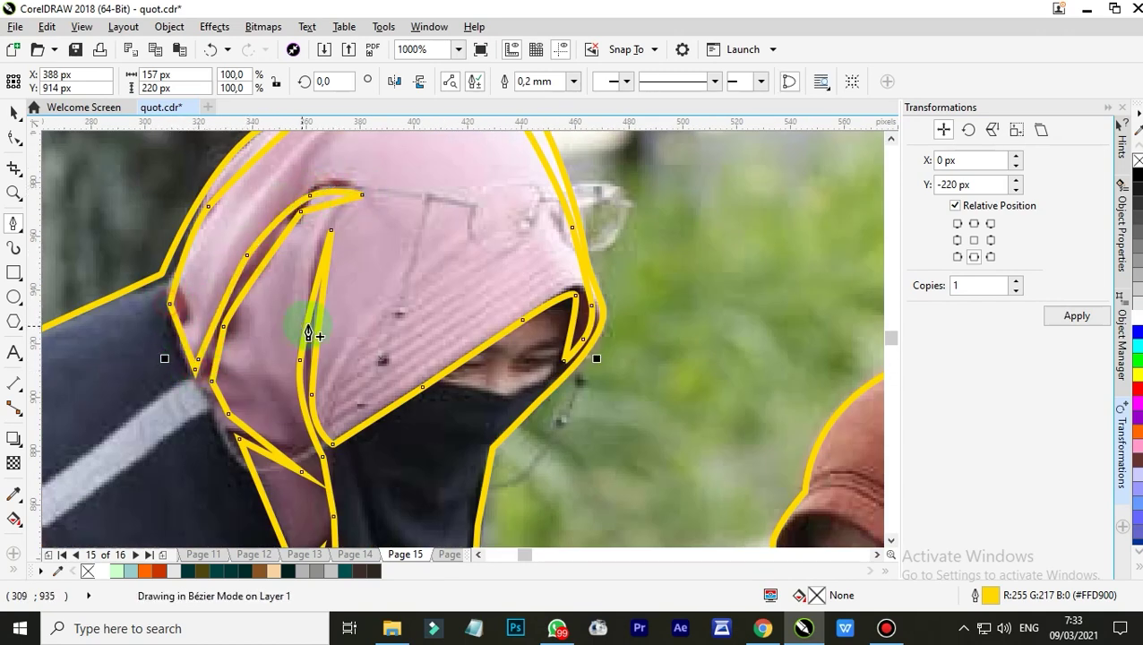
Step: Draw a closed curve around the exposed skin and eyes above the veil, about 42 by 29 px
scroll(322, 345, down, 2)
scroll(358, 287, up, 3)
click(376, 245)
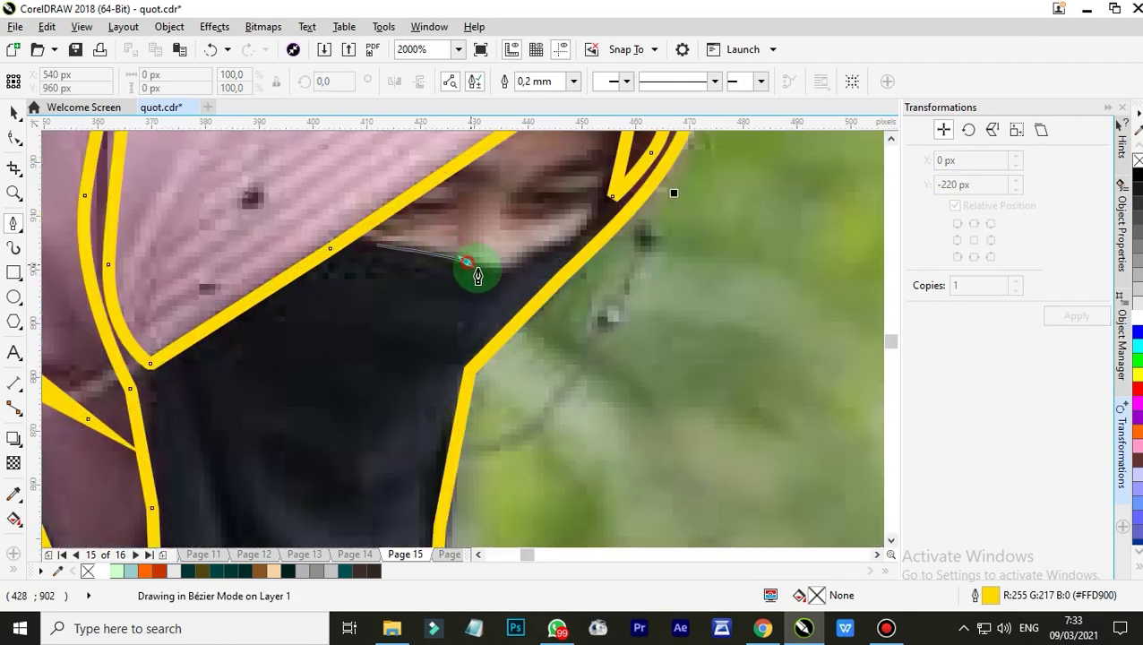
drag(477, 269, 479, 269)
drag(566, 245, 572, 241)
scroll(596, 222, down, 2)
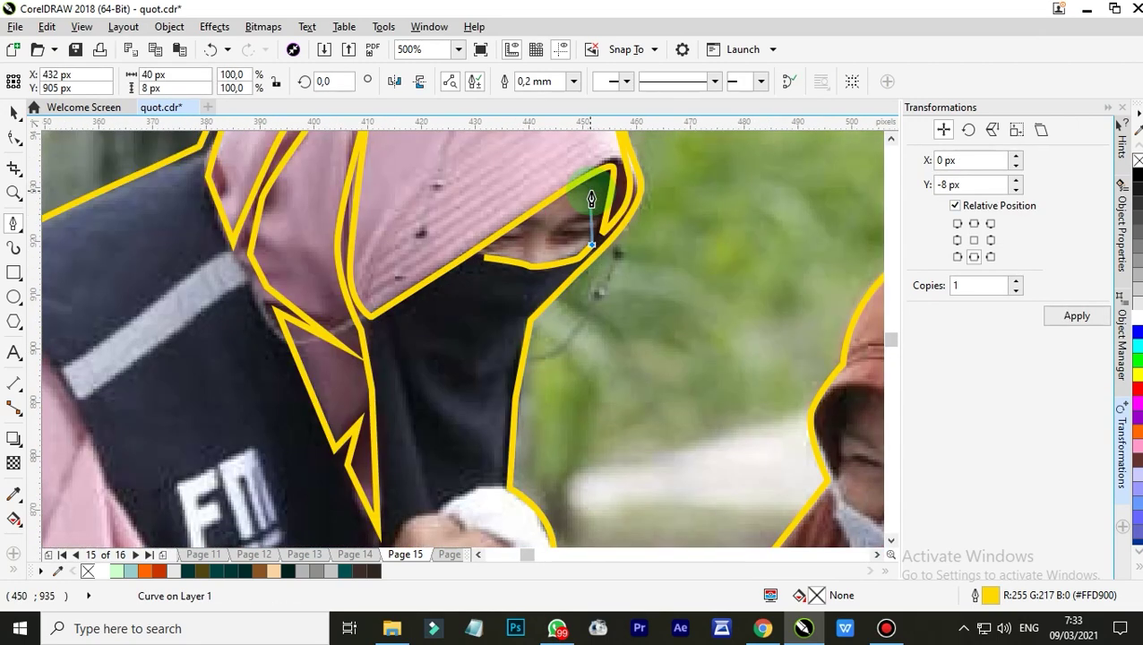
scroll(602, 192, up, 2)
click(603, 186)
click(377, 317)
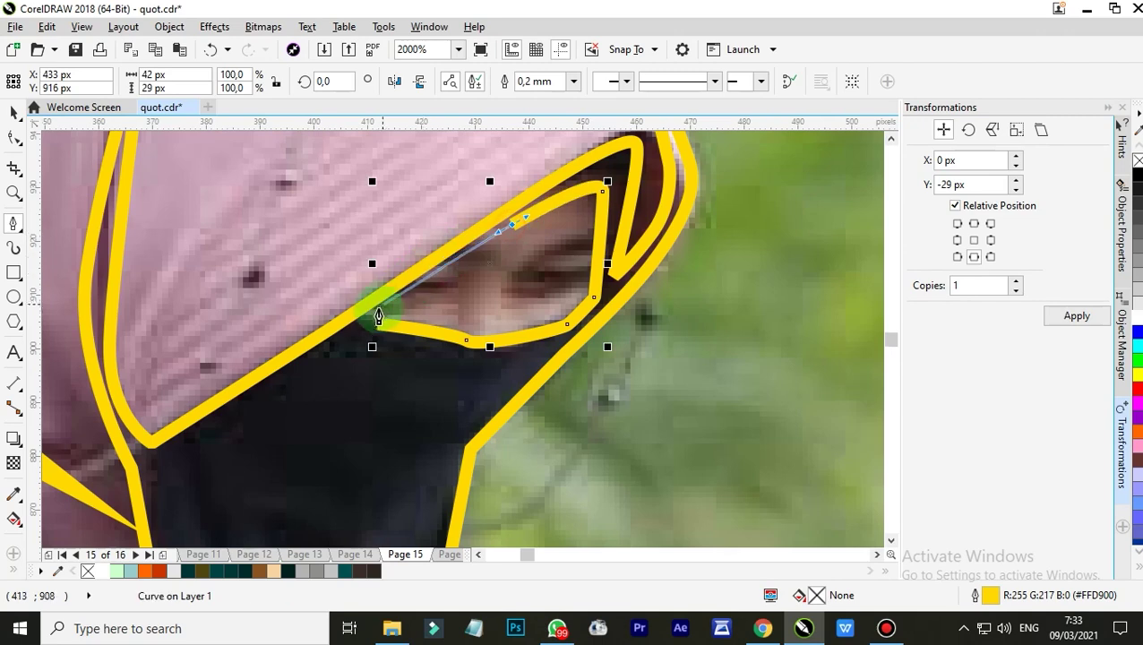
scroll(380, 321, down, 3)
Step: Trace the top edge of the black veil below the eyes and the first fold notch at its front
scroll(350, 306, up, 3)
click(334, 303)
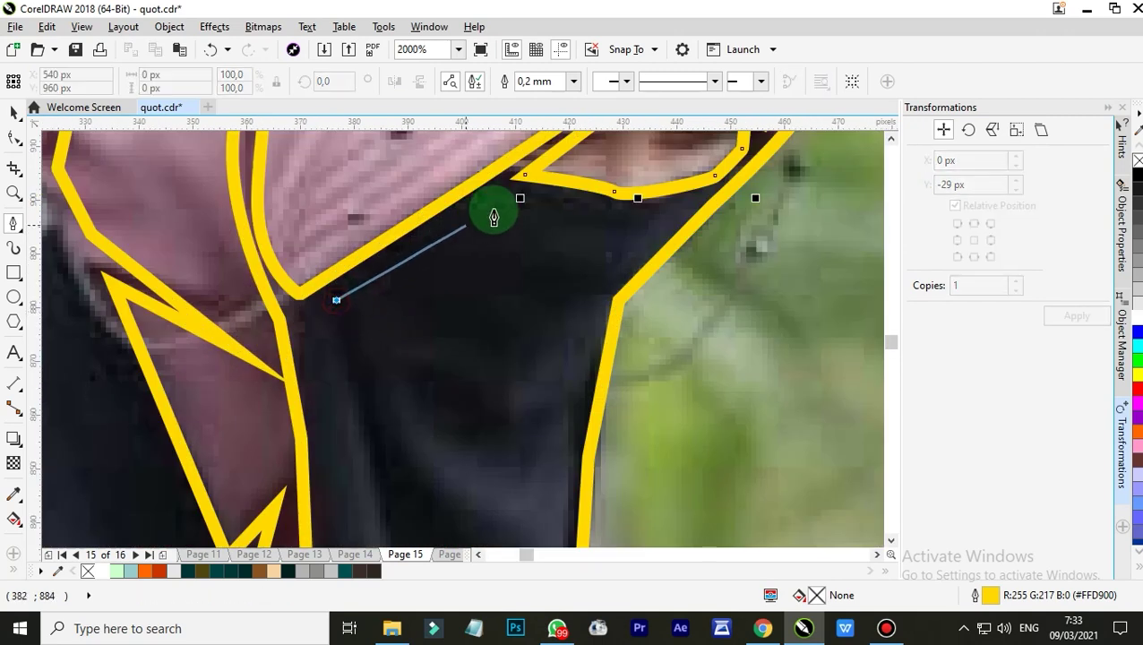
click(500, 199)
click(669, 219)
click(502, 295)
click(586, 305)
scroll(586, 305, down, 2)
scroll(582, 317, up, 1)
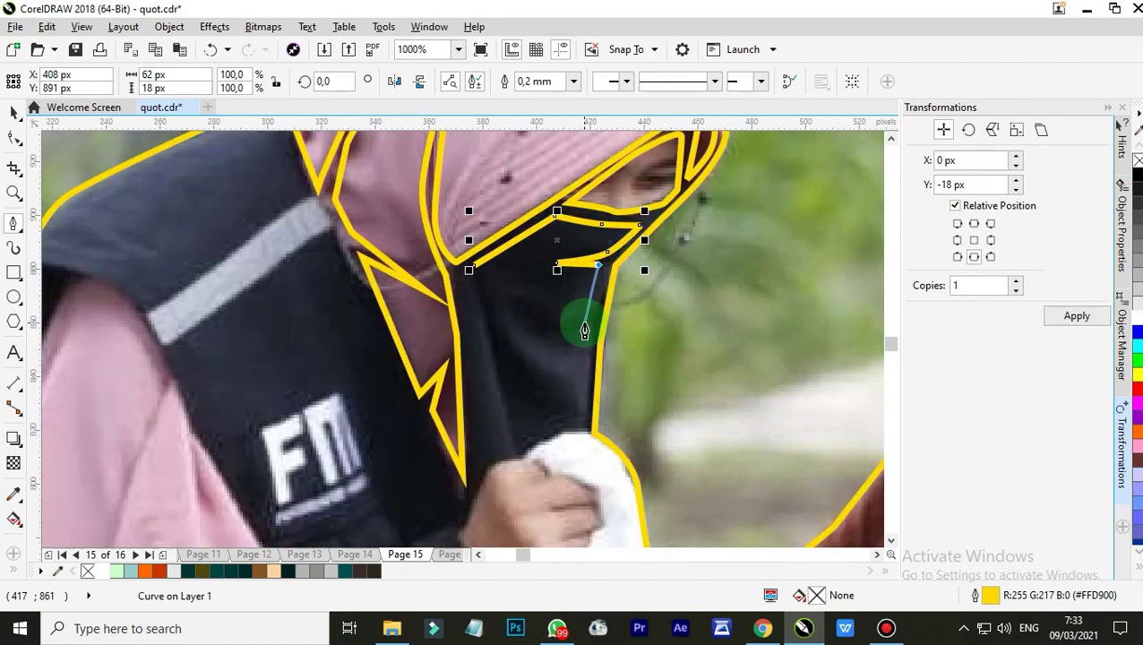
Step: Continue the black veil curve through its middle folds with a curved notch and a deeper pointed notch
click(584, 322)
click(506, 290)
click(528, 327)
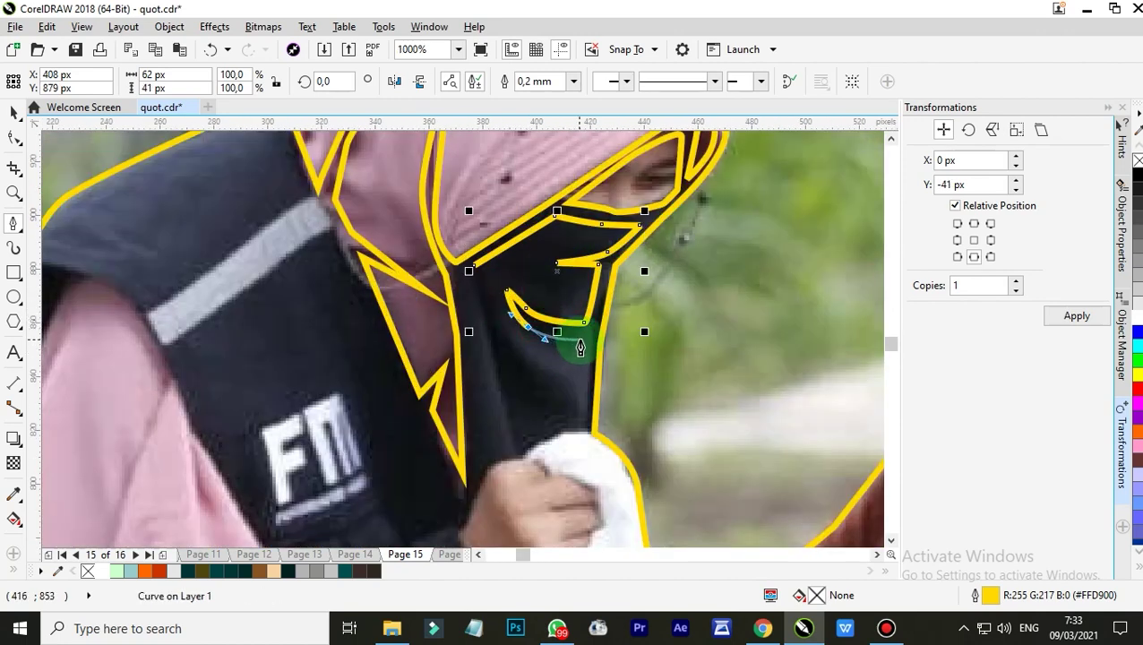
click(580, 340)
click(572, 412)
click(510, 377)
click(486, 312)
Step: Trace the veil's lower edge above the hand and its rear edge, closing a shape about 66 by 100 px
click(501, 407)
click(517, 448)
click(481, 465)
click(473, 486)
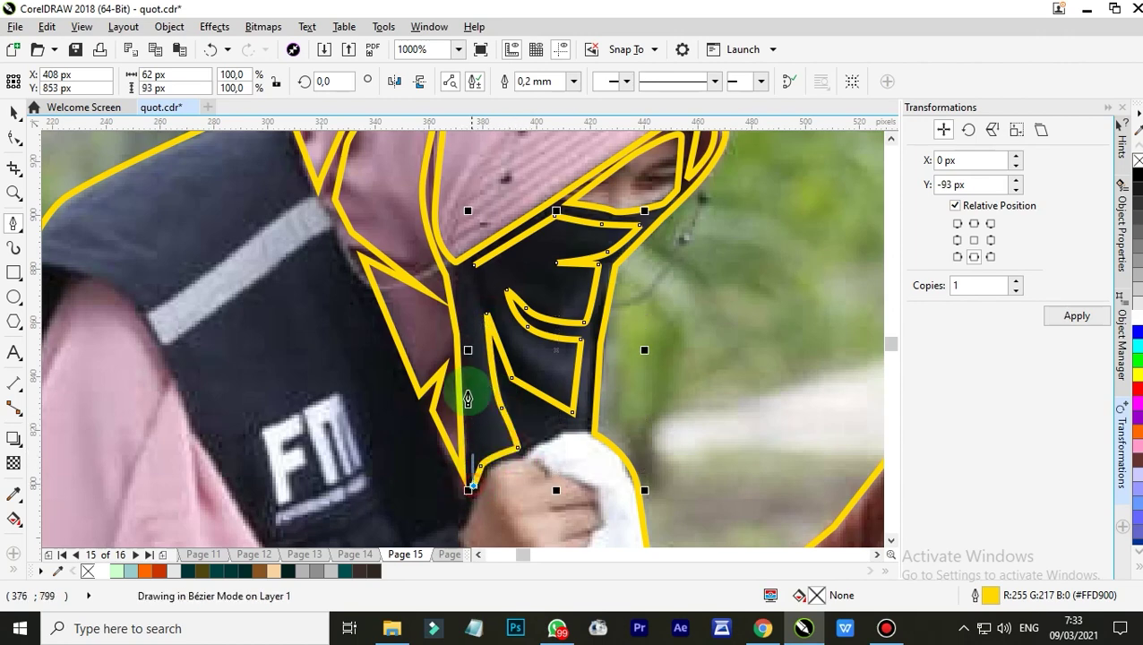
click(465, 298)
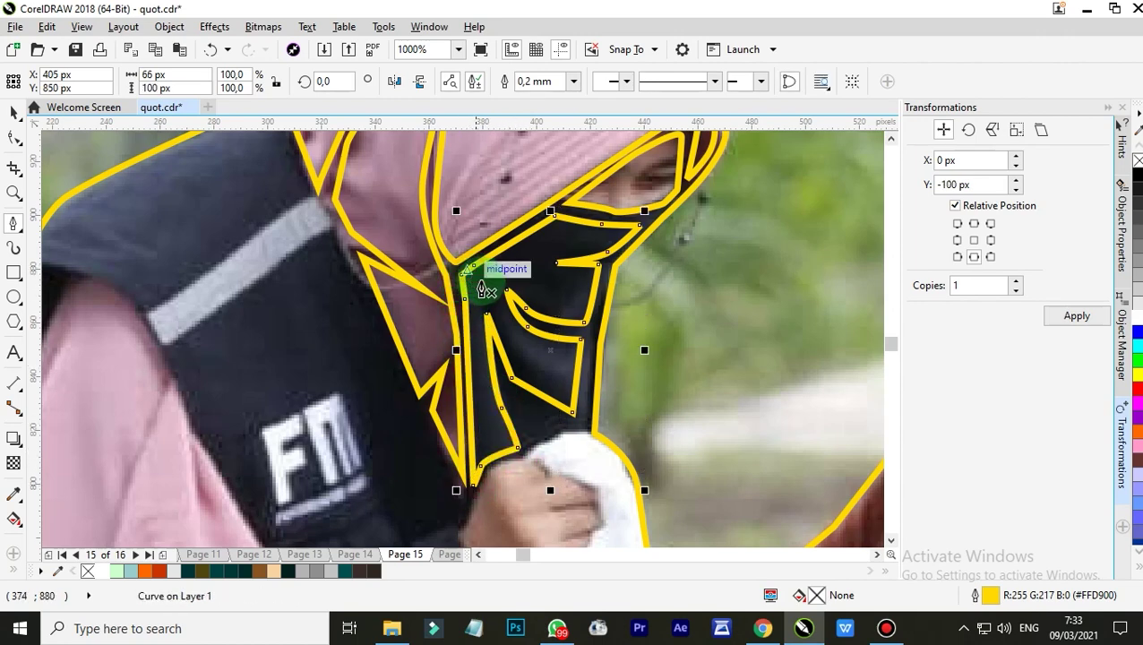
Step: Trace the black vest's shoulder from the outer sleeve edge up to the headscarf and along the neckline
scroll(480, 284, down, 4)
scroll(497, 283, up, 1)
scroll(502, 278, down, 1)
scroll(503, 268, up, 2)
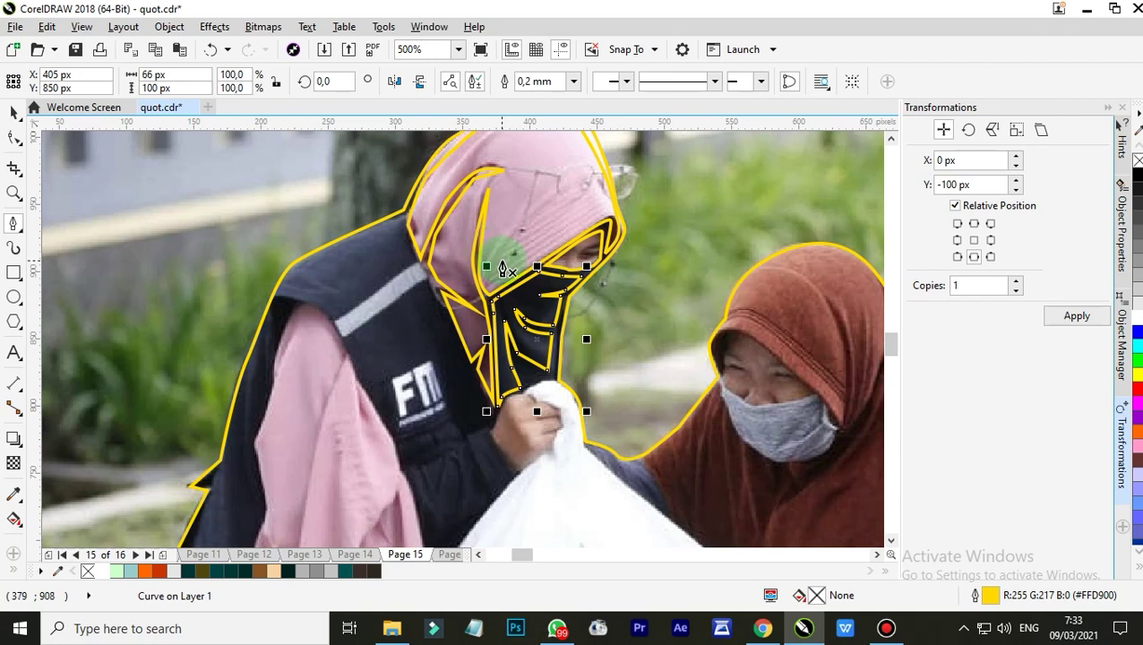
scroll(501, 287, down, 2)
scroll(221, 344, up, 3)
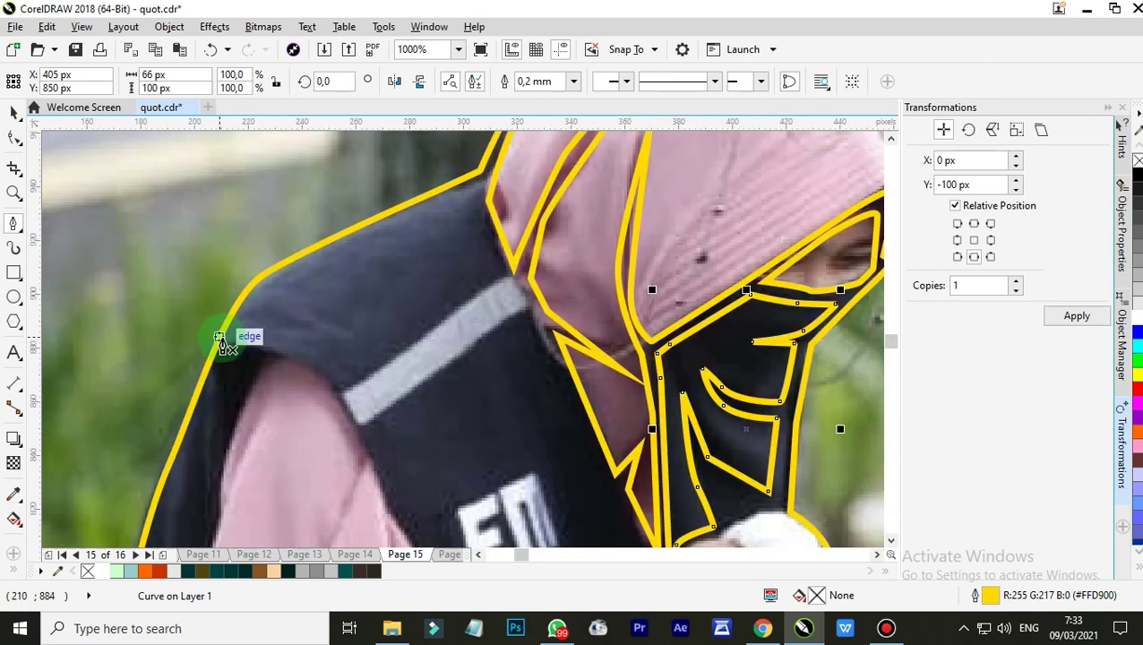
click(235, 335)
drag(310, 271, 311, 270)
drag(475, 191, 480, 247)
scroll(483, 266, down, 1)
scroll(465, 286, up, 1)
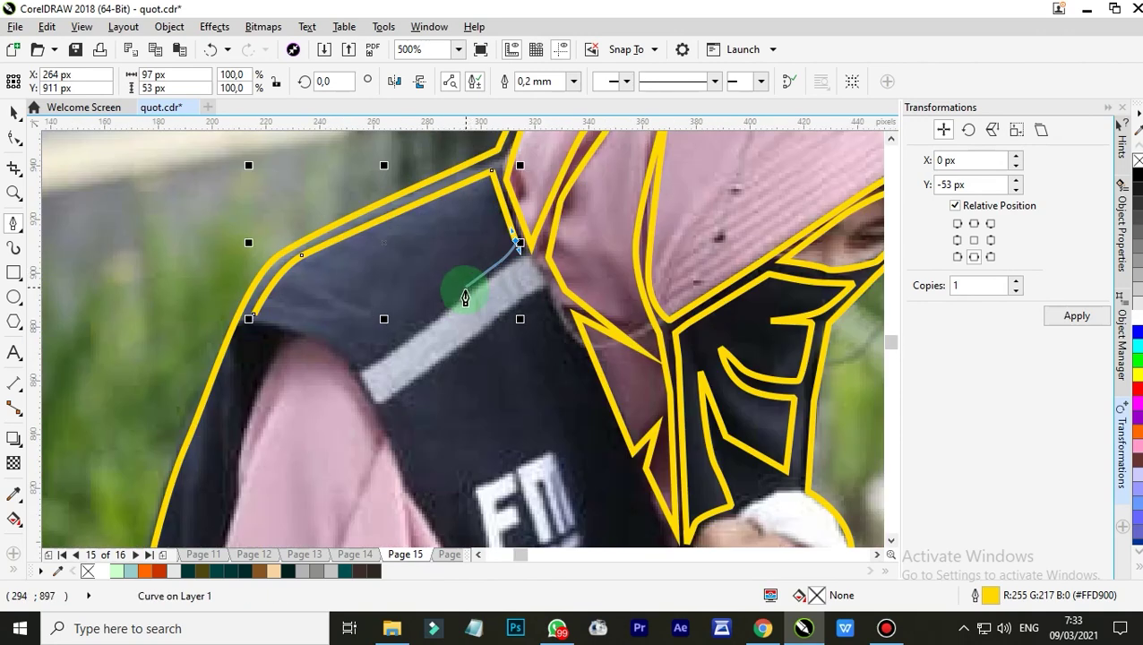
Step: Continue the vest curve with a notch above the reflective stripe, down the front edge to a notch beside the FM logo
drag(443, 306, 433, 311)
click(525, 267)
click(557, 326)
scroll(454, 196, down, 2)
scroll(503, 289, up, 2)
click(516, 288)
drag(467, 332, 443, 305)
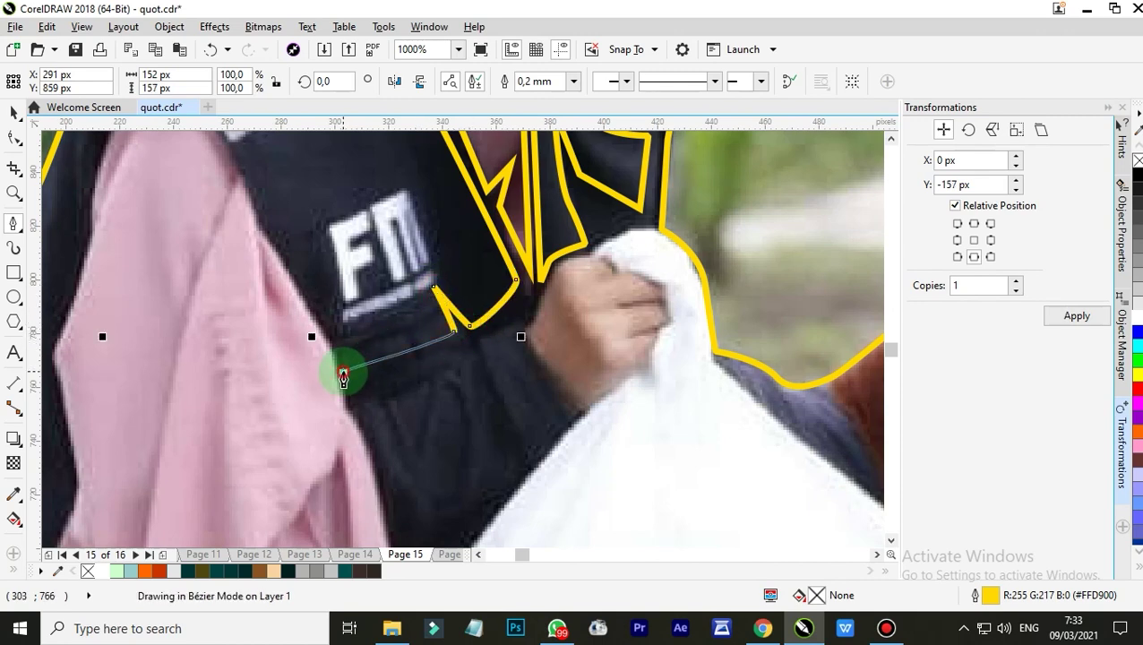
Step: Trace the vest's lower edge and armhole with a notch above the logo, closing a shape about 152 by 172 px
click(343, 370)
click(311, 300)
click(263, 225)
click(349, 201)
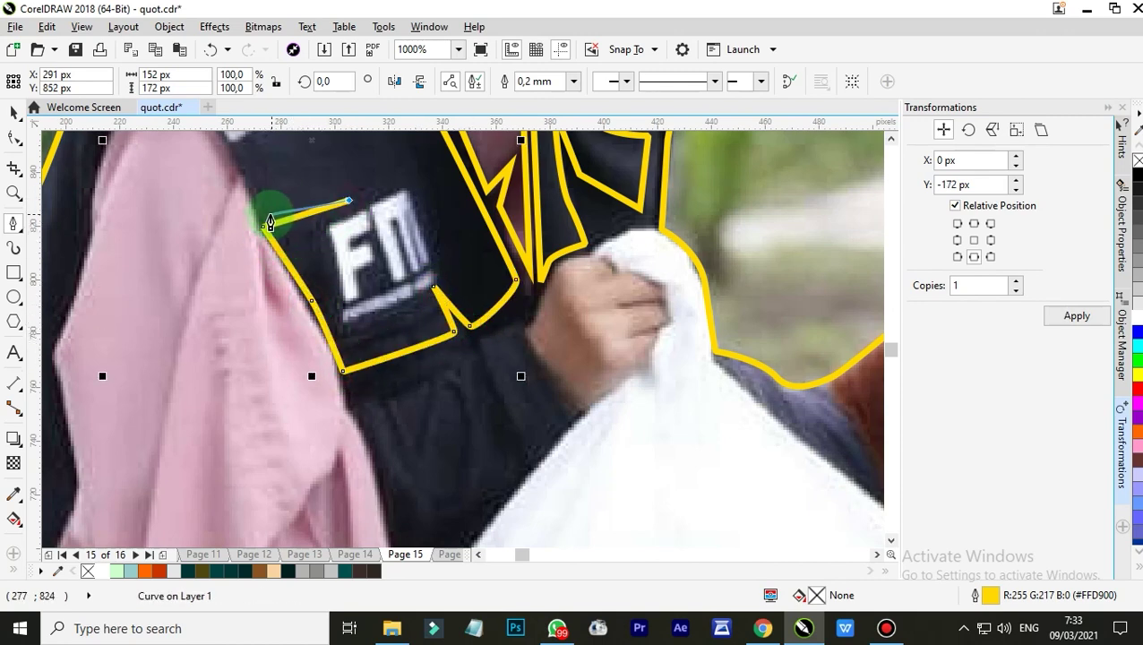
click(267, 214)
scroll(285, 222, down, 2)
scroll(267, 184, up, 2)
drag(265, 198, 243, 182)
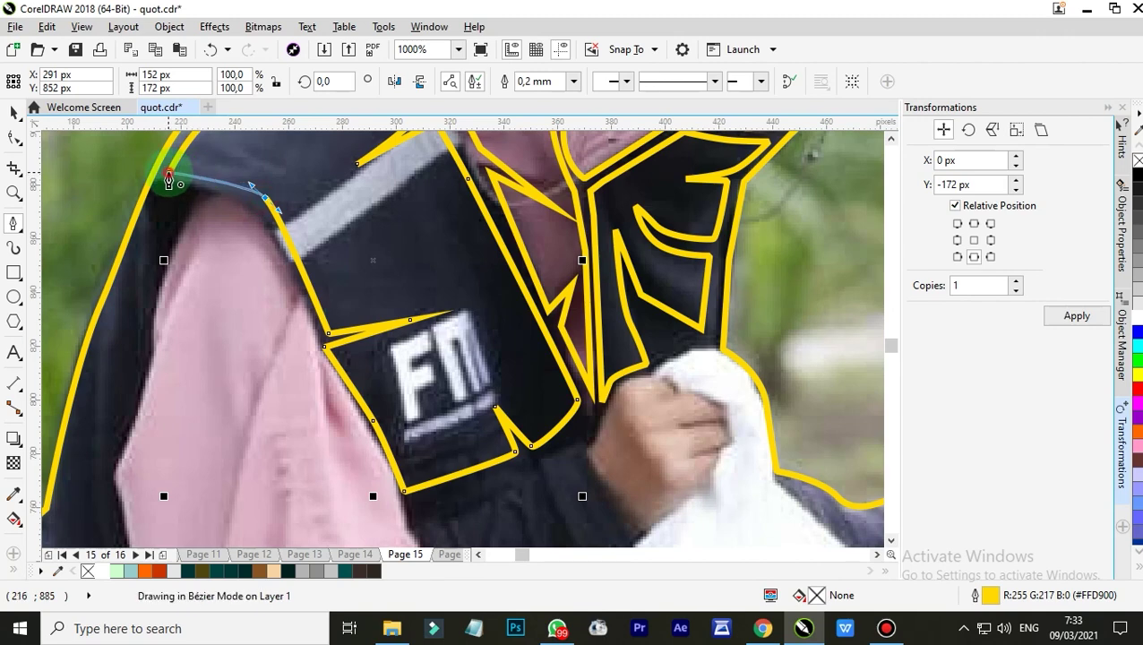
Step: Trace the upper edge of the black forearm sleeve below the vest, including a narrow fold notch
scroll(323, 197, down, 2)
scroll(385, 354, up, 2)
click(388, 356)
click(443, 327)
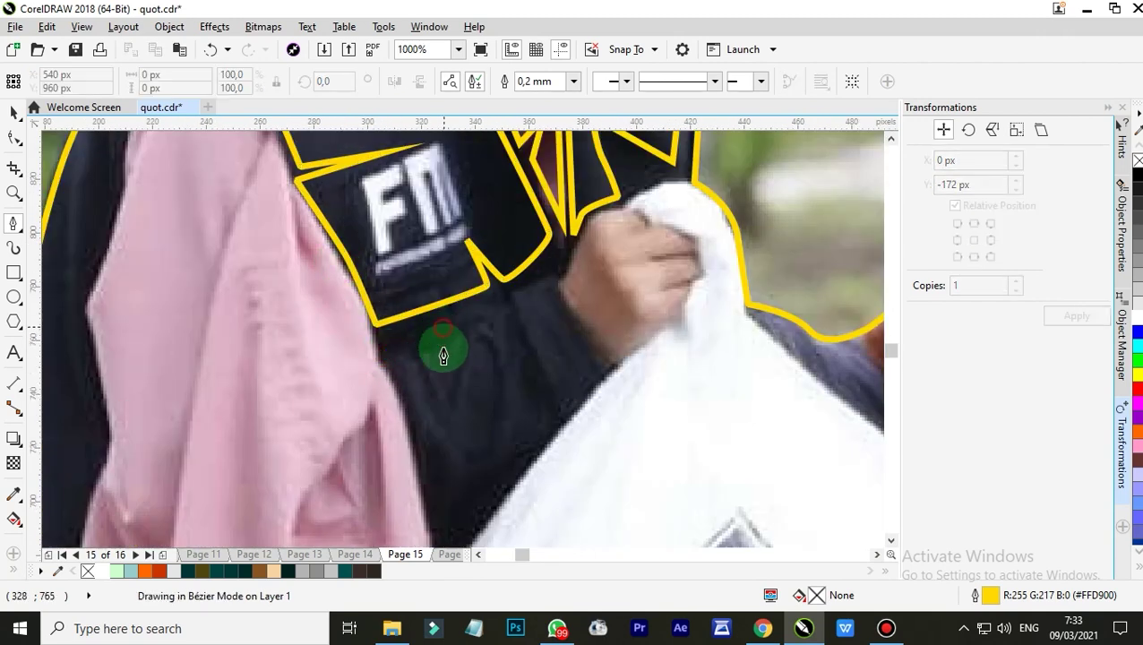
click(439, 376)
click(461, 313)
click(548, 283)
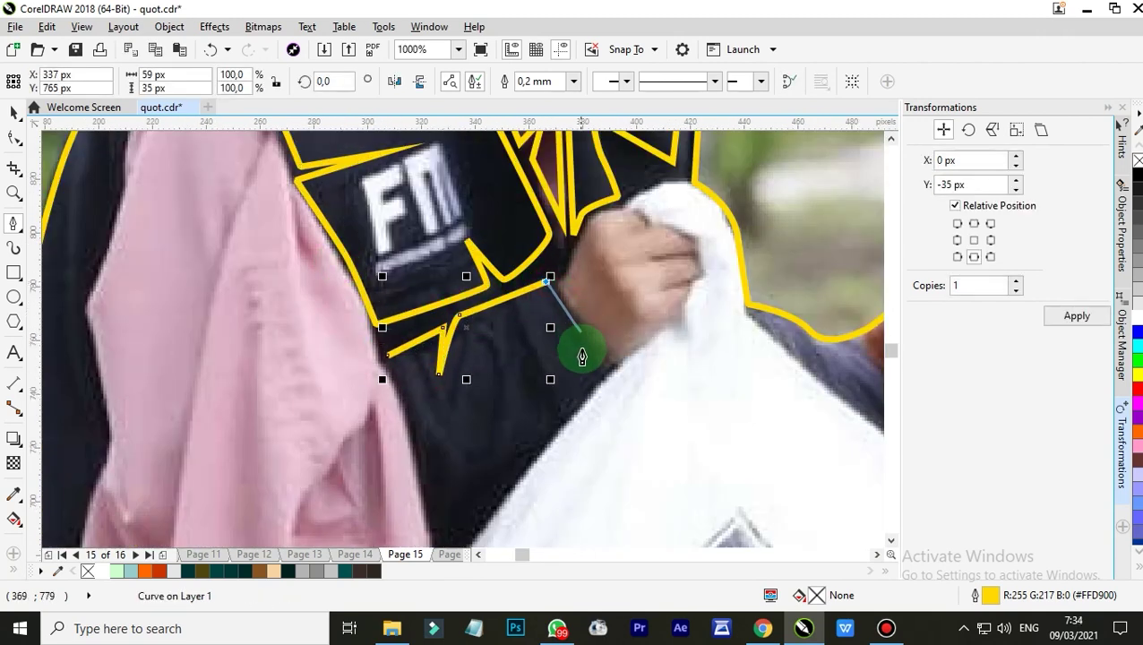
Step: Trace the forearm sleeve's cuff, fold notch and edge along the white bag, closing a shape about 78 by 108 px
click(598, 367)
click(536, 415)
click(529, 457)
click(492, 497)
scroll(495, 494, down, 2)
scroll(507, 403, up, 2)
click(462, 472)
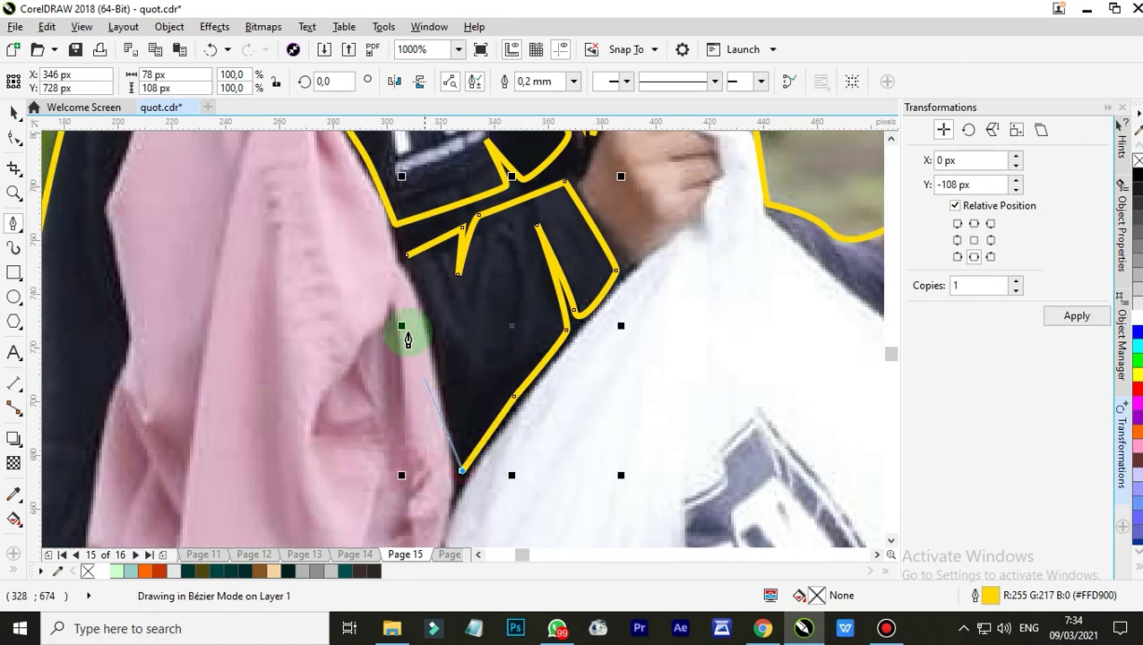
click(408, 257)
Step: Trace the rear edge of the draped pink cloth upward to a small notch near the shoulder
scroll(442, 285, down, 2)
scroll(385, 273, up, 2)
click(403, 330)
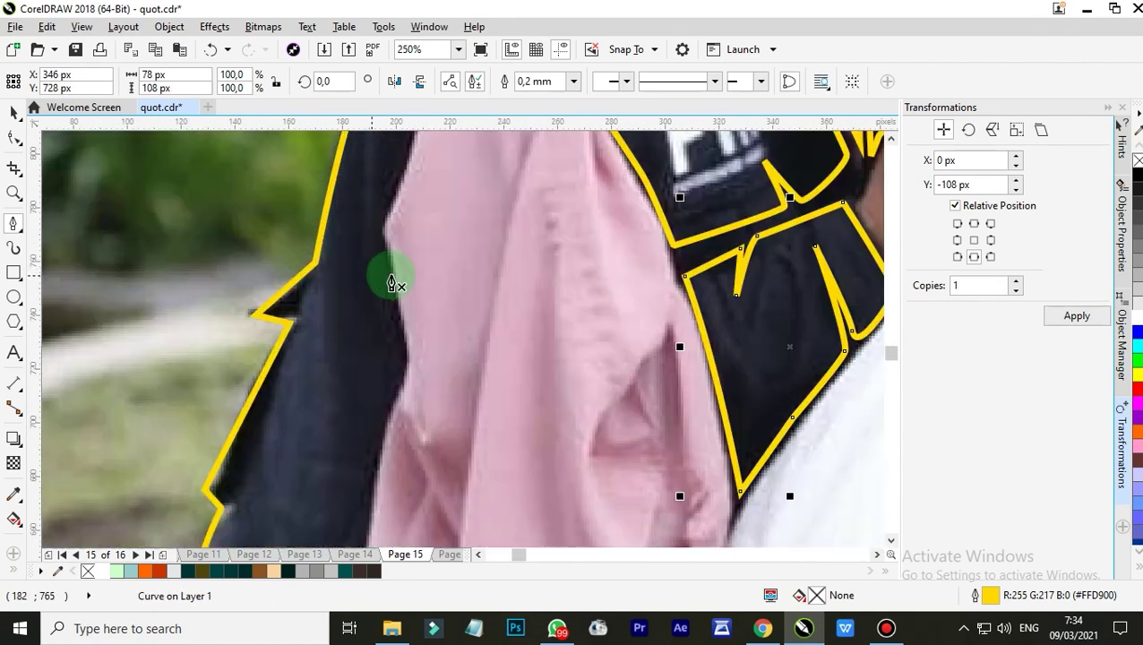
click(387, 224)
scroll(394, 217, down, 3)
scroll(385, 224, up, 3)
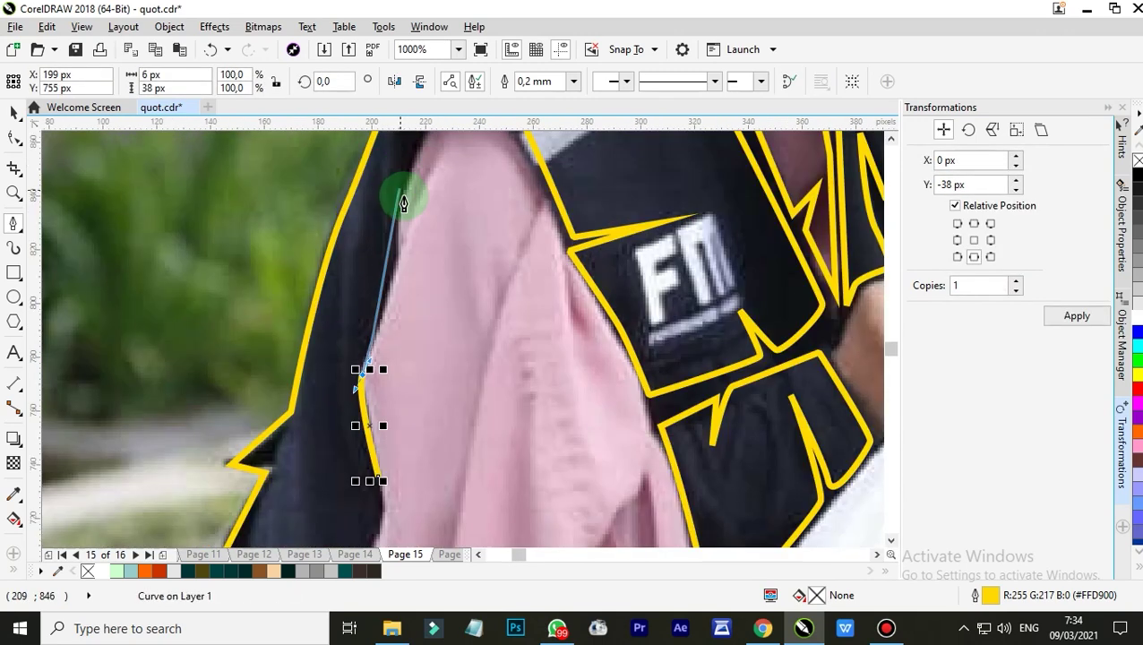
click(419, 191)
click(433, 158)
click(401, 195)
scroll(414, 186, down, 2)
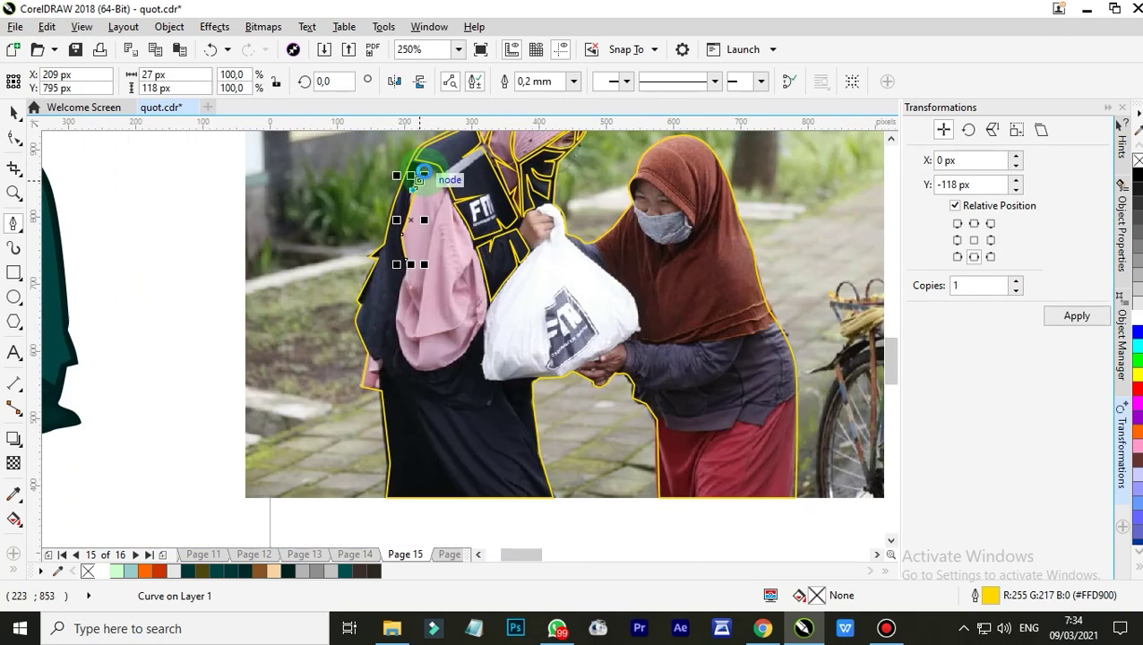
Step: Trace around the top of the draped pink cloth and down its long central fold
scroll(424, 171, up, 1)
click(425, 159)
click(448, 171)
click(467, 215)
drag(434, 310, 433, 331)
click(407, 484)
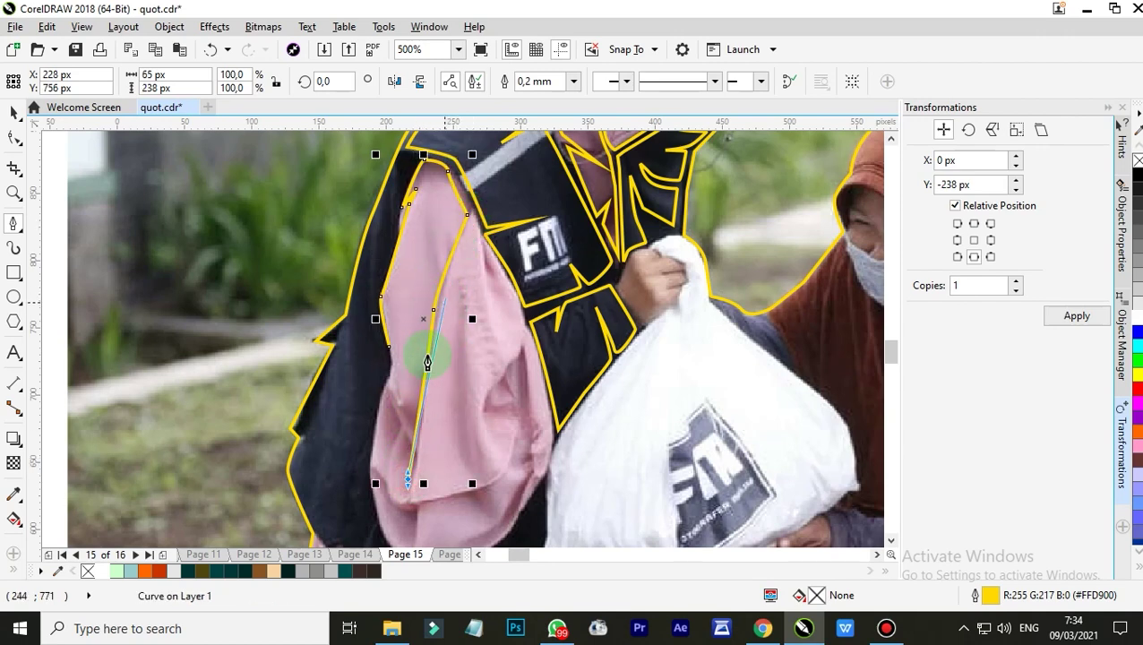
Step: Trace back up the other side of the pink cloth's central fold and add a narrow notch near the top
scroll(429, 403, up, 2)
scroll(439, 295, down, 3)
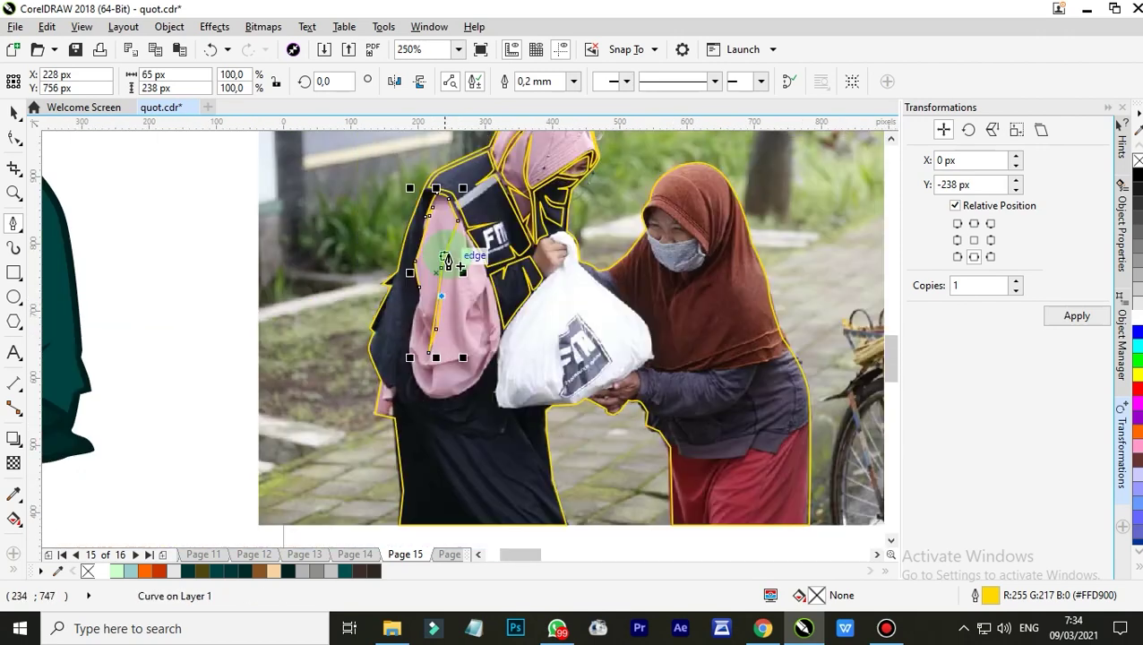
scroll(448, 268, up, 3)
click(452, 247)
click(493, 156)
click(511, 269)
click(514, 205)
Step: Trace the pink cloth's front edge downward, with notches for the folds beside the black sleeve and white bag
click(577, 320)
click(586, 400)
click(532, 461)
click(592, 421)
scroll(602, 343, down, 2)
scroll(609, 417, up, 2)
drag(579, 407, 580, 447)
click(540, 504)
scroll(538, 356, down, 2)
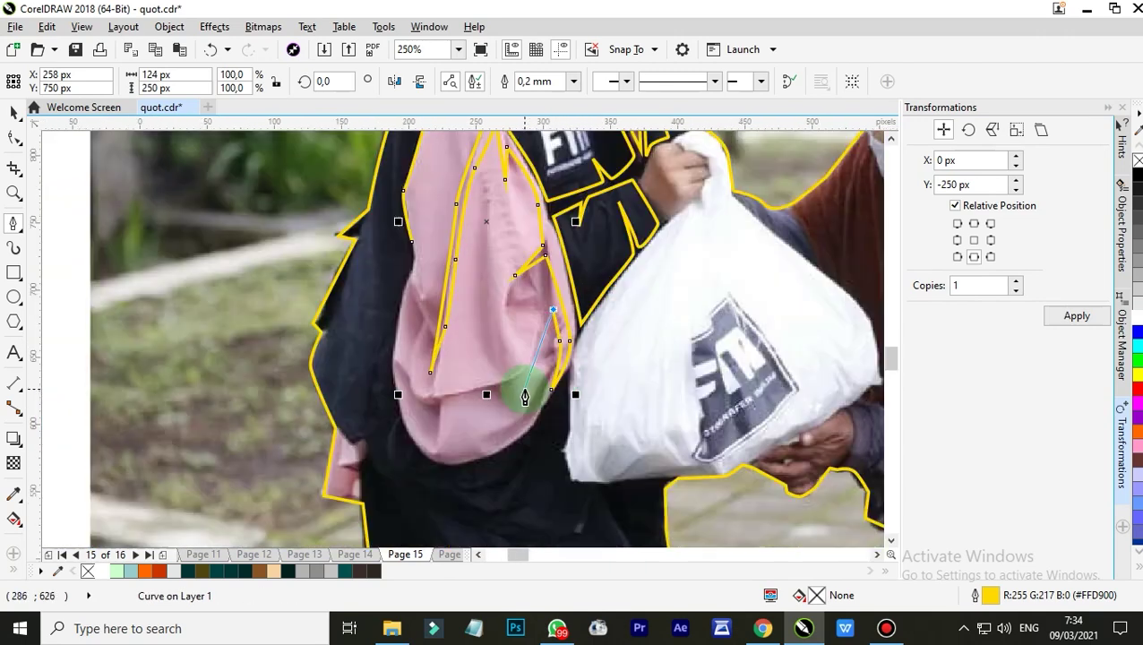
Step: Trace the rounded lower hem of the draped pink cloth around to its rear side
scroll(523, 382, up, 2)
click(538, 449)
drag(409, 525, 378, 530)
drag(336, 522, 314, 506)
click(271, 413)
Step: Trace the pink cloth's lower rear edge with two fold notches and close its shape, about 128 by 301 px
click(272, 337)
drag(273, 293, 267, 219)
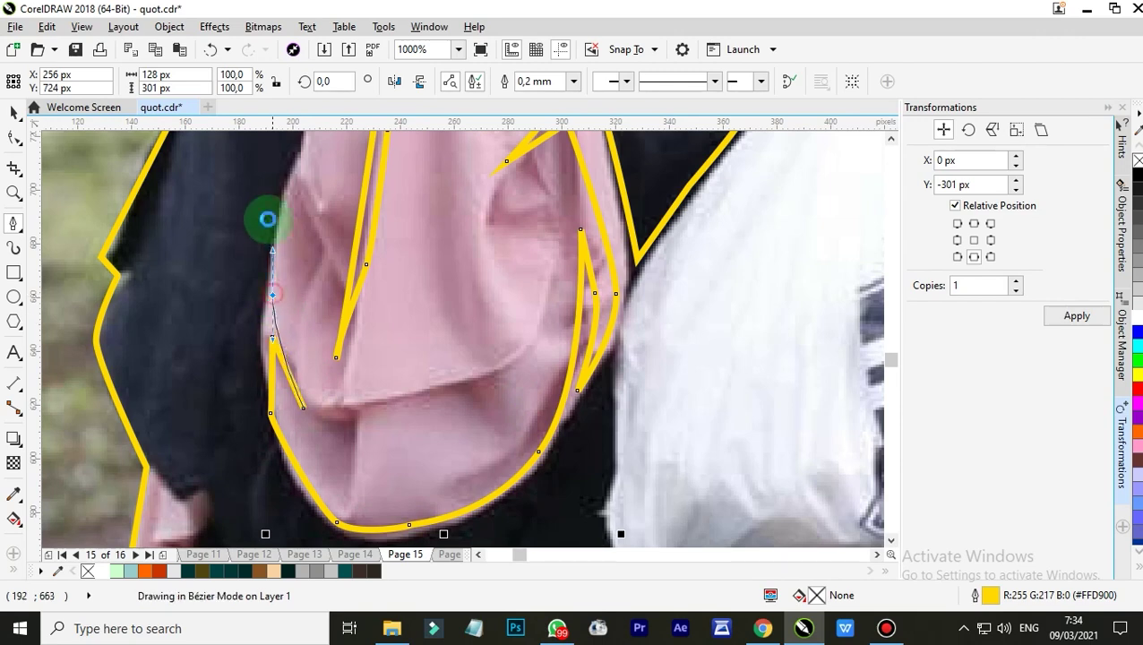
click(286, 185)
click(308, 248)
click(294, 170)
scroll(299, 180, down, 2)
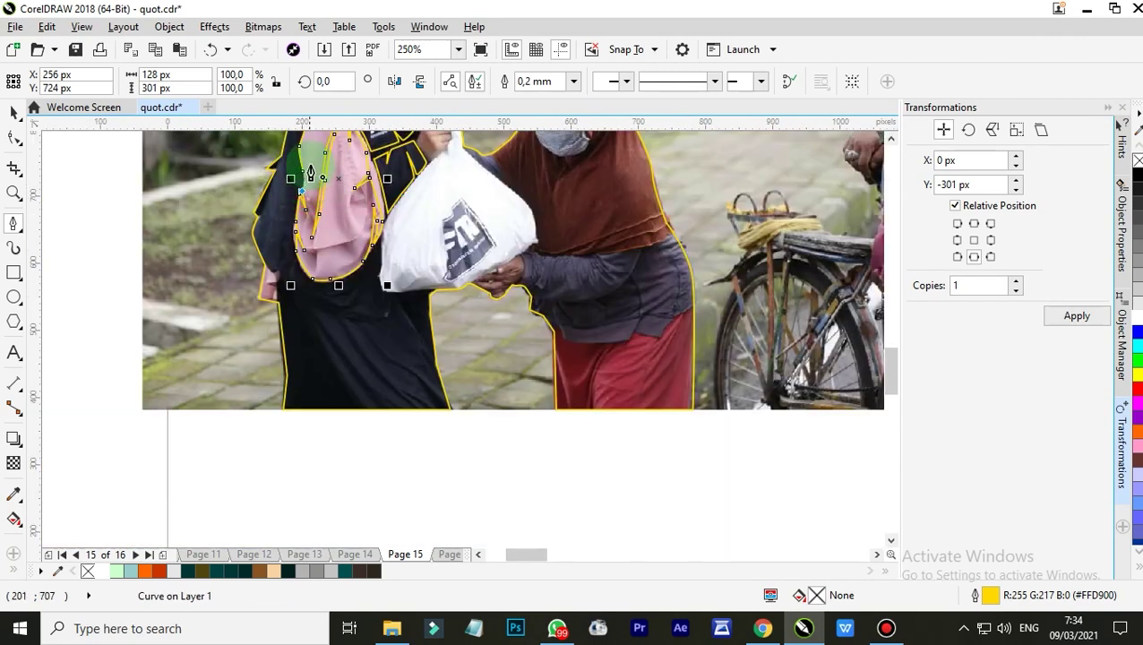
scroll(310, 154, up, 2)
scroll(300, 259, down, 3)
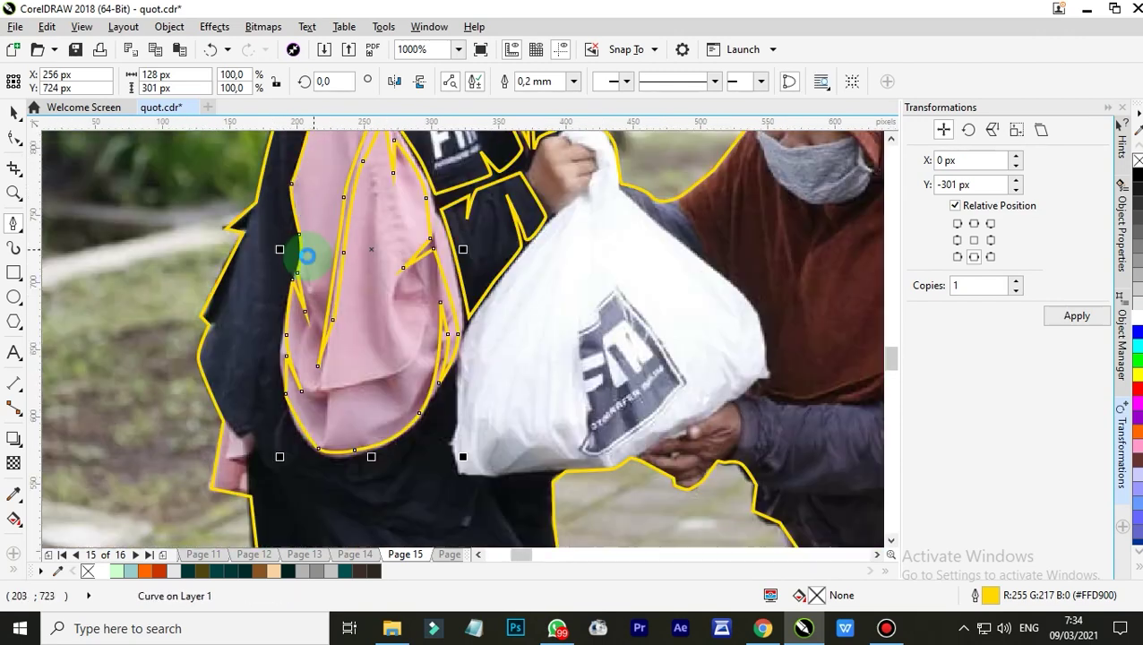
Step: Trace the outer edge of the black garment behind the pink cloth up to the shoulder
scroll(303, 256, up, 5)
scroll(303, 363, down, 3)
scroll(334, 349, up, 3)
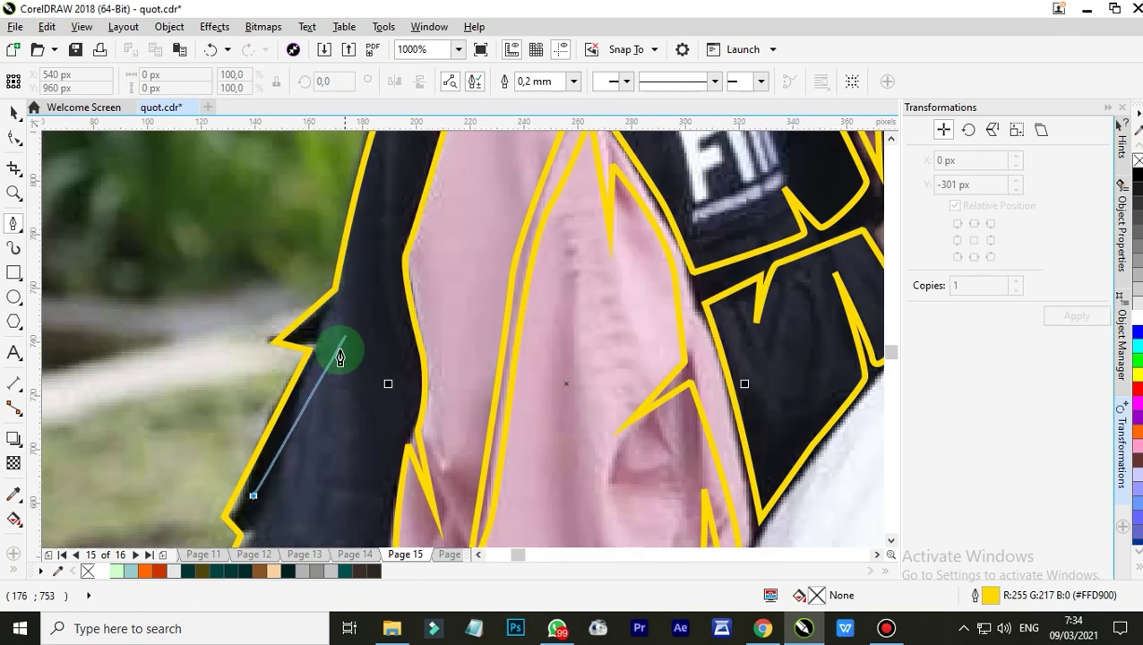
click(323, 330)
scroll(325, 333, down, 3)
scroll(357, 260, up, 2)
click(379, 225)
Step: Trace down the inner edge of the rear black garment from the shoulder to a short notch
scroll(381, 254, up, 1)
click(364, 275)
click(347, 357)
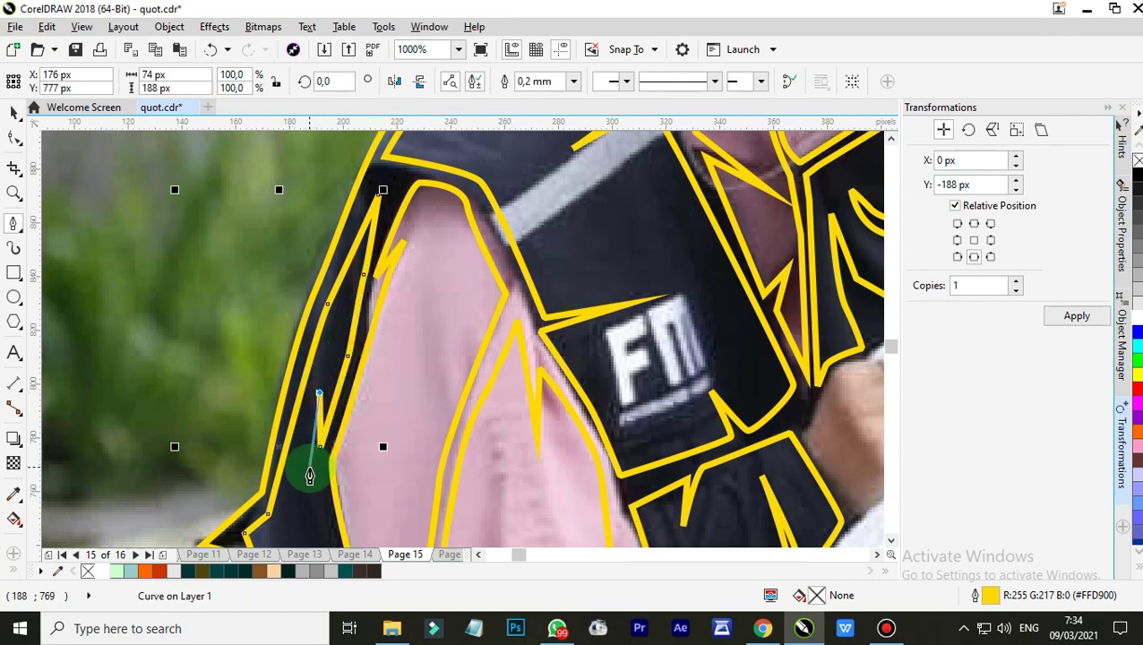
scroll(338, 396, down, 3)
scroll(338, 397, up, 3)
scroll(357, 174, down, 5)
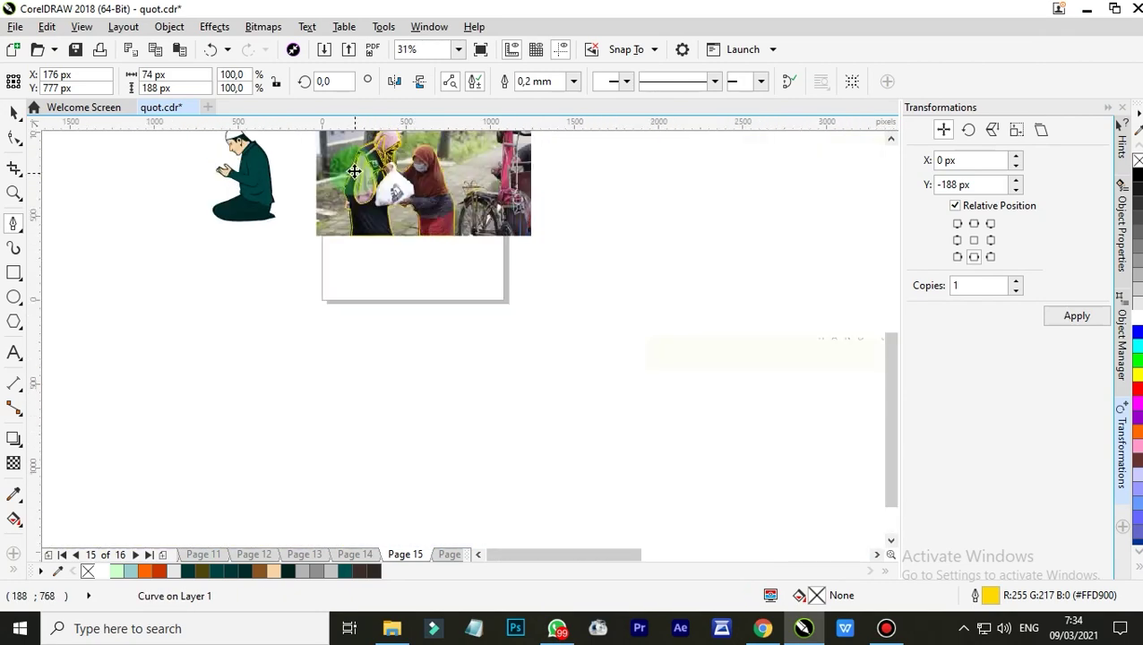
scroll(365, 229, up, 4)
scroll(352, 278, up, 1)
Step: Continue the rear black garment's inner edge downward beside the pink cloth, adding another pointed fold notch
click(334, 327)
click(316, 260)
click(327, 378)
scroll(332, 406, down, 2)
scroll(329, 426, up, 2)
click(325, 400)
Step: Trace the rear black garment's lower point with a fold notch and its outer edge, about 81 by 283 px overall
click(283, 415)
click(299, 360)
drag(262, 432, 253, 448)
click(249, 451)
click(223, 404)
drag(181, 304, 183, 294)
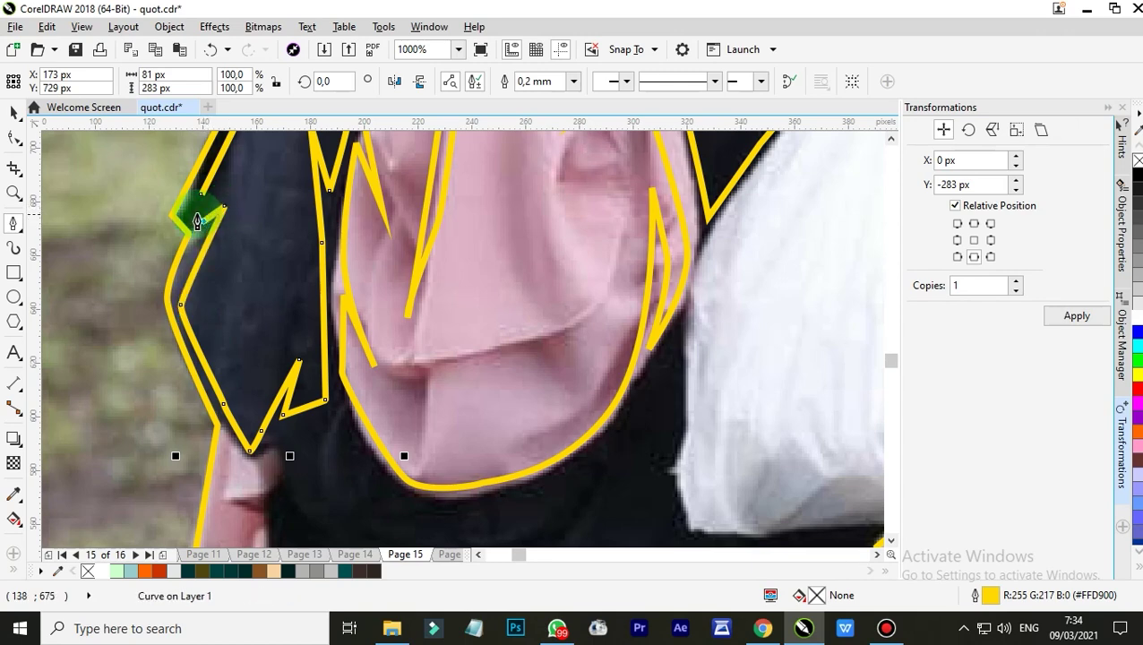
click(203, 202)
Step: Trace the upper part of the small pink area below the rear black garment, around its rounded front bulge
scroll(283, 225, down, 3)
scroll(302, 261, up, 3)
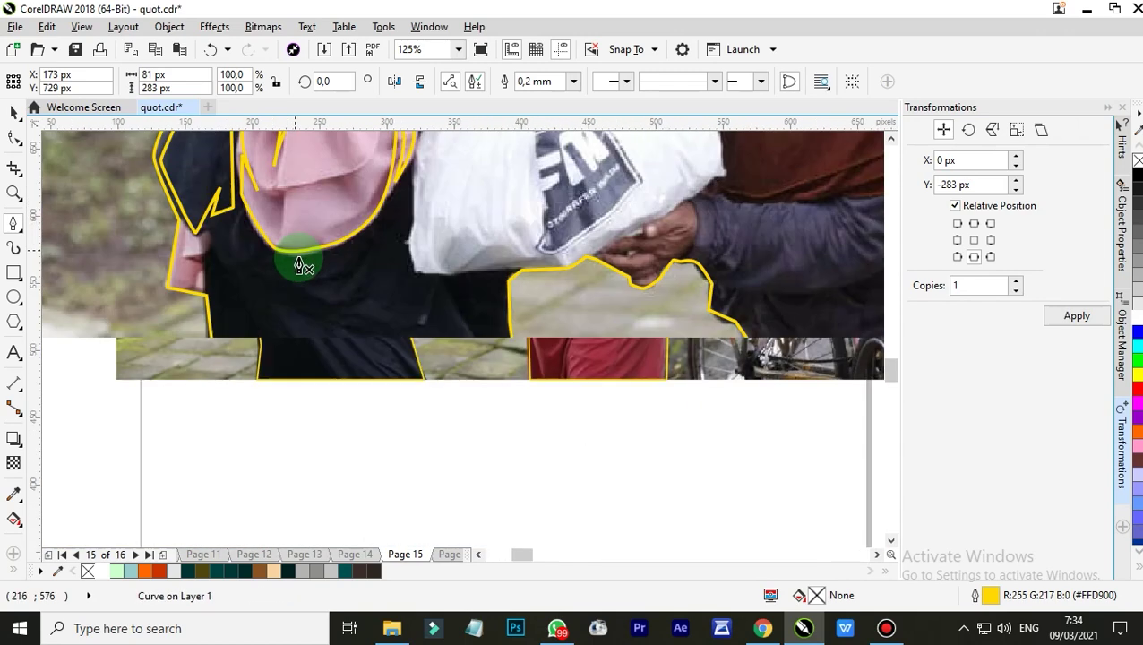
scroll(136, 216, up, 1)
click(136, 204)
click(173, 242)
click(232, 217)
drag(227, 256, 219, 281)
click(196, 302)
Step: Trace the notched lower part and outer edge of the small pink area, closing a shape about 28 by 45 px
click(146, 305)
click(203, 334)
click(210, 442)
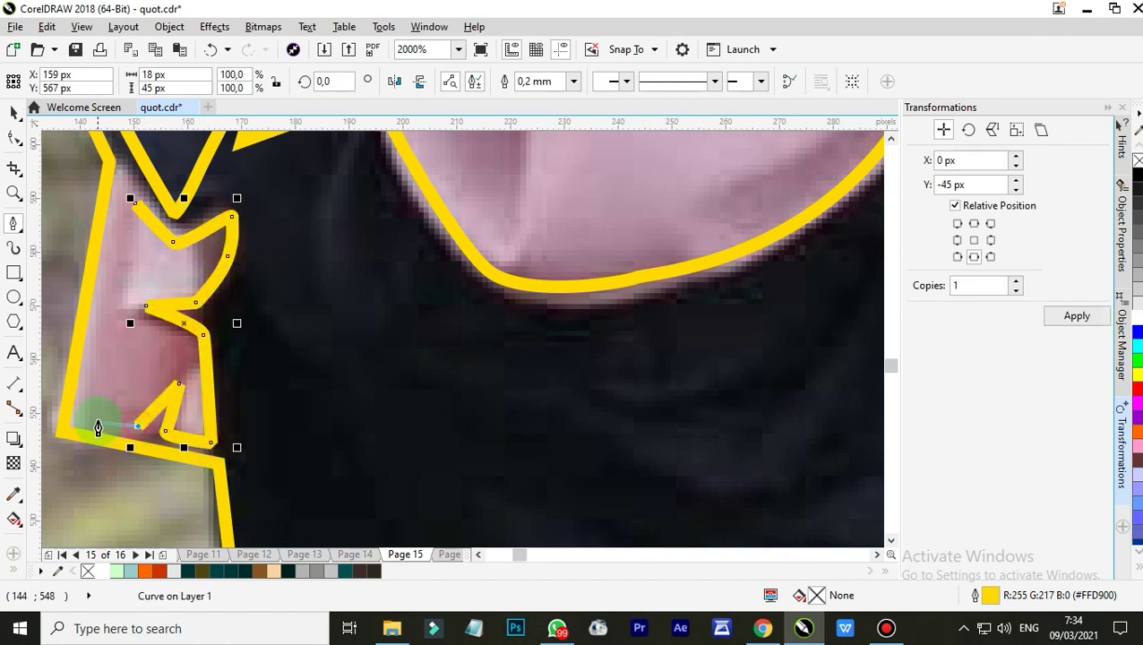
click(83, 412)
click(122, 199)
click(136, 204)
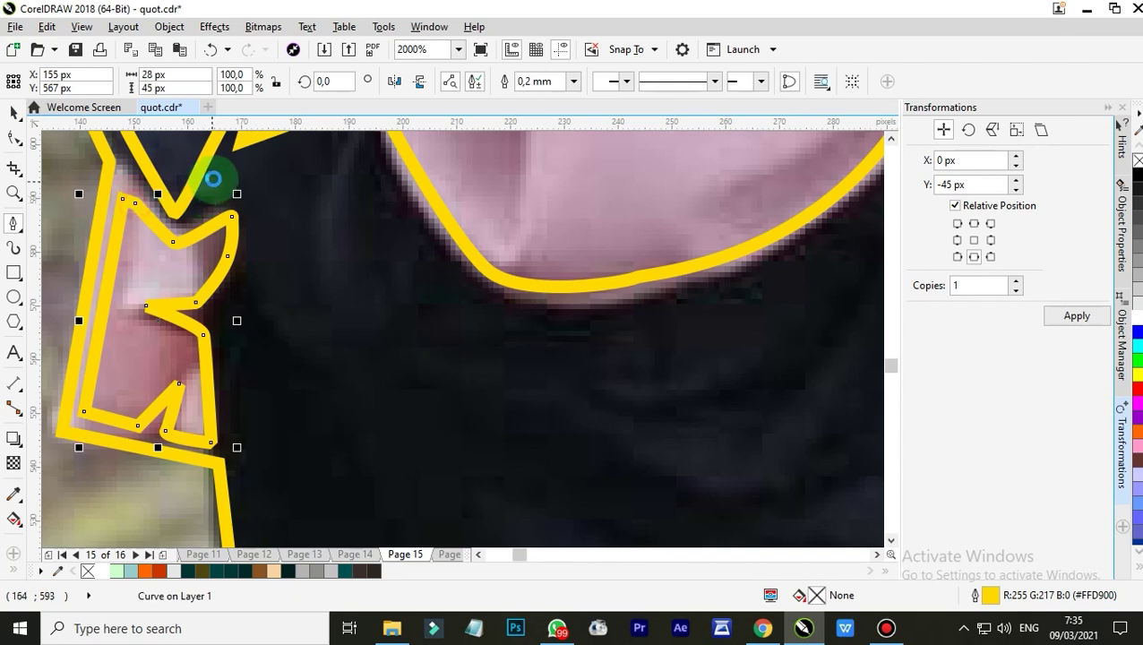
Step: Trace the sloping lower edge and outer corner of the black garment panel below the pink cloth, about 162 px wide
scroll(214, 179, down, 1)
scroll(231, 235, up, 1)
click(201, 251)
scroll(286, 289, down, 5)
scroll(426, 306, up, 4)
drag(658, 384, 678, 271)
click(678, 264)
click(638, 271)
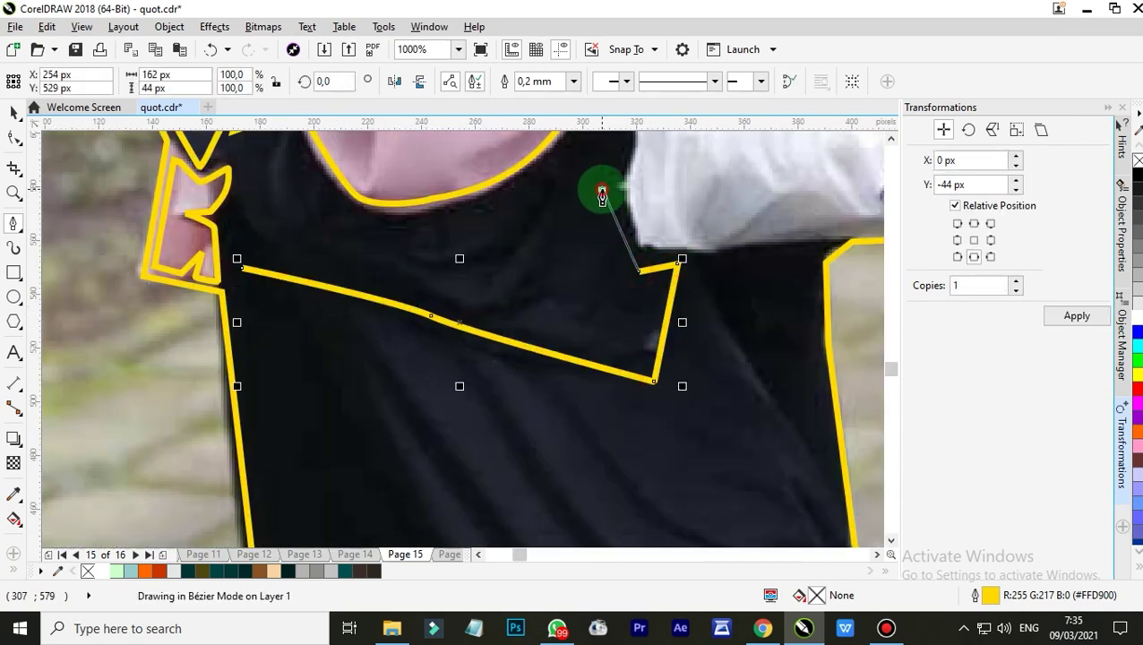
Step: Continue the black panel's edge upward beside the white bag to a point near the pink cloth, about 115 px tall overall
click(602, 189)
scroll(630, 207, down, 3)
scroll(627, 185, up, 3)
click(638, 277)
click(645, 231)
click(588, 317)
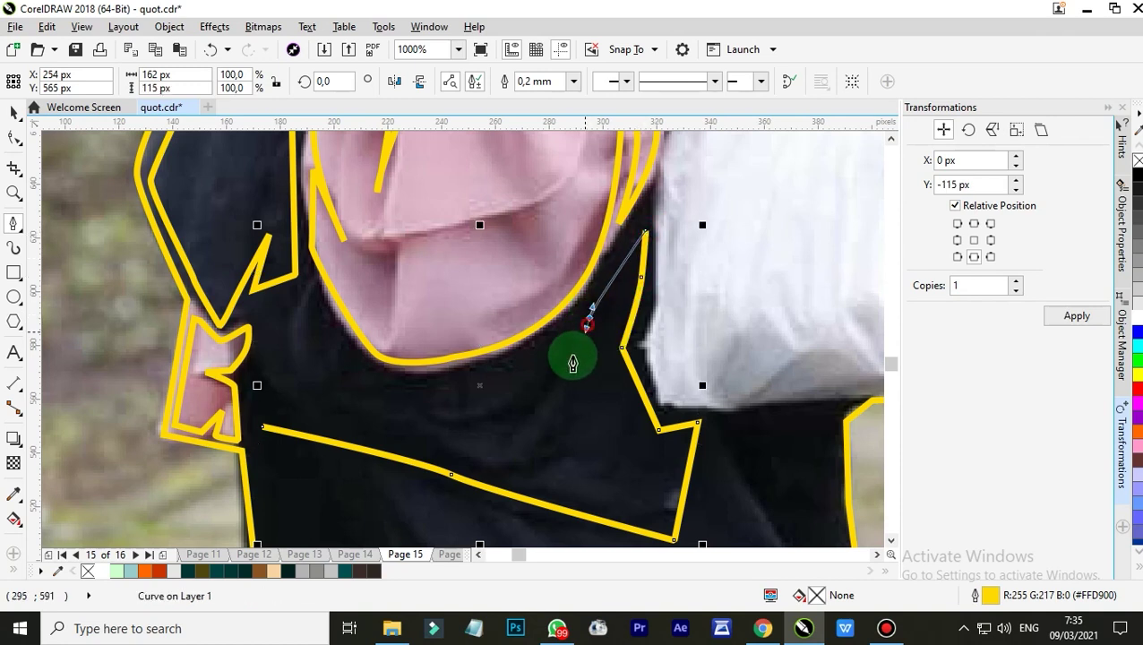
Step: Trace the panel's upper edge beneath the pink cloth with two pointed fold notches, closing the shape at its outer side
drag(515, 430, 562, 339)
drag(374, 391, 342, 379)
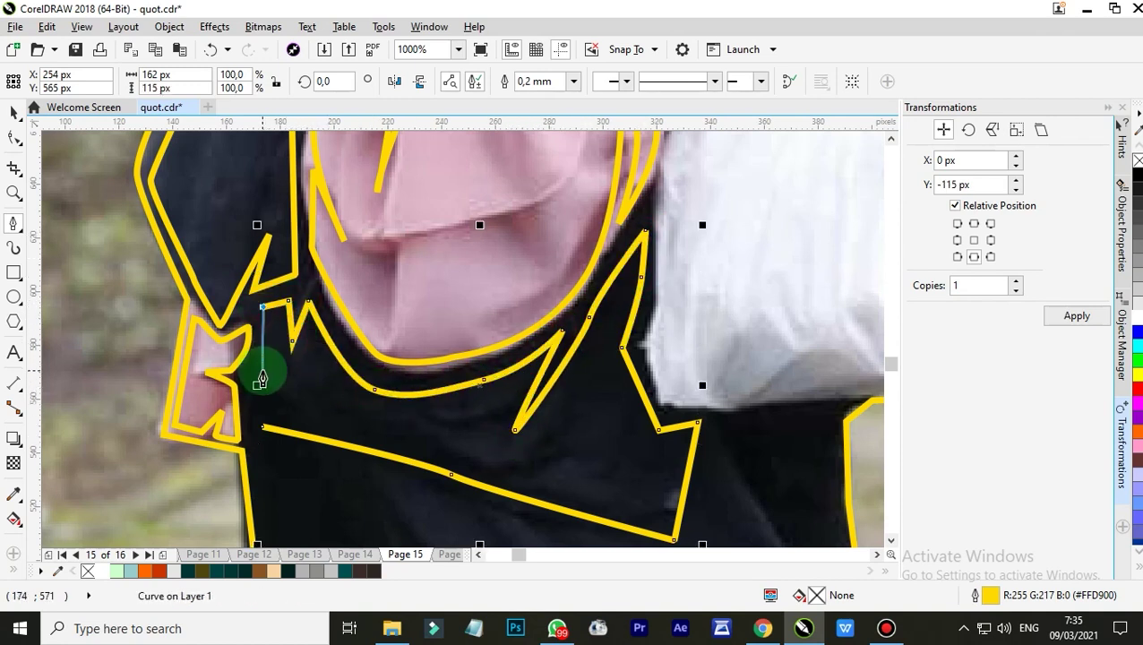
scroll(362, 340, down, 3)
scroll(358, 343, up, 3)
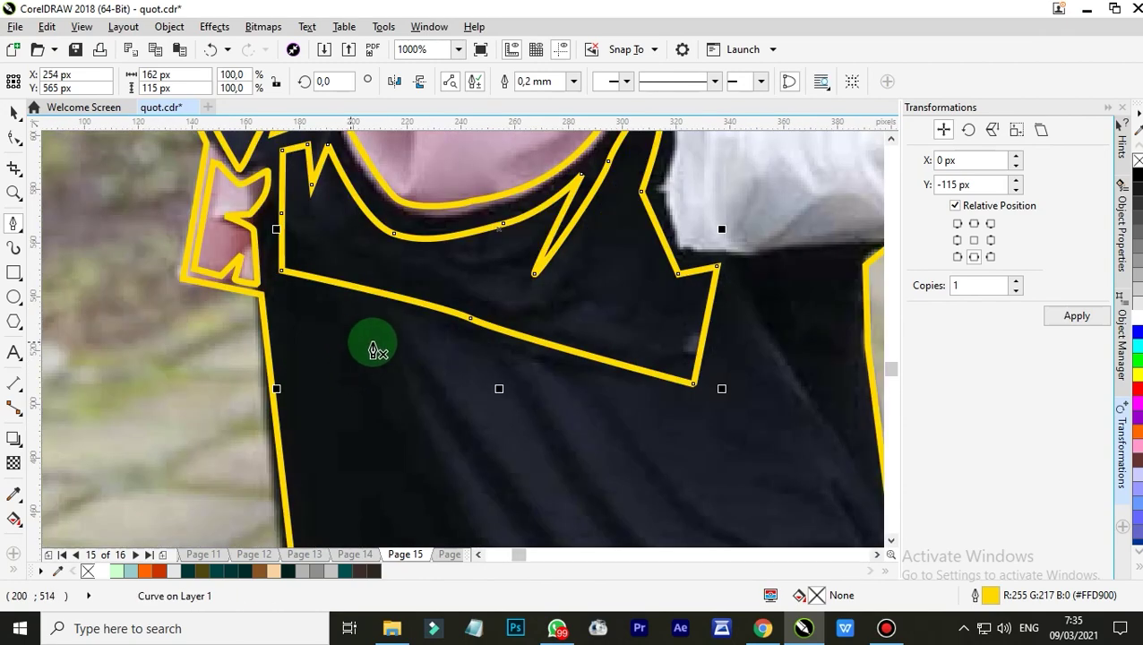
Step: Trace a small pointed shape on the black garment just below the white bag, closing it at about 36 by 29 px
scroll(358, 343, down, 3)
scroll(416, 324, up, 3)
click(156, 411)
click(227, 469)
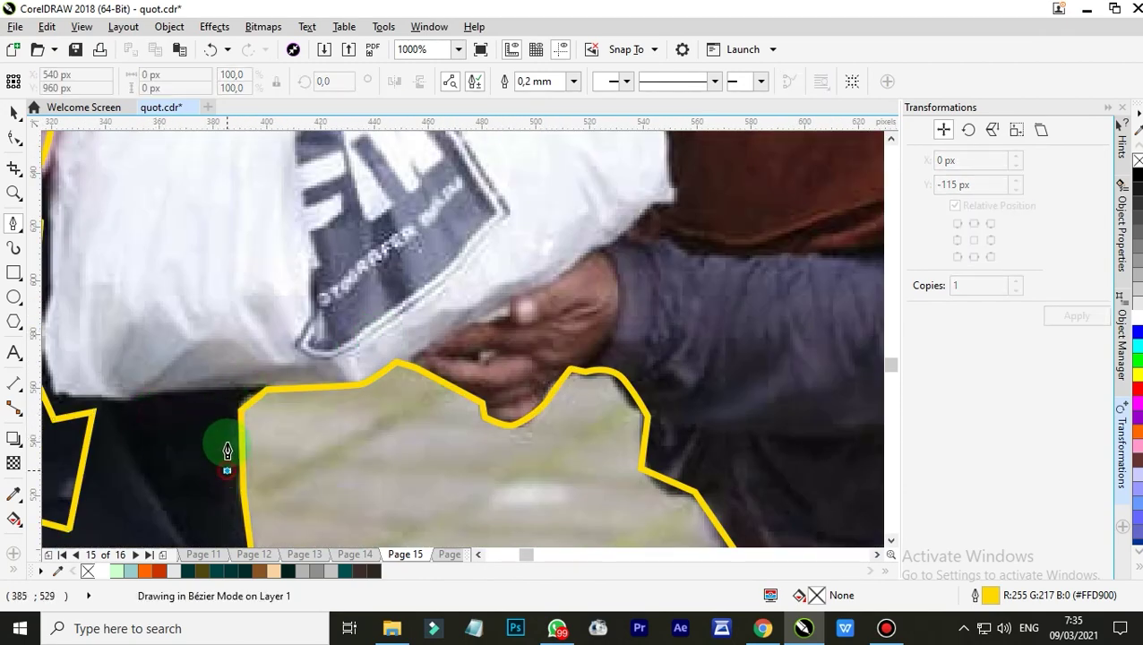
scroll(226, 412, up, 1)
click(225, 412)
click(173, 395)
click(251, 385)
click(281, 369)
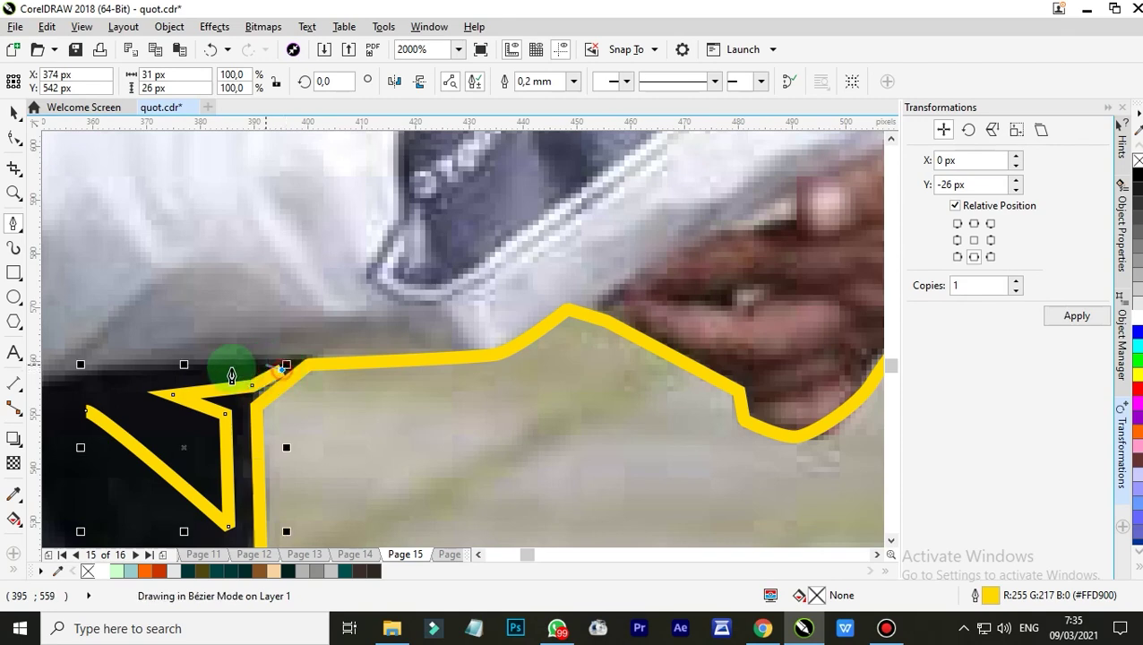
click(96, 374)
click(87, 410)
Step: Start the large black skirt outline below the bag, tracing its short top edge and a long narrow fold notch
scroll(300, 295, down, 2)
scroll(234, 330, up, 2)
click(195, 304)
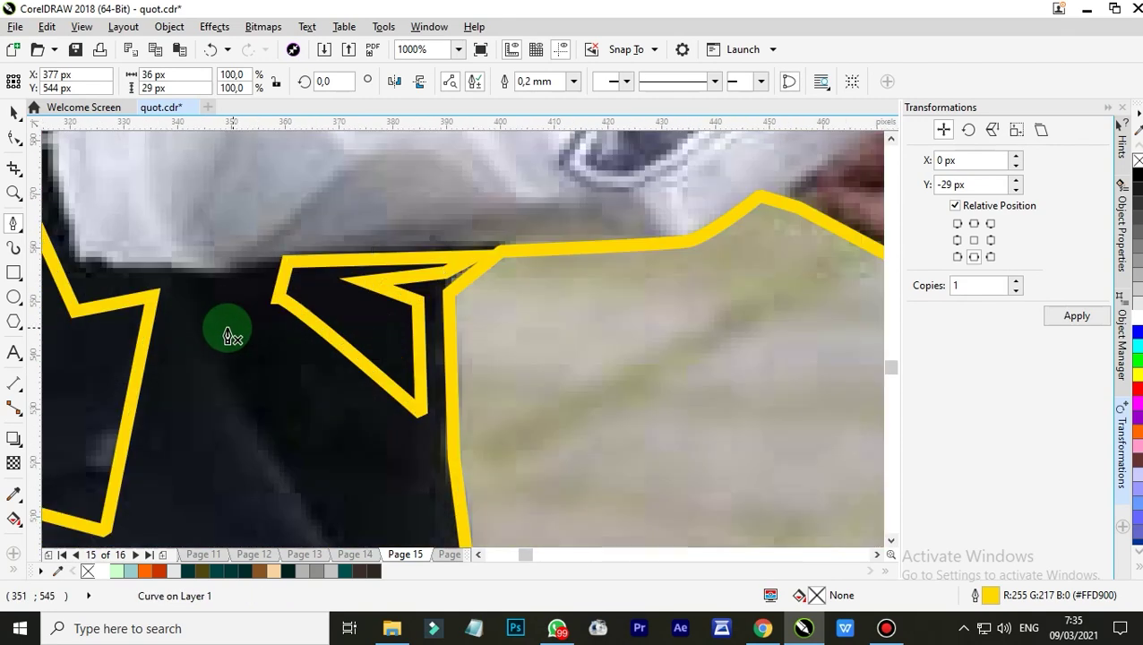
click(196, 303)
click(231, 298)
click(318, 498)
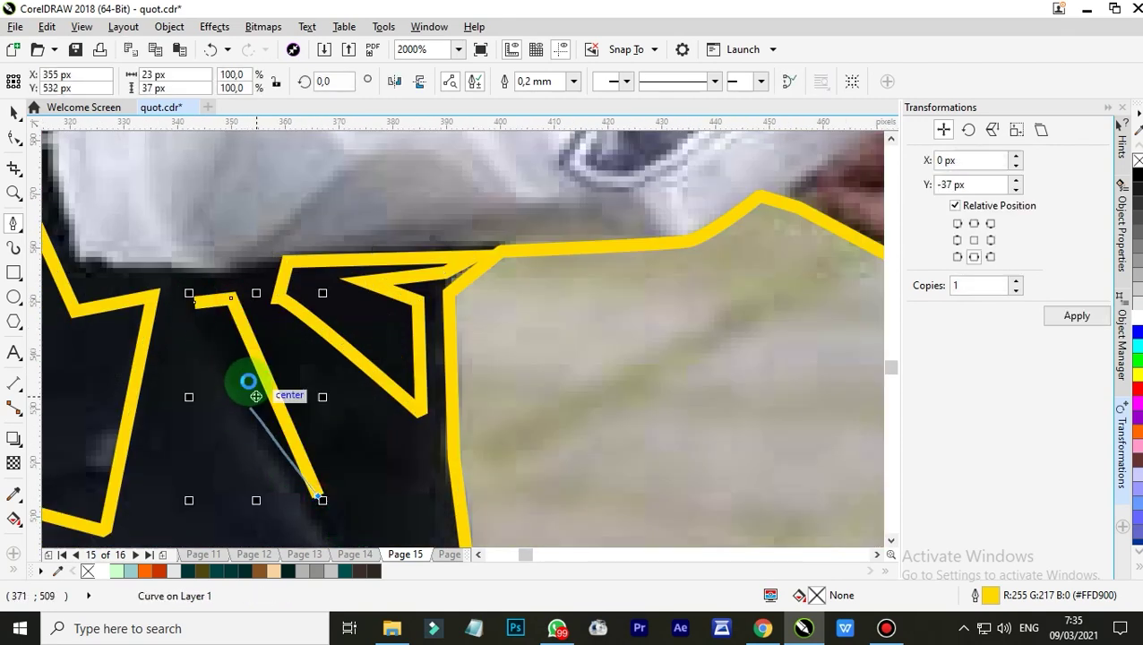
scroll(259, 412, down, 1)
scroll(293, 457, up, 1)
click(346, 469)
click(226, 221)
click(307, 295)
Step: Trace the skirt's front edge down to the hem corner, about 163 px tall overall
scroll(383, 396, down, 1)
scroll(380, 373, up, 1)
click(402, 302)
scroll(397, 316, down, 3)
scroll(406, 351, up, 2)
click(396, 331)
Step: Trace two long pointed fold notches rising from the front part of the skirt's hem
drag(311, 211, 280, 198)
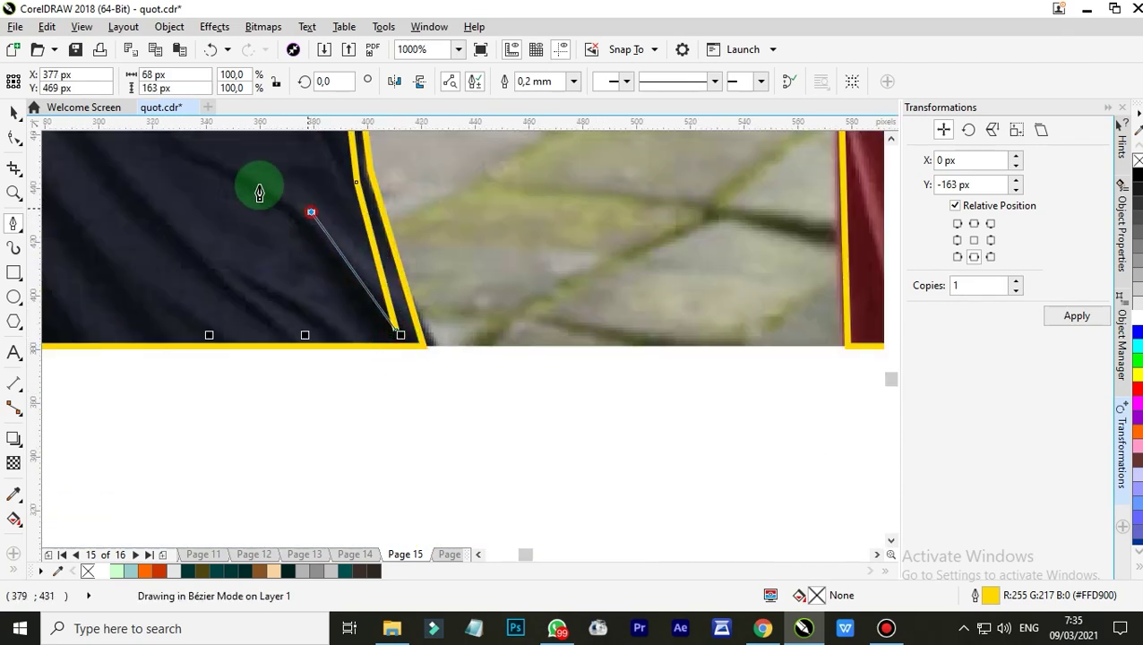
click(184, 153)
drag(342, 298, 358, 339)
click(273, 321)
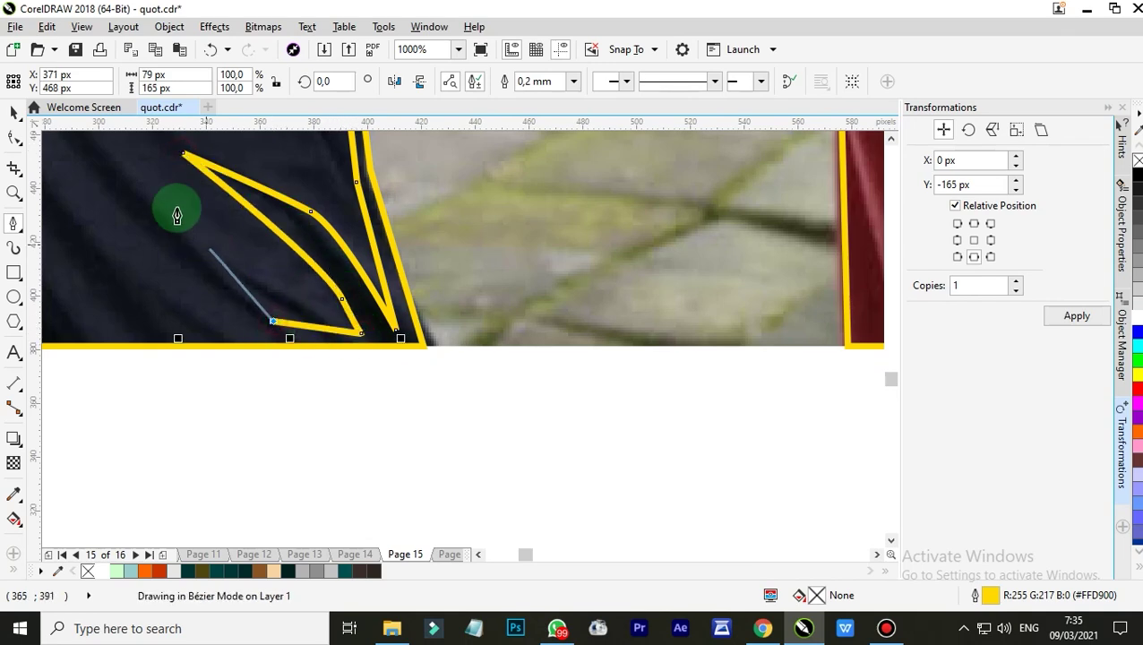
drag(154, 185, 190, 262)
Step: Continue the skirt's hem toward the rear corner with a tall narrow fold notch and start up the rear edge
scroll(300, 297, down, 3)
scroll(252, 297, up, 2)
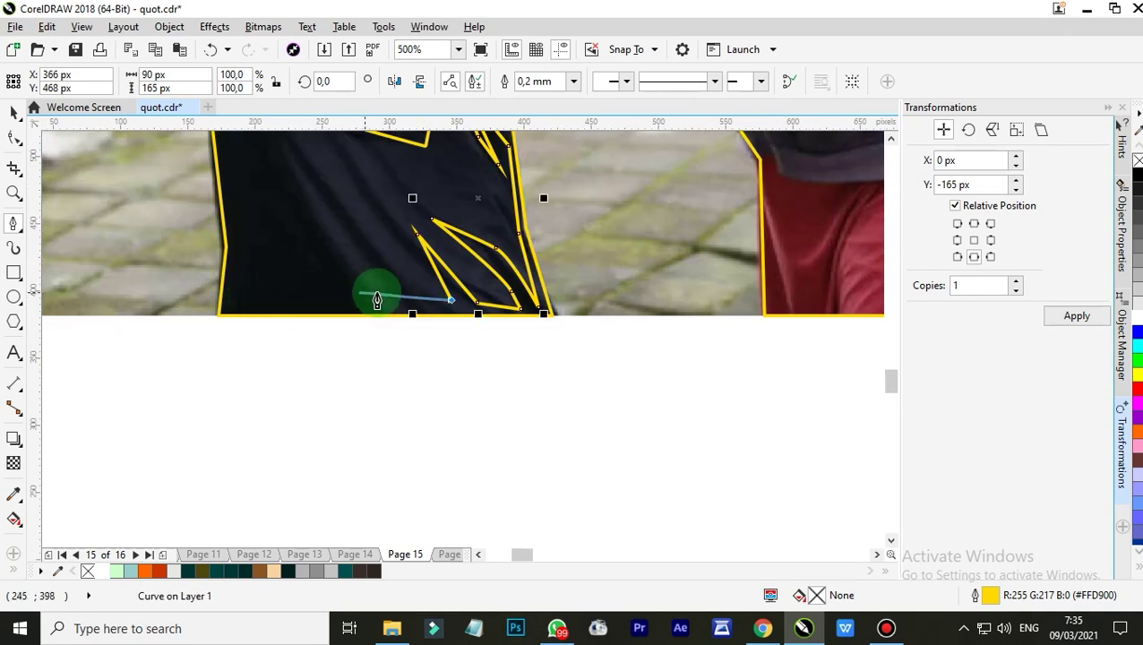
click(382, 291)
click(292, 153)
drag(359, 293, 264, 304)
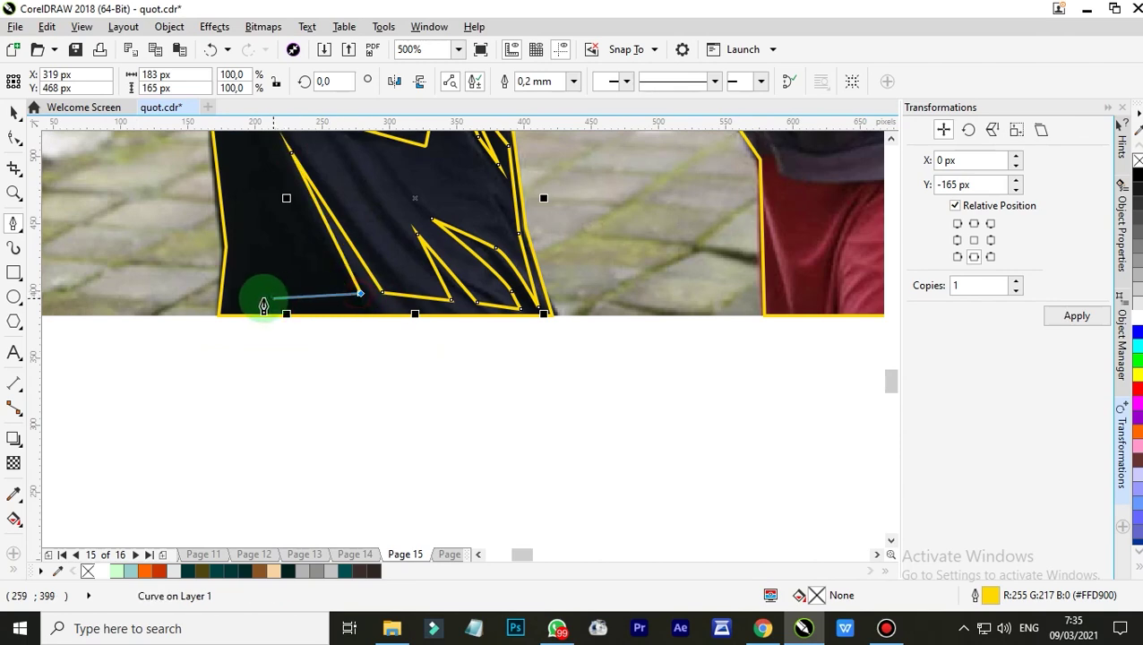
scroll(234, 199, up, 3)
scroll(247, 237, up, 3)
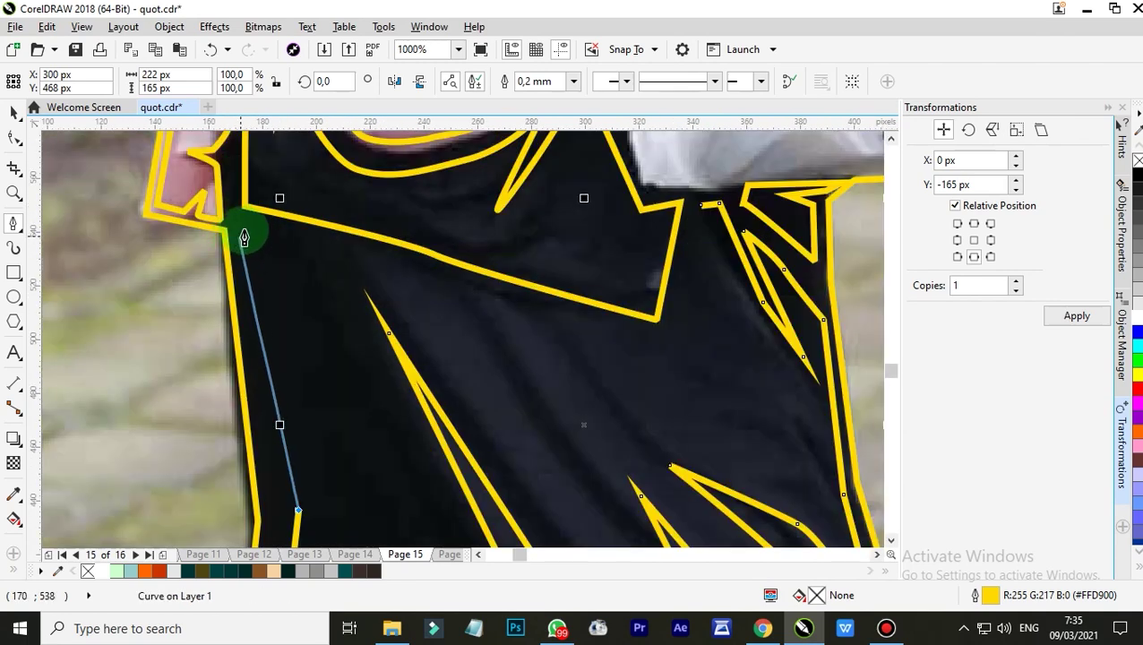
Step: Finish the skirt's rear edge and trace its upper edge below the black panel with two slanted fold notches
click(242, 230)
click(331, 247)
click(402, 302)
click(357, 249)
drag(431, 276, 507, 371)
click(563, 424)
Step: Add another fold notch to the skirt's upper edge and close the shape below the bag, about 238 by 165 px
click(482, 300)
click(548, 318)
click(624, 426)
click(681, 341)
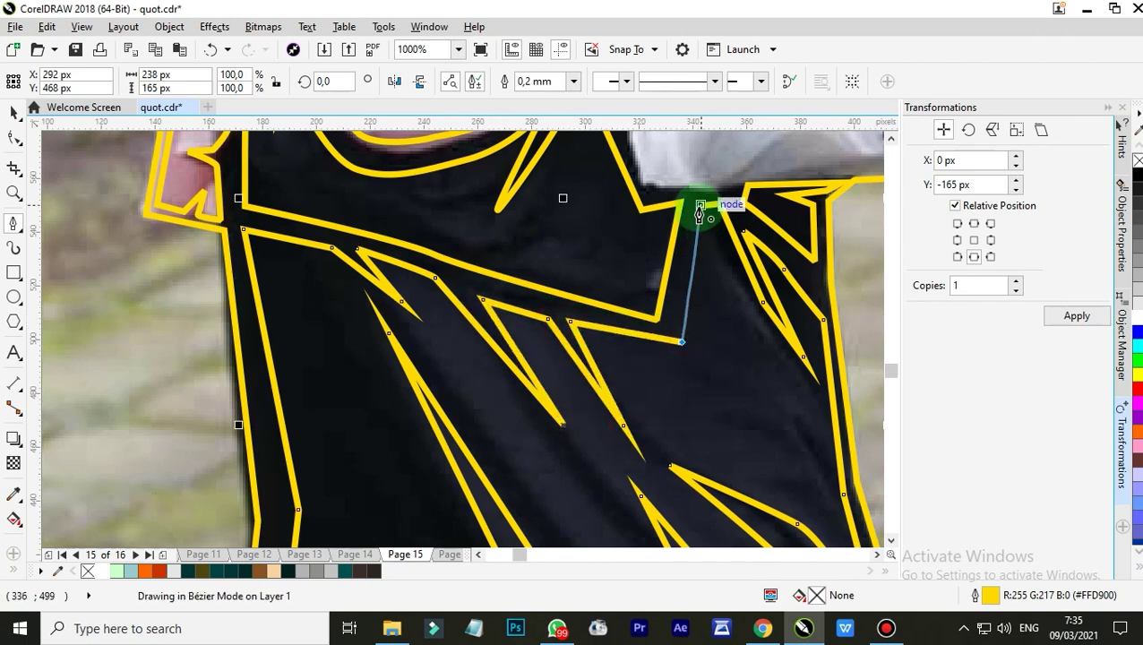
scroll(700, 289, down, 6)
Step: Trace the wrist side and first knuckle of the hand holding the bag's handle, about 28 by 26 px
scroll(707, 268, up, 3)
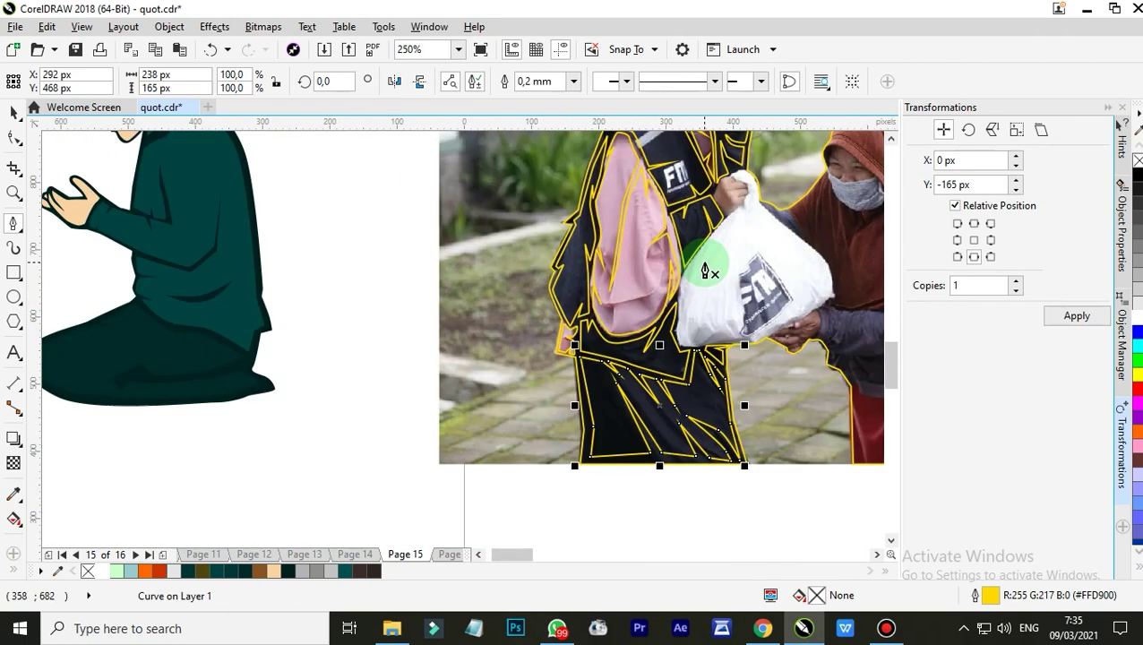
scroll(710, 179, down, 2)
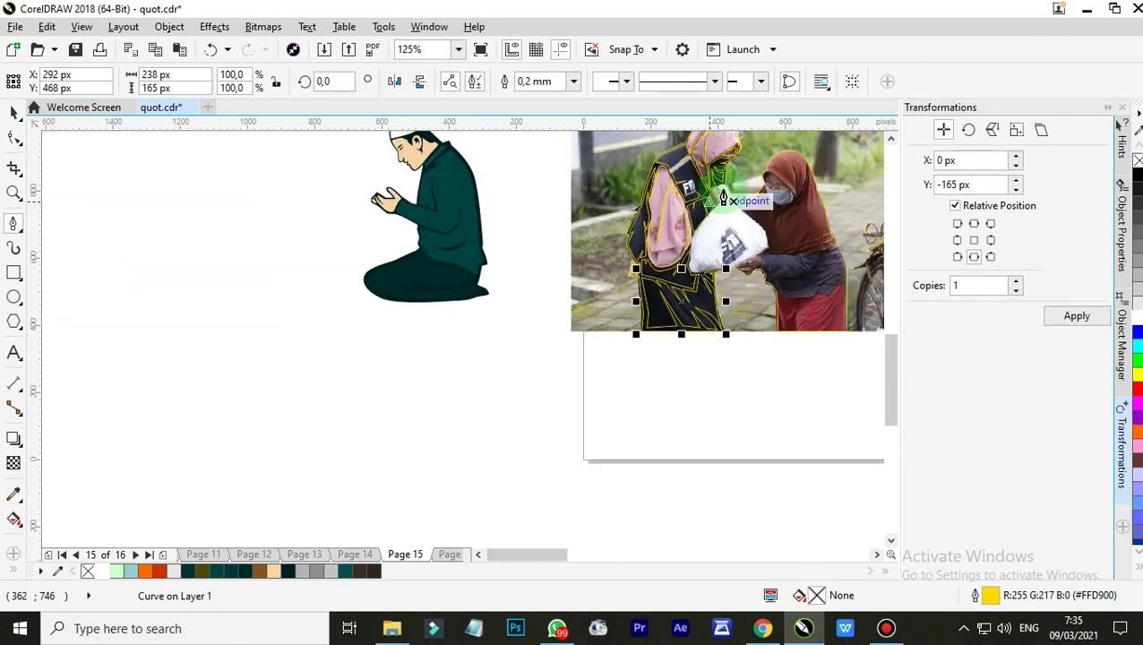
scroll(694, 225, up, 4)
click(643, 354)
drag(720, 215, 742, 208)
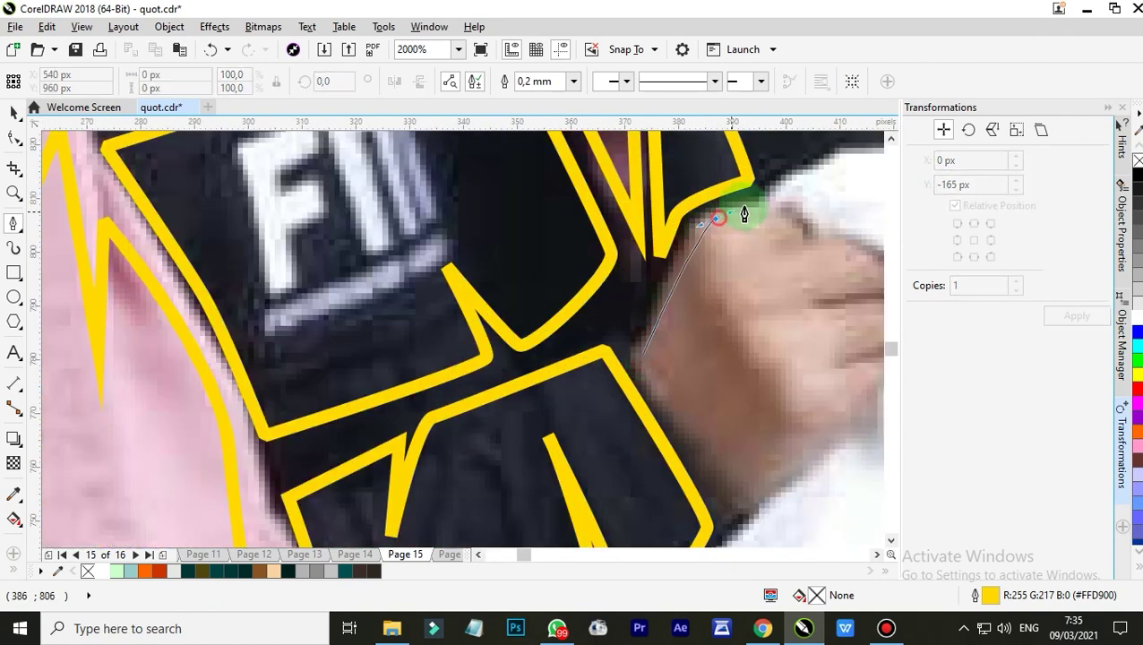
scroll(766, 227, down, 2)
scroll(799, 232, up, 2)
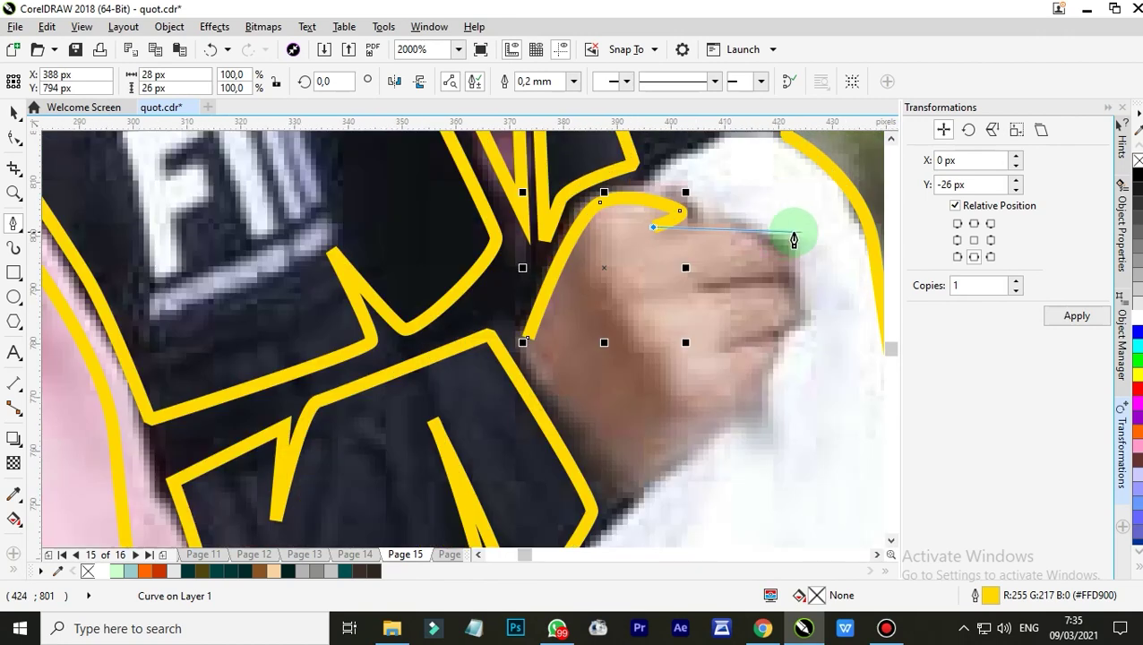
Step: Trace the notched fingers and lower edge of the hand on the handle, closing a shape about 50 by 53 px
drag(749, 234, 785, 258)
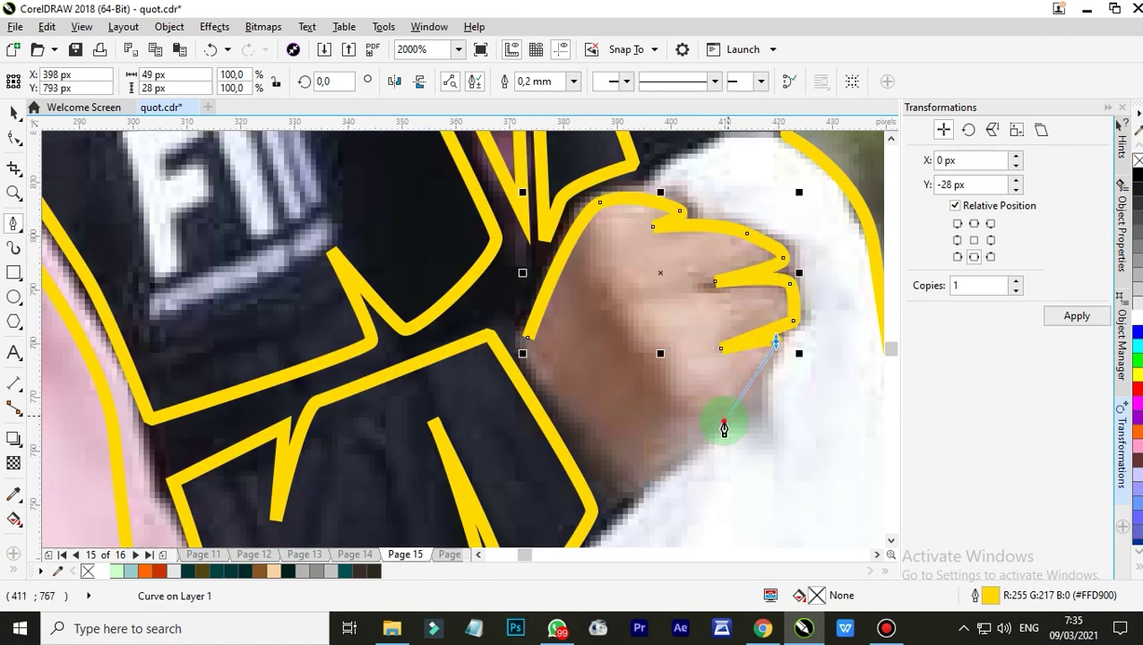
click(607, 485)
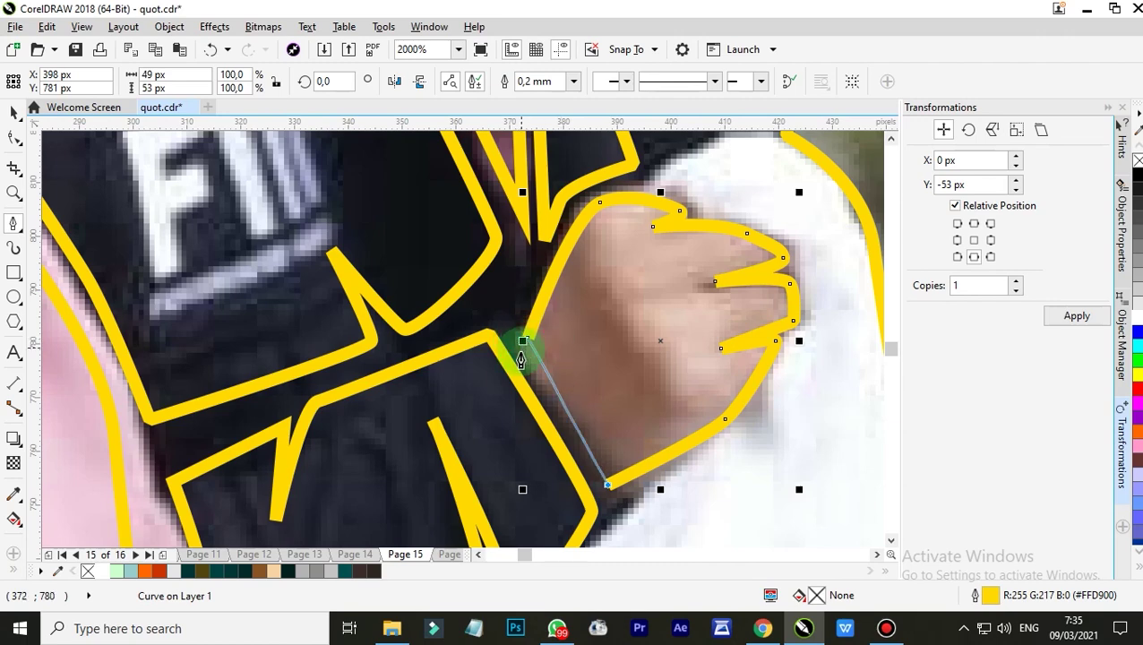
scroll(526, 347, up, 2)
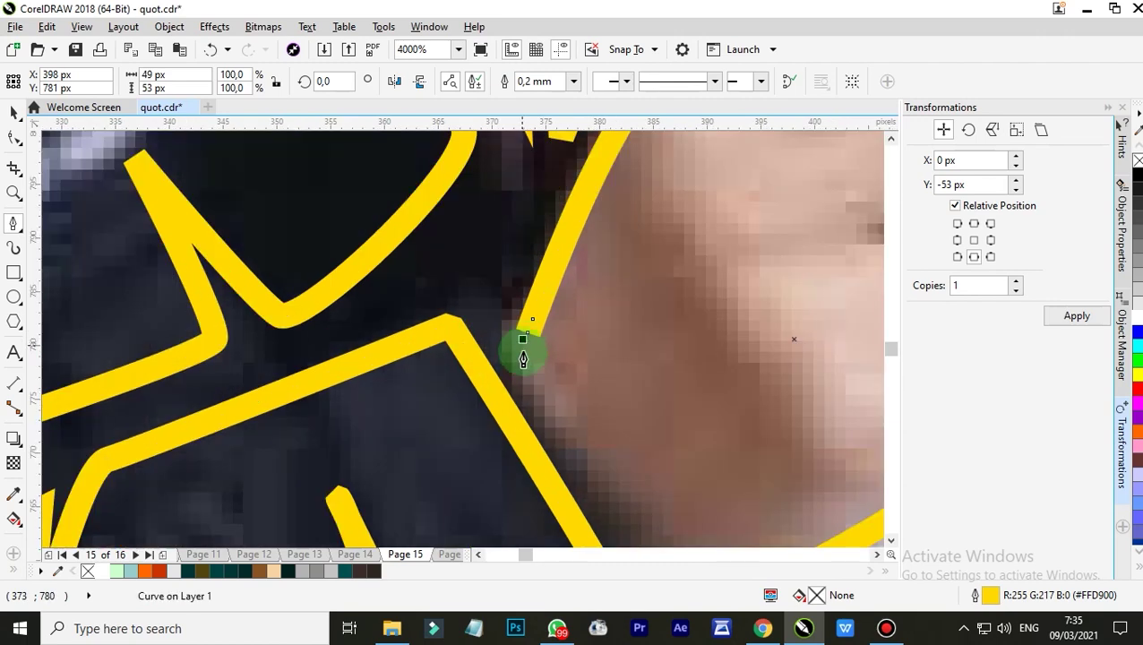
click(527, 345)
Step: Start the white bag's outline, tracing the outer curve of its handle above the hand
scroll(584, 320, down, 3)
scroll(633, 291, up, 2)
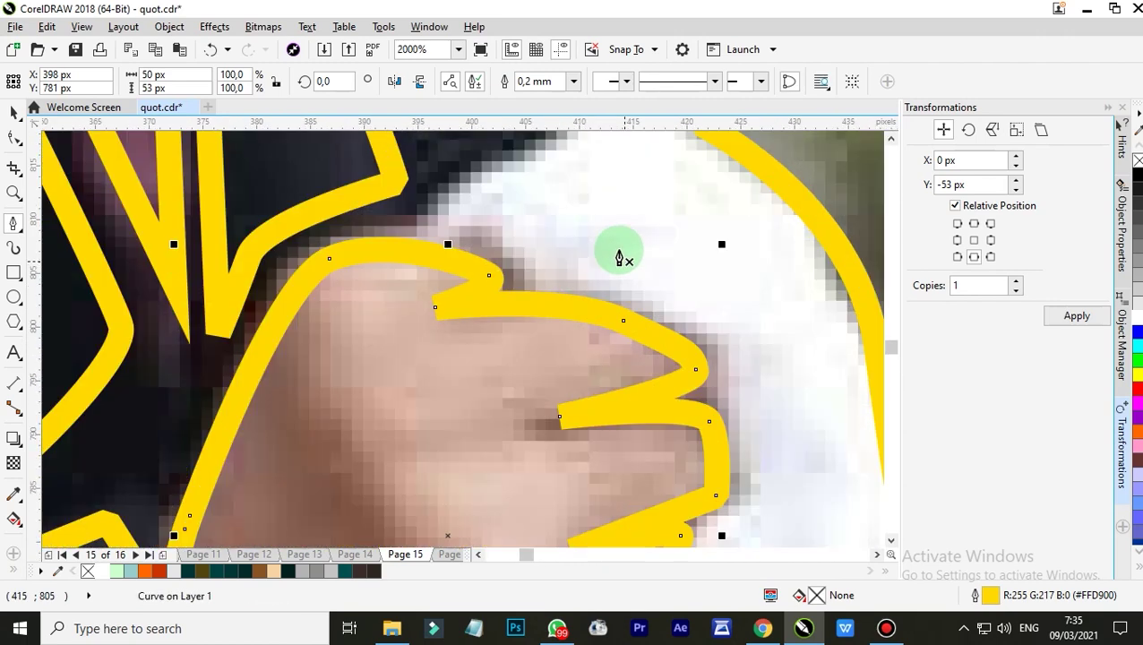
scroll(620, 255, down, 1)
scroll(592, 235, up, 1)
click(549, 243)
drag(627, 206, 656, 212)
mouse_move(721, 268)
mouse_down()
mouse_move(741, 316)
mouse_move(683, 326)
mouse_move(712, 325)
mouse_move(682, 338)
mouse_up()
Step: Trace the bag's neck fold and its long outer edge along the brown veil, about 150 by 187 px
scroll(669, 226, down, 2)
scroll(671, 259, up, 1)
scroll(709, 323, down, 3)
scroll(663, 308, up, 2)
click(676, 357)
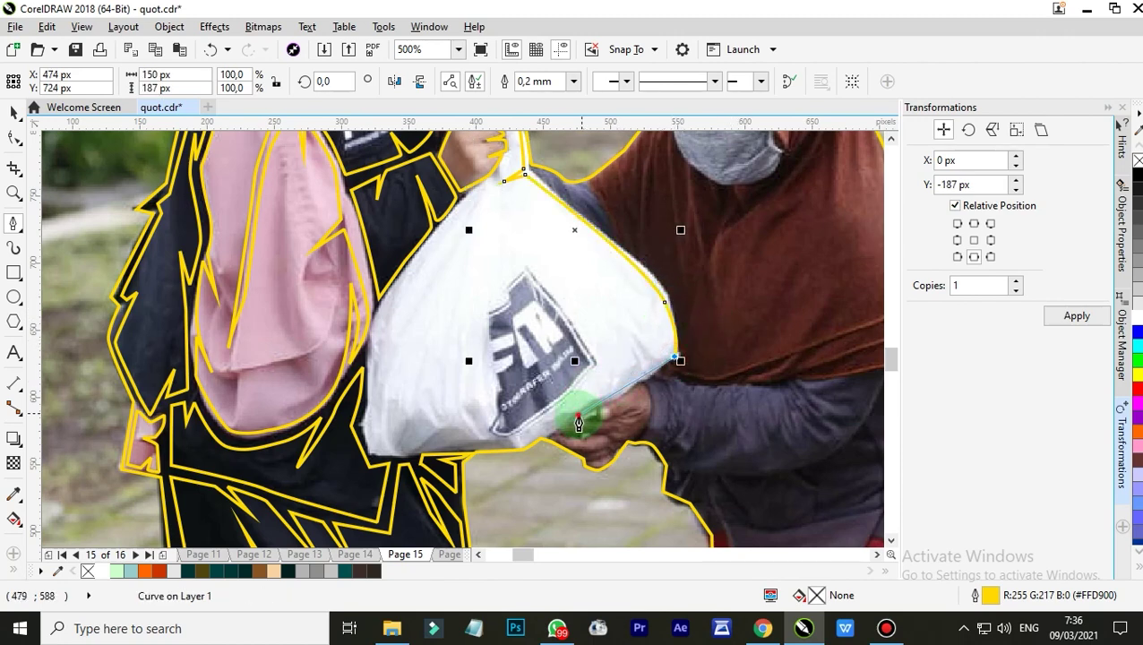
Step: Trace the bag's underside above the receiving hand toward its rear corner, adding a pointed fold notch
scroll(533, 427, down, 1)
scroll(503, 434, up, 3)
click(544, 401)
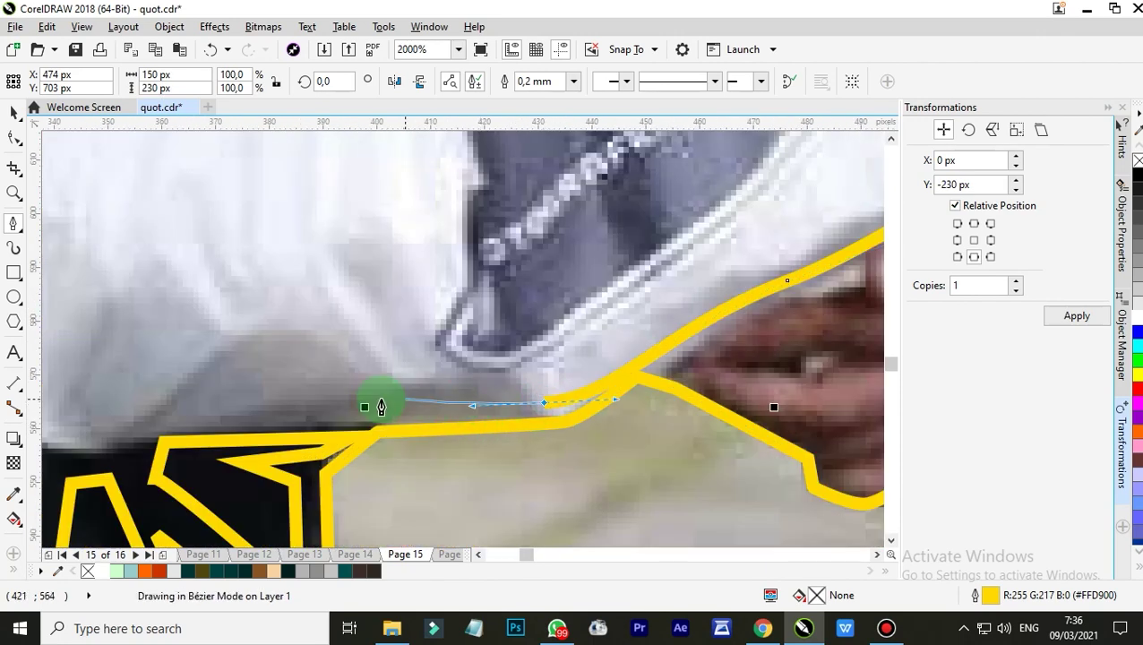
drag(342, 397, 213, 410)
click(105, 426)
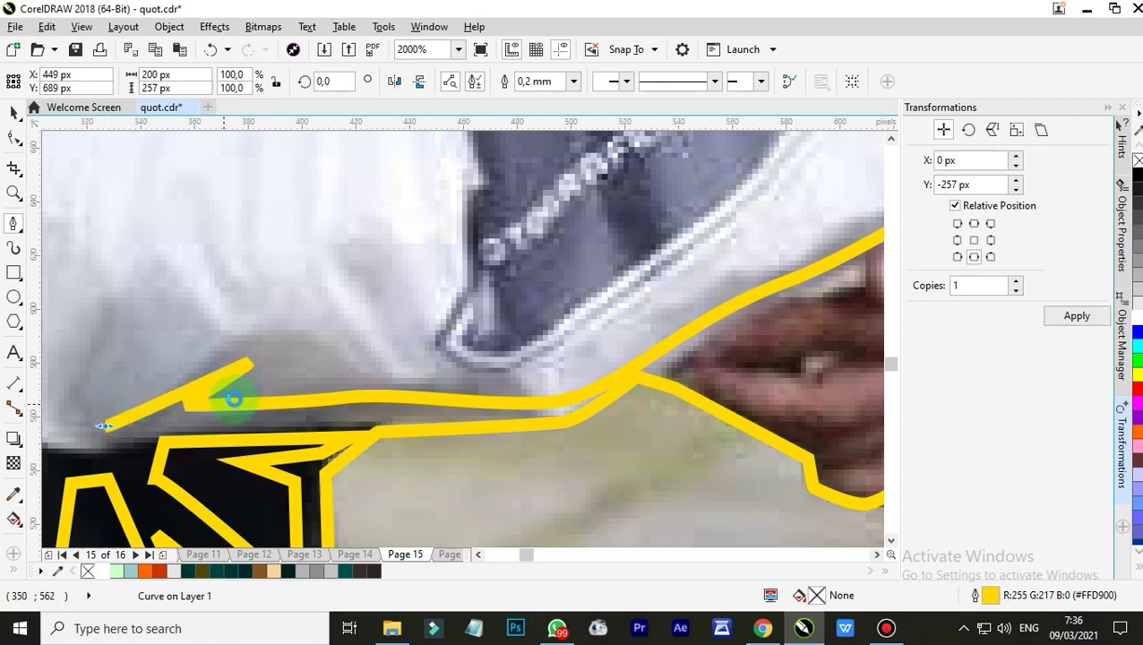
Step: Trace the bag's lower rear corner and its rear edge upward beside the black garment and pink cloth
scroll(236, 403, down, 3)
scroll(170, 410, up, 3)
click(190, 436)
drag(141, 326, 186, 331)
scroll(186, 338, down, 3)
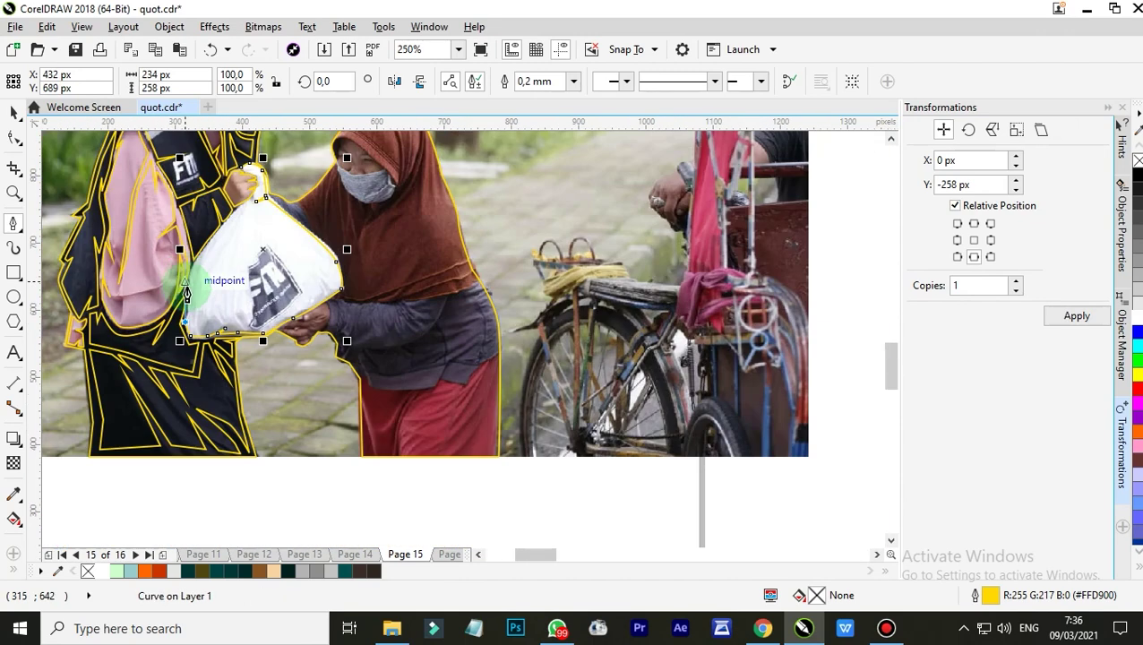
scroll(192, 276, up, 3)
click(197, 481)
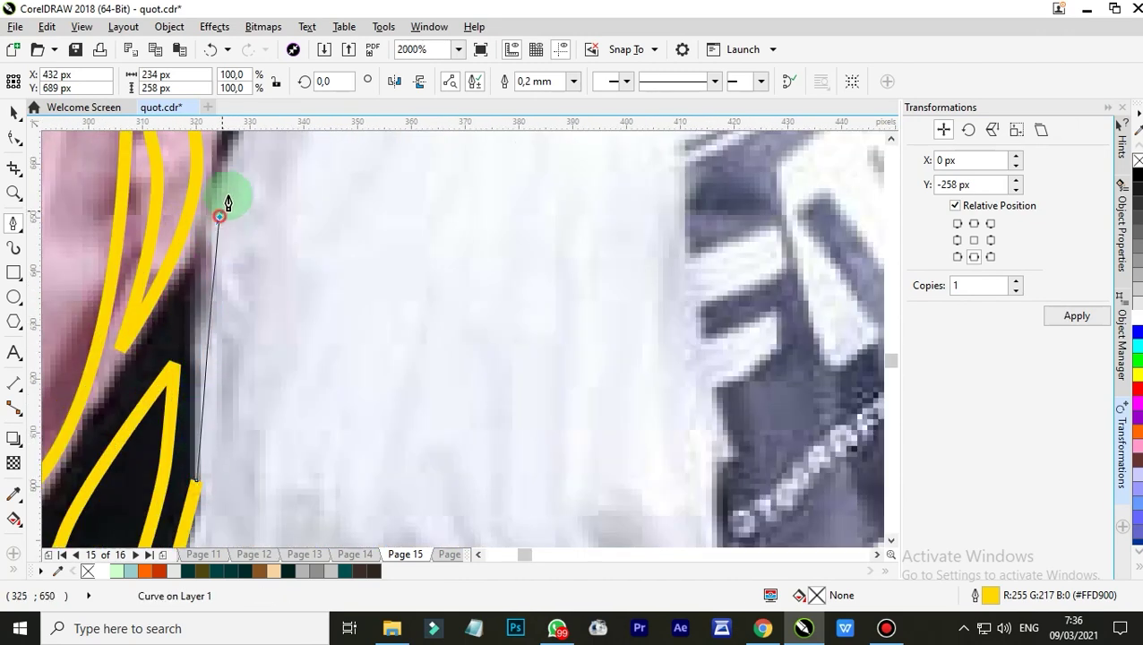
click(221, 216)
Step: Continue the bag's rear edge up along the black sleeve to the hand holding the handle
scroll(234, 204, down, 2)
click(273, 166)
scroll(277, 179, down, 2)
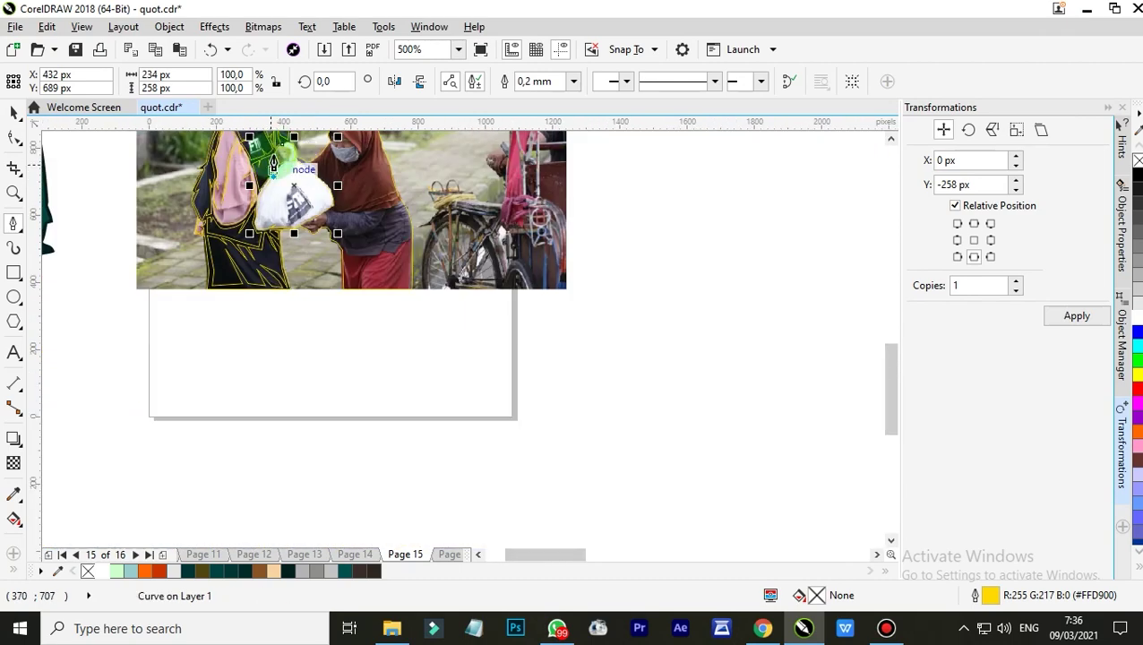
scroll(286, 186, up, 4)
drag(309, 242, 322, 232)
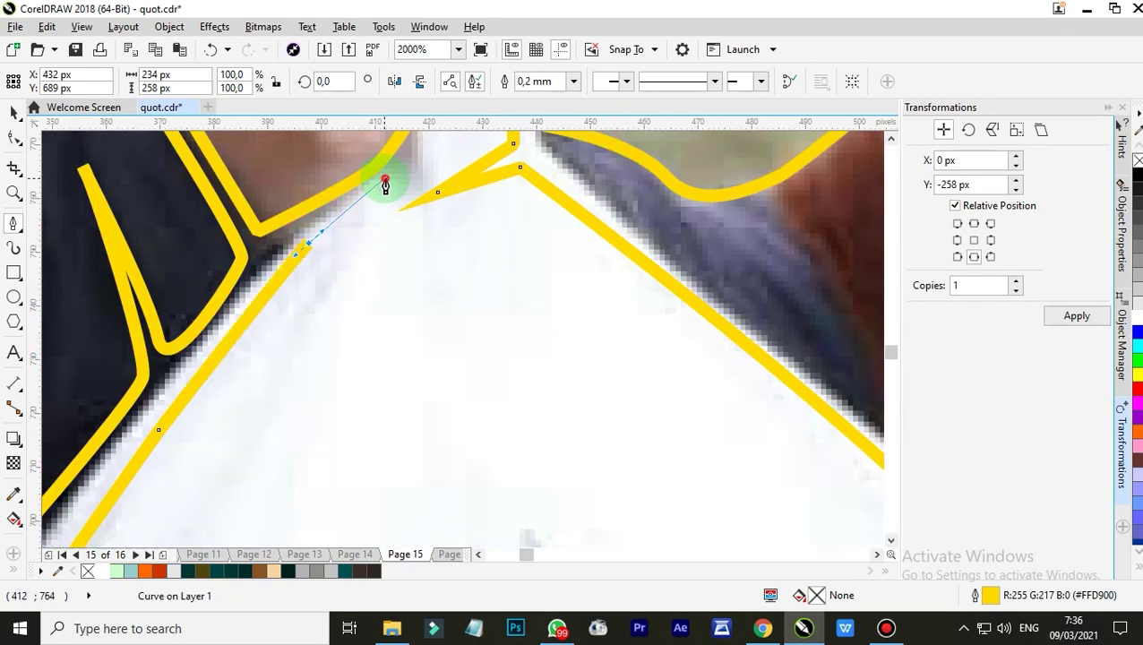
scroll(400, 170, down, 3)
scroll(408, 165, up, 3)
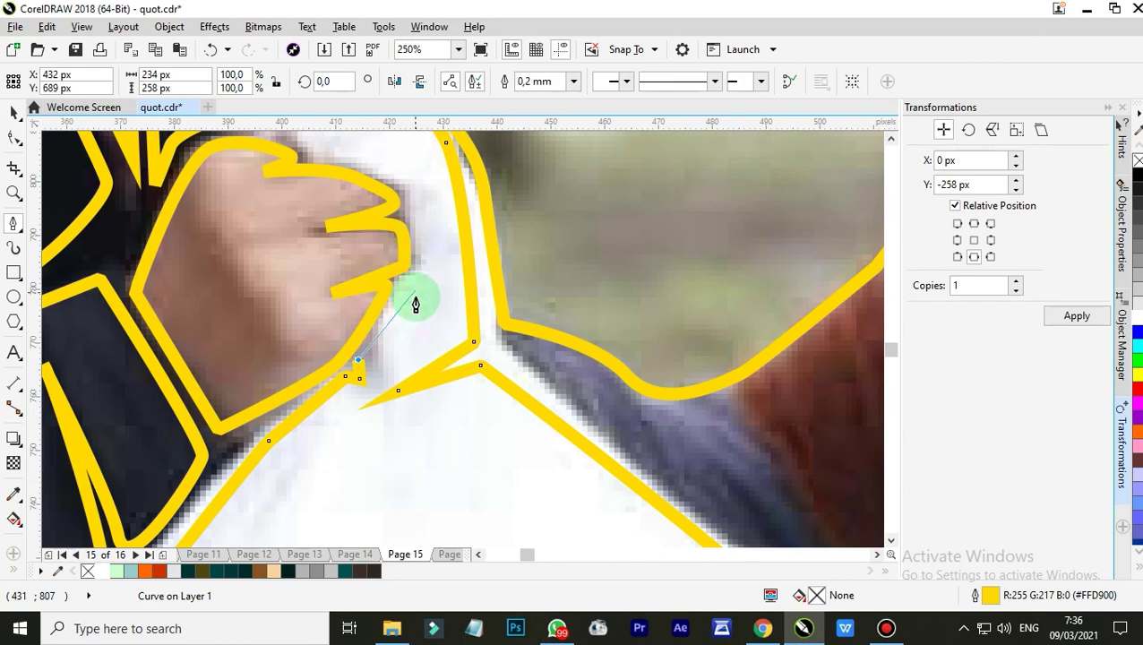
Step: Trace the inner edge of the bag's handle around the fingers, closing the bag shape at about 234 by 258 px
drag(434, 220, 433, 218)
drag(416, 182, 407, 163)
scroll(403, 161, down, 2)
scroll(387, 152, up, 3)
drag(385, 229, 341, 230)
Step: Trace the small grey sleeve area between the bag's upper edge and the brown veil, about 46 by 40 px
scroll(277, 206, down, 3)
scroll(301, 224, up, 2)
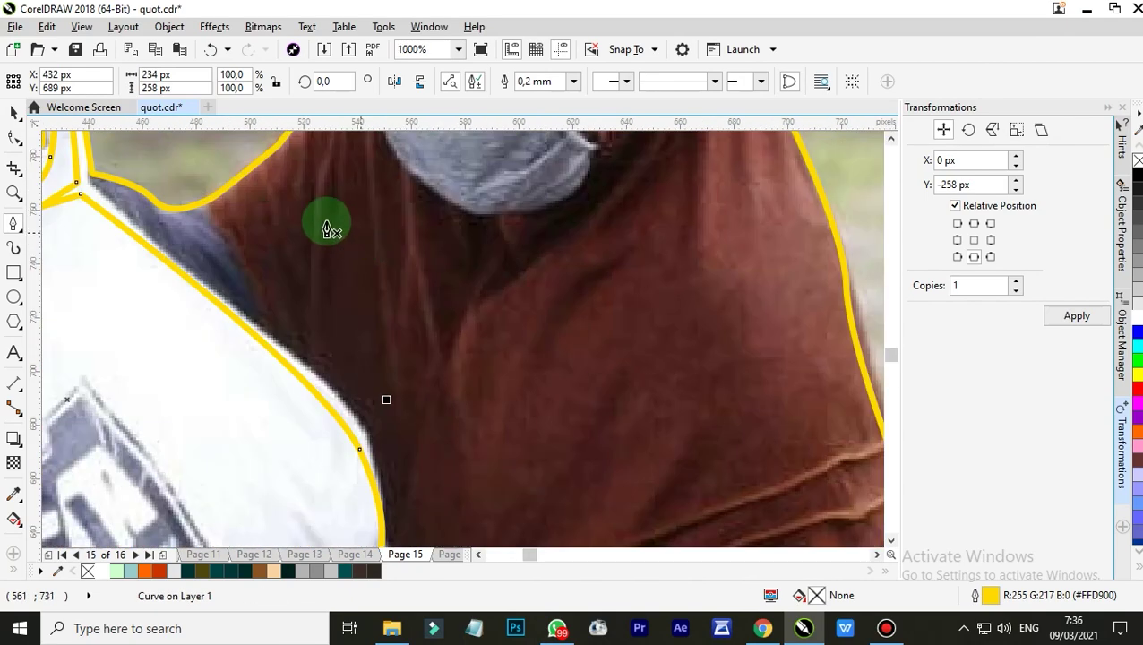
scroll(161, 221, up, 2)
click(205, 215)
click(246, 305)
click(80, 182)
Step: Start the receiving woman's grey sleeve, tracing the cuff beside her hand and a pointed fold notch, about 40 px tall
scroll(148, 247, down, 3)
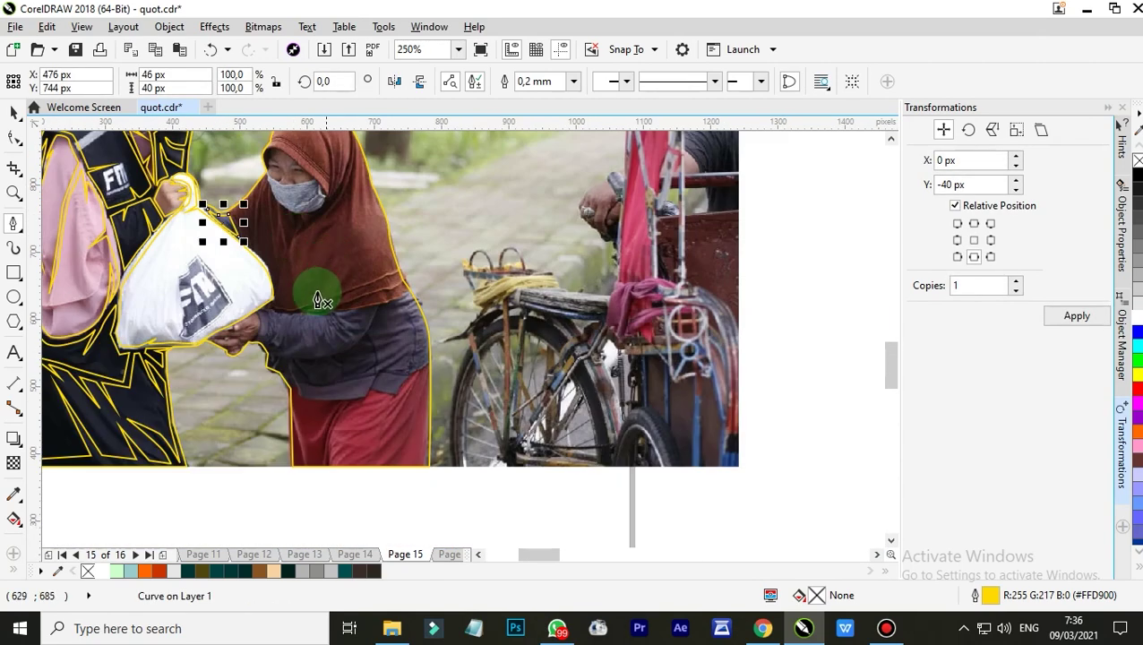
scroll(326, 272, up, 2)
click(101, 368)
drag(106, 445, 151, 482)
click(95, 465)
scroll(102, 465, up, 1)
click(121, 487)
click(139, 428)
click(158, 337)
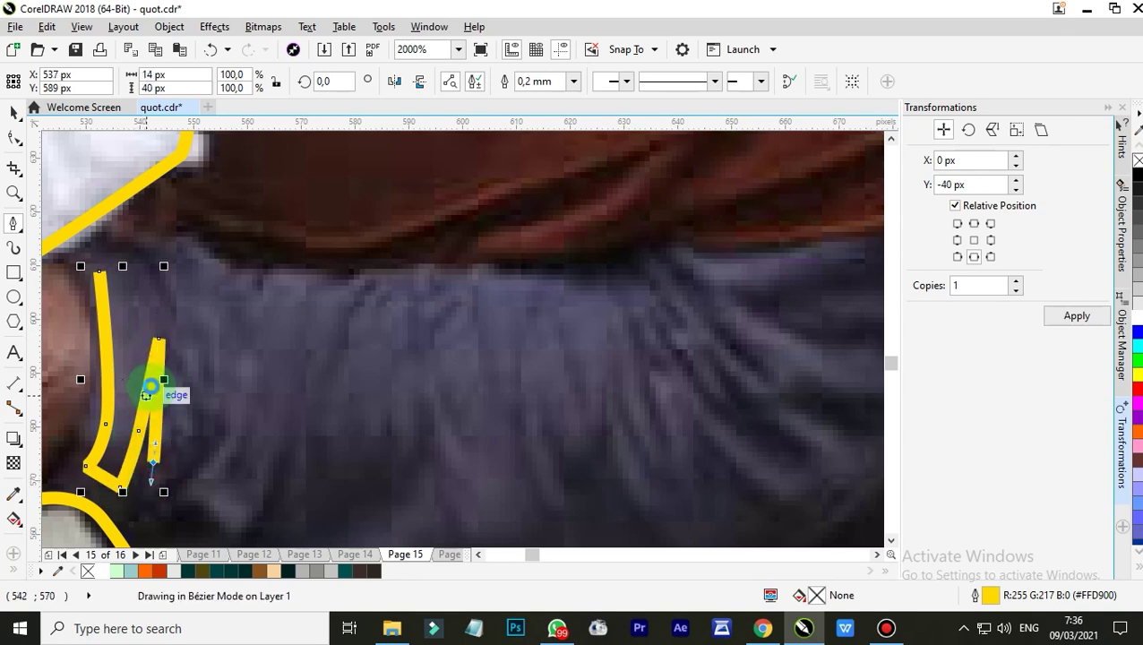
Step: Trace the grey sleeve's lower edge with a pointed fold notch and around the elbow to its upper corner, about 175 px wide
scroll(149, 383, down, 3)
scroll(148, 399, up, 2)
click(179, 404)
click(304, 406)
click(336, 352)
click(326, 402)
click(471, 380)
click(532, 322)
click(596, 223)
Step: Trace the grey sleeve's upper edge with pointed fold notches back to the cuff, closing the shape at about 175 by 68 px
double_click(425, 241)
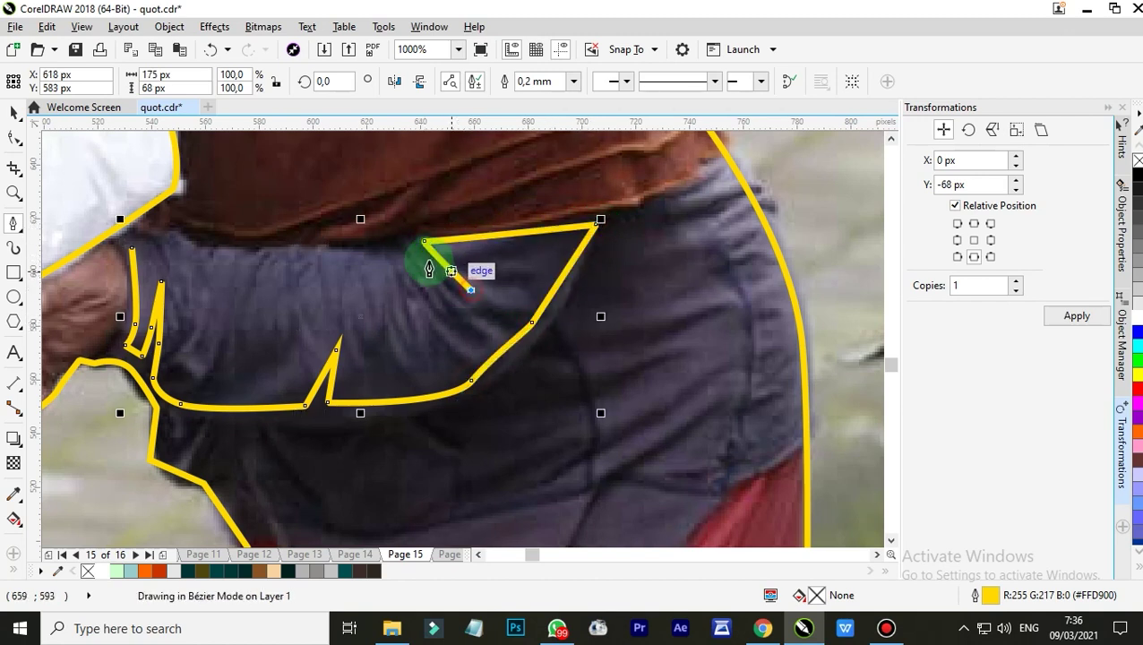
click(367, 251)
click(337, 249)
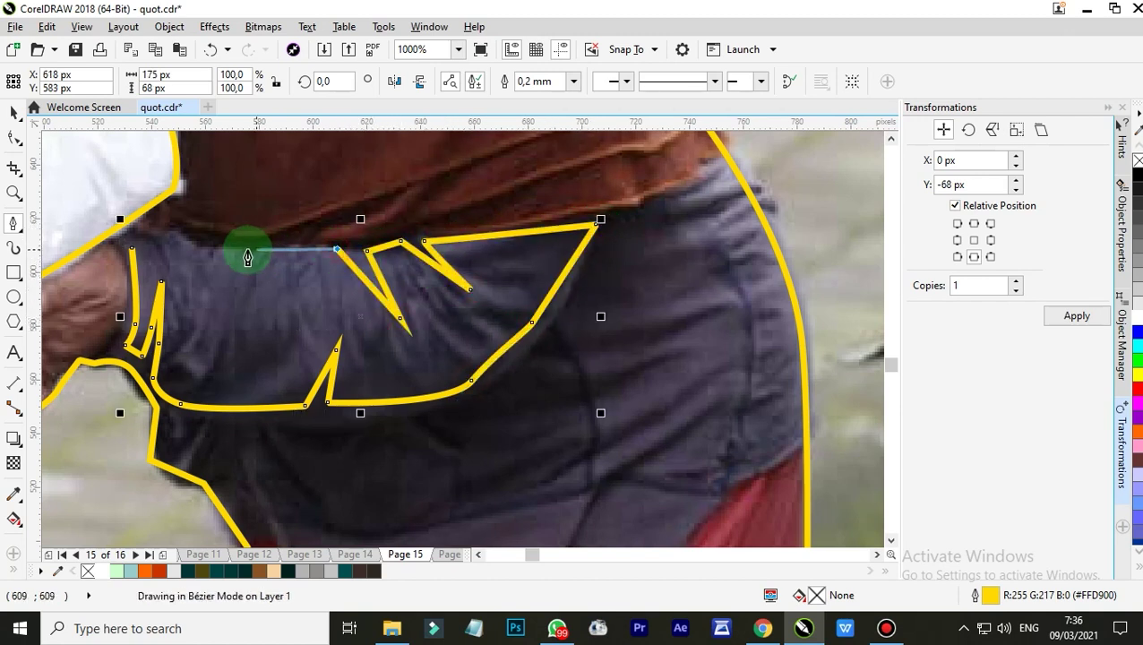
drag(234, 249, 201, 242)
click(165, 234)
scroll(163, 243, up, 1)
click(156, 268)
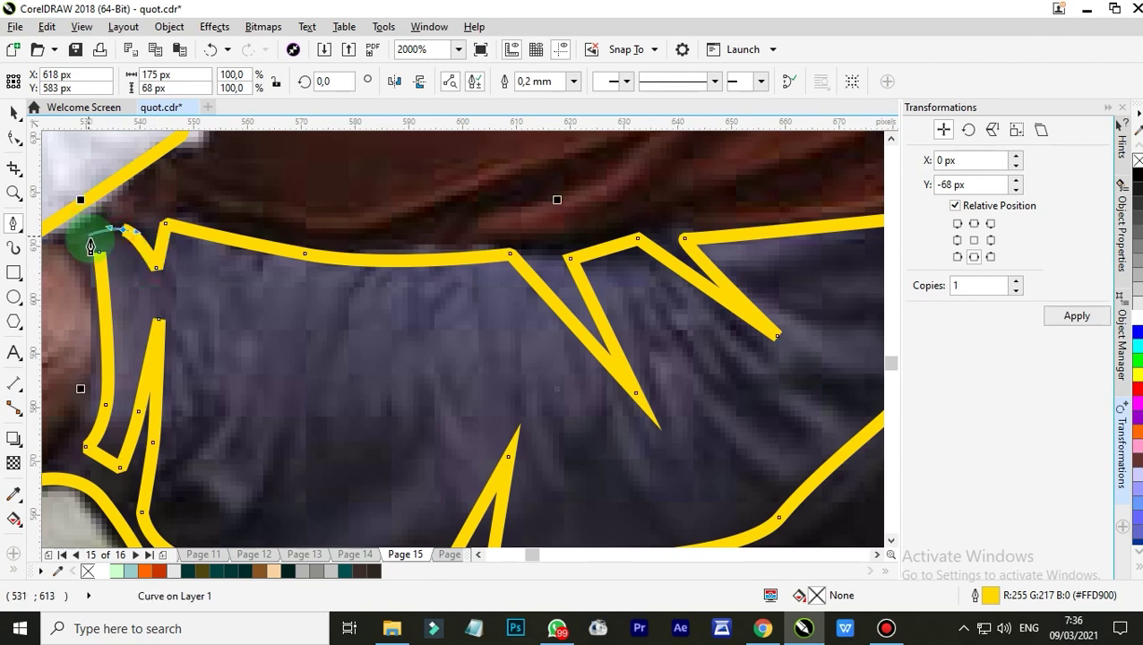
double_click(152, 281)
scroll(214, 283, down, 2)
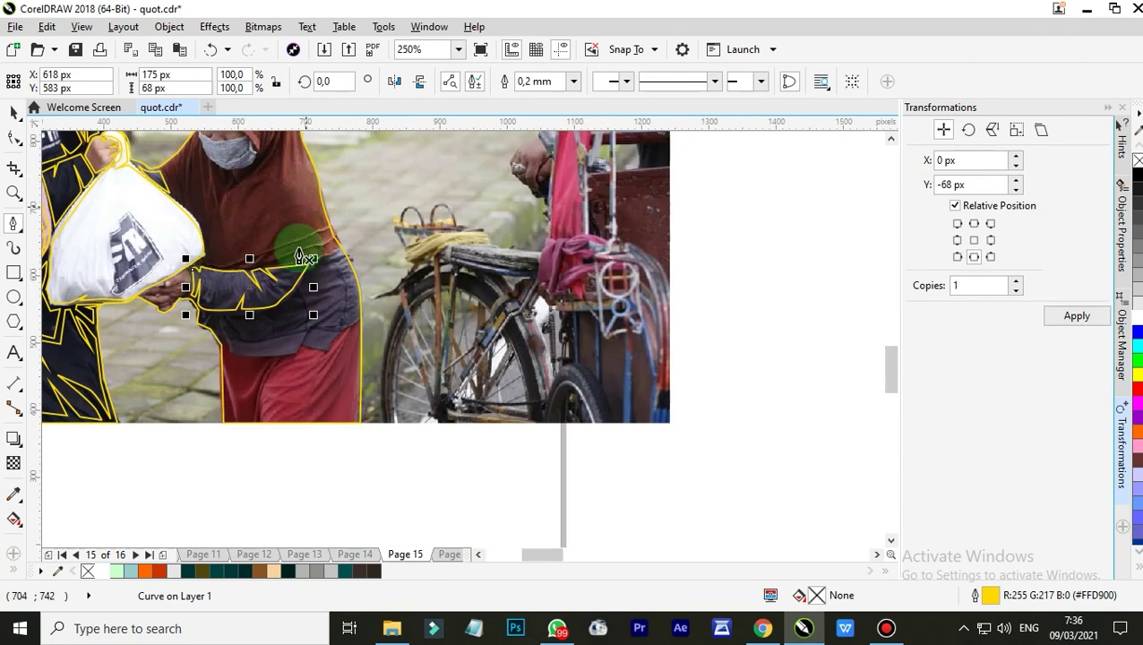
Step: Start the grey shirt shape below the sleeve, tracing its front edge with narrow pointed fold notches
scroll(304, 258, up, 2)
scroll(150, 281, up, 1)
click(138, 267)
click(122, 311)
click(147, 338)
click(181, 270)
click(167, 345)
drag(257, 412, 283, 333)
click(294, 494)
click(283, 329)
drag(329, 484, 332, 493)
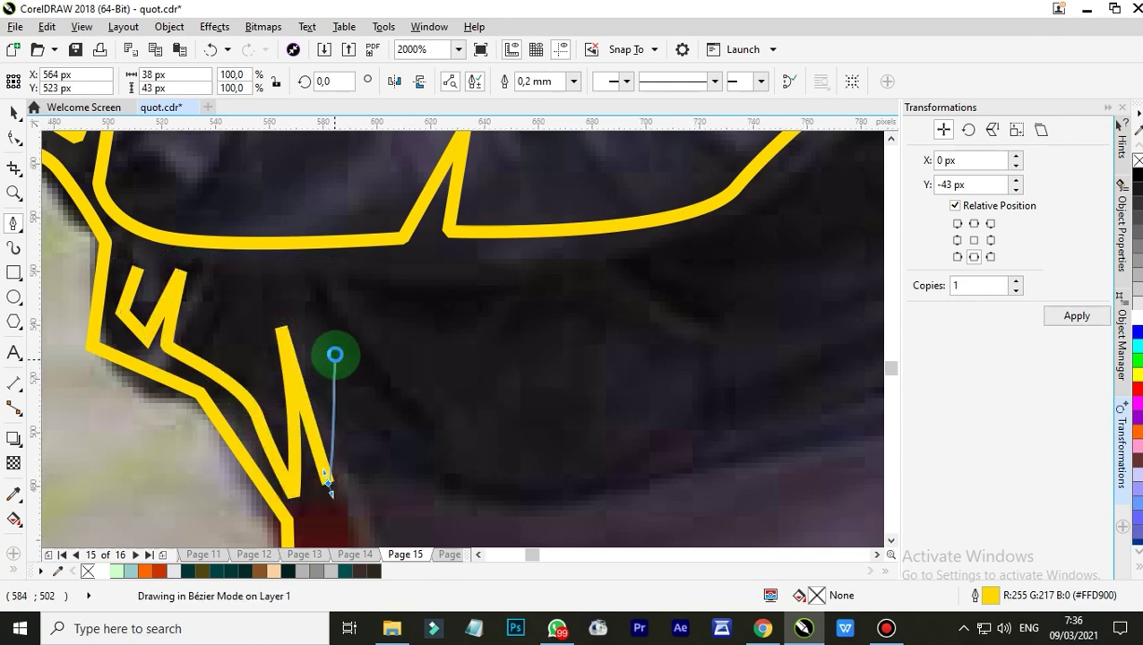
Step: Trace the grey shirt's lower hem above the red skirt, with one pointed fold notch, to the back corner
scroll(334, 355, down, 3)
scroll(333, 394, up, 2)
click(347, 325)
click(570, 327)
click(616, 318)
click(649, 240)
click(640, 290)
click(713, 304)
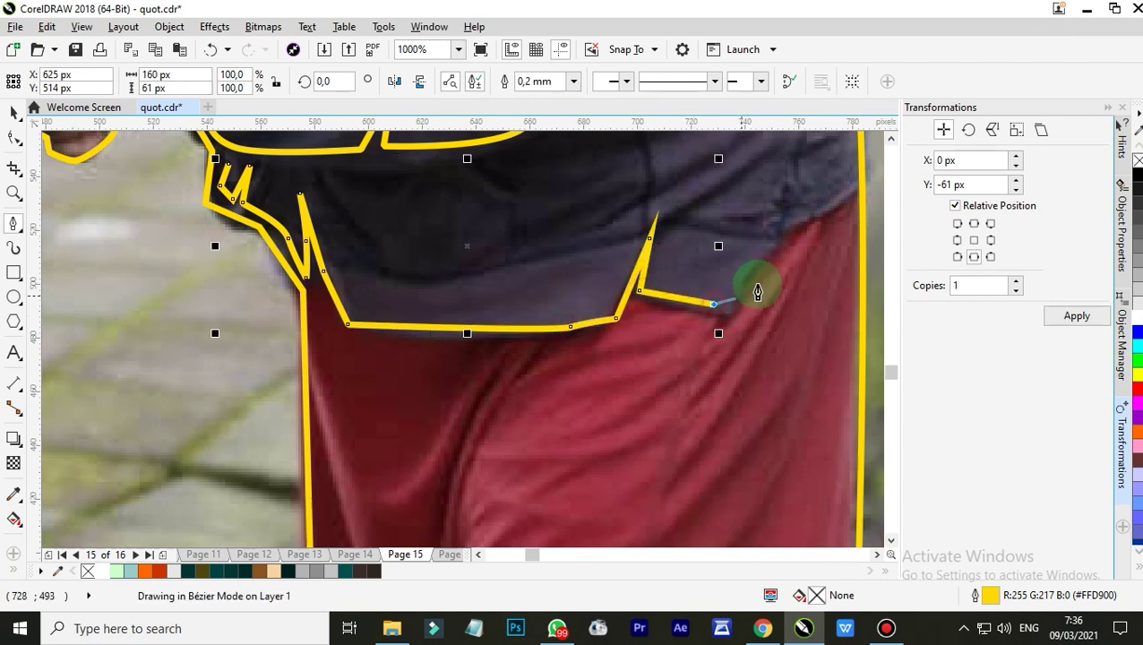
click(786, 229)
scroll(775, 226, down, 3)
scroll(733, 204, up, 3)
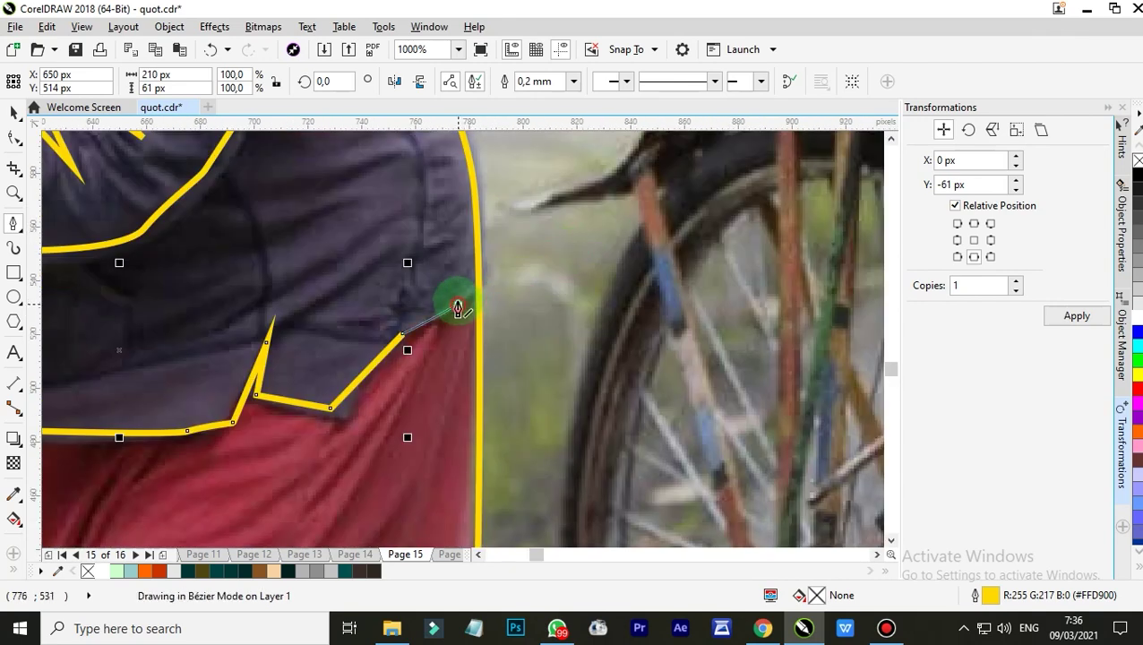
click(457, 310)
Step: Trace the grey shirt's back edge up to the brown veil and a pointed fold notch beside the elbow
scroll(461, 225, down, 3)
scroll(446, 341, up, 4)
drag(385, 224, 376, 211)
click(331, 159)
click(150, 236)
click(287, 293)
click(136, 253)
scroll(270, 258, down, 1)
scroll(273, 266, down, 3)
scroll(240, 293, up, 3)
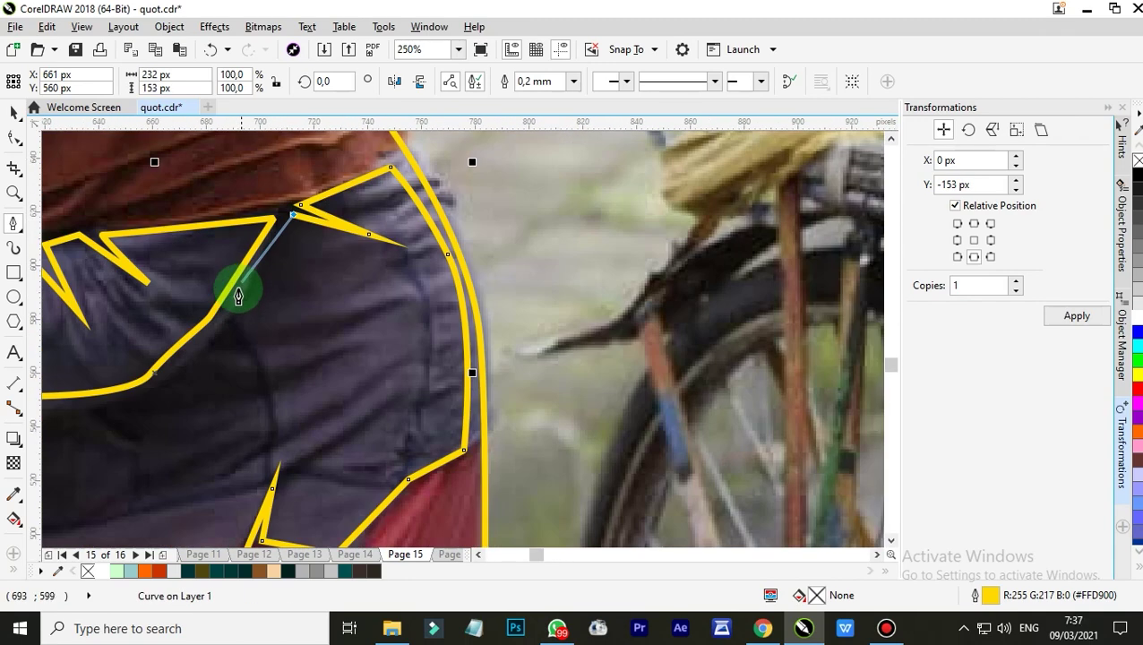
Step: Trace the shirt's upper edge under the sleeve with pointed fold notches, closing the shape at about 232 by 153 px
click(261, 403)
scroll(226, 332, down, 3)
scroll(260, 338, up, 5)
click(253, 428)
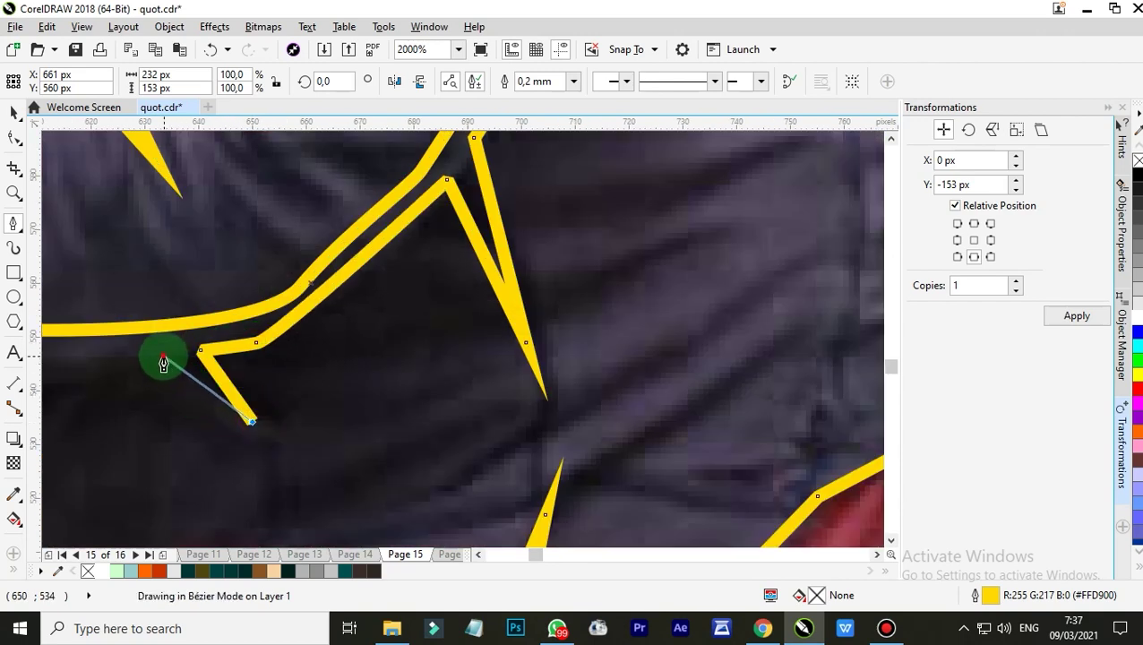
scroll(243, 365, down, 3)
scroll(225, 382, up, 2)
click(264, 401)
click(310, 466)
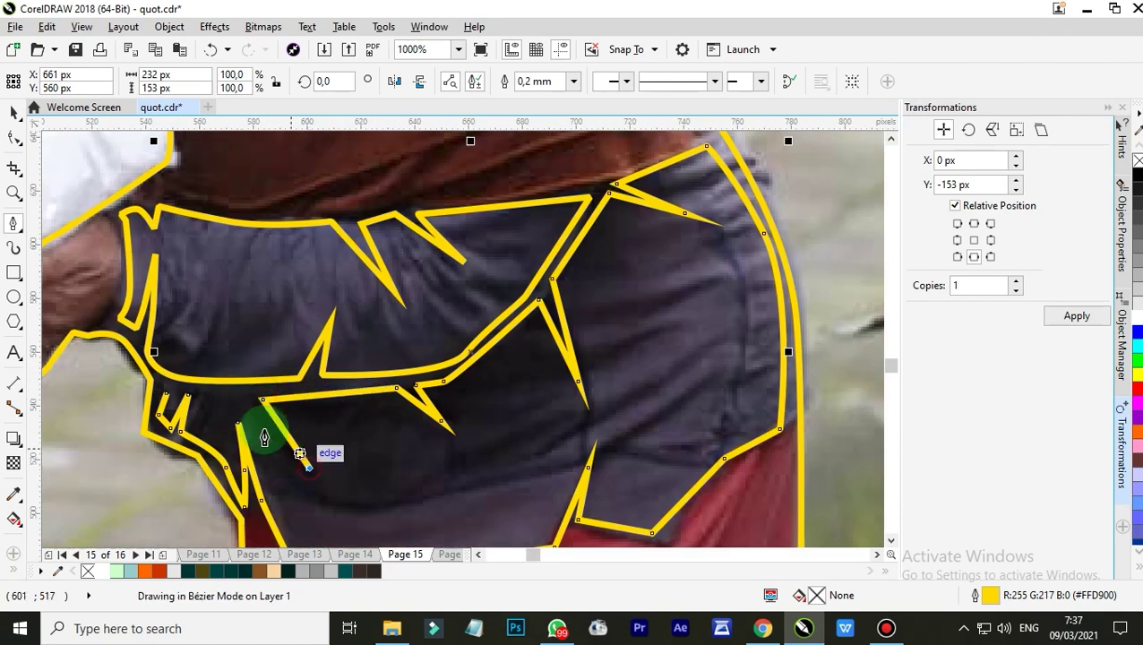
scroll(249, 410, up, 1)
drag(244, 386, 213, 367)
click(130, 362)
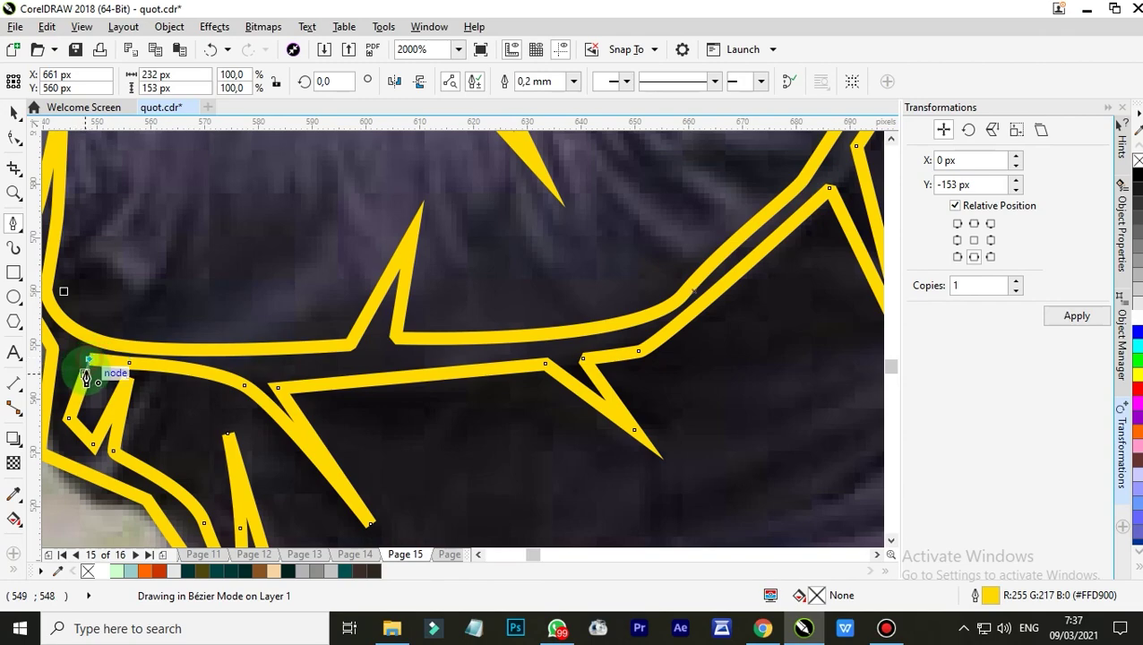
click(531, 383)
Step: Start the brown veil shape, tracing the crown and a pointed fold at the back of the head, about 120 by 112 px
scroll(573, 322, down, 5)
scroll(524, 208, up, 3)
scroll(524, 208, down, 3)
scroll(537, 233, up, 3)
scroll(548, 247, down, 3)
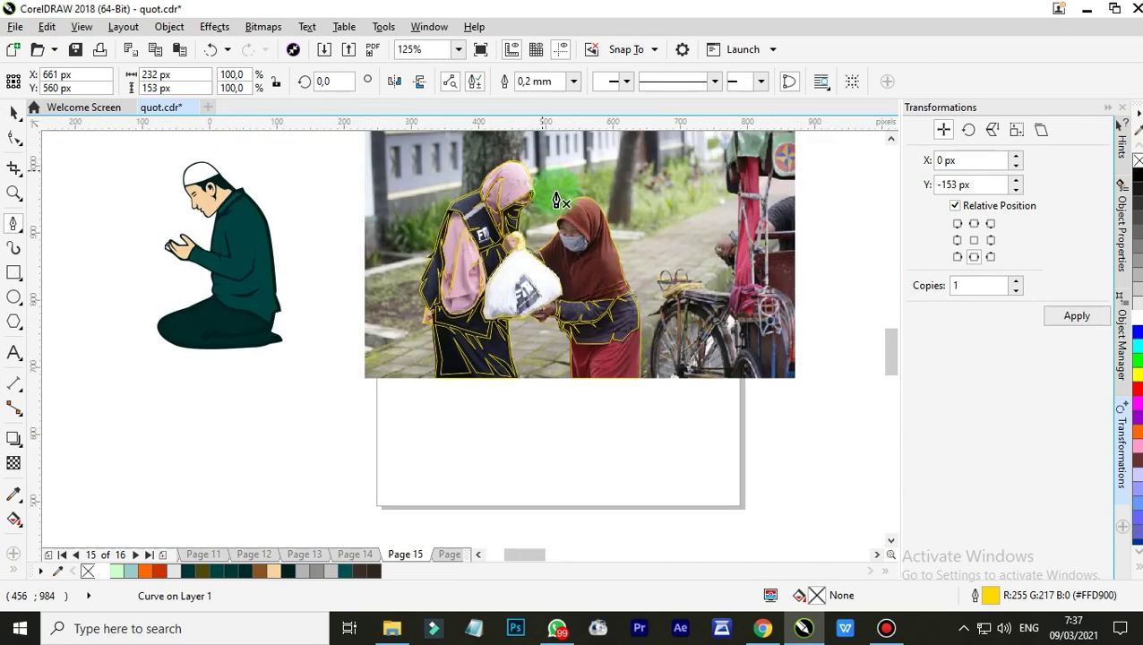
scroll(609, 304, up, 4)
click(563, 296)
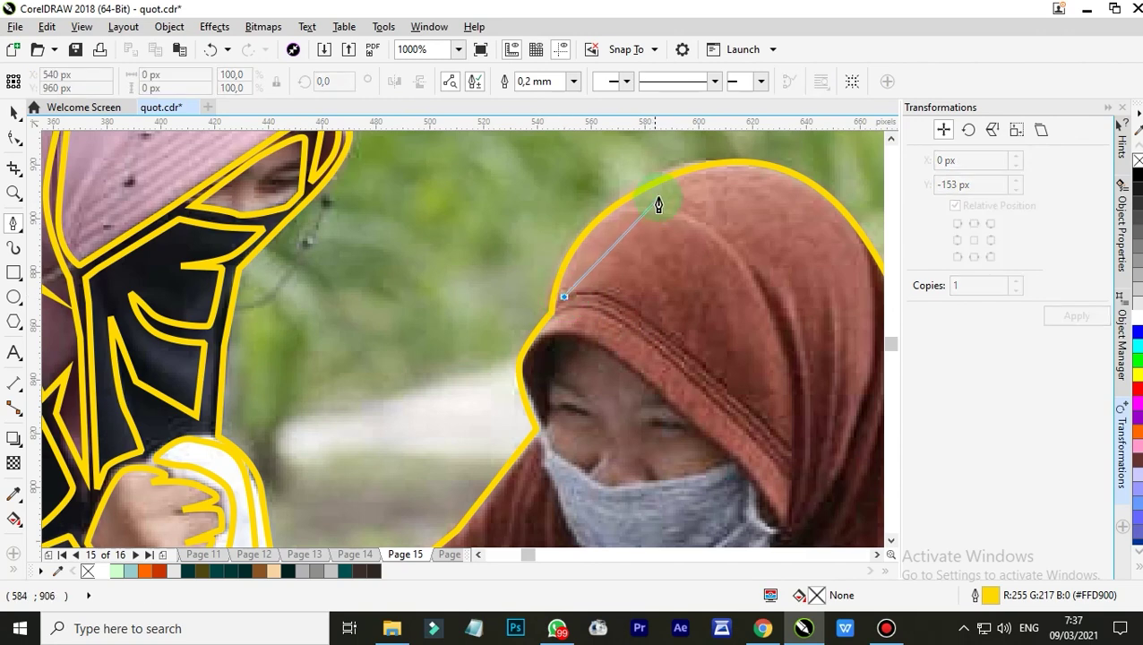
drag(733, 169, 733, 169)
drag(815, 204, 842, 230)
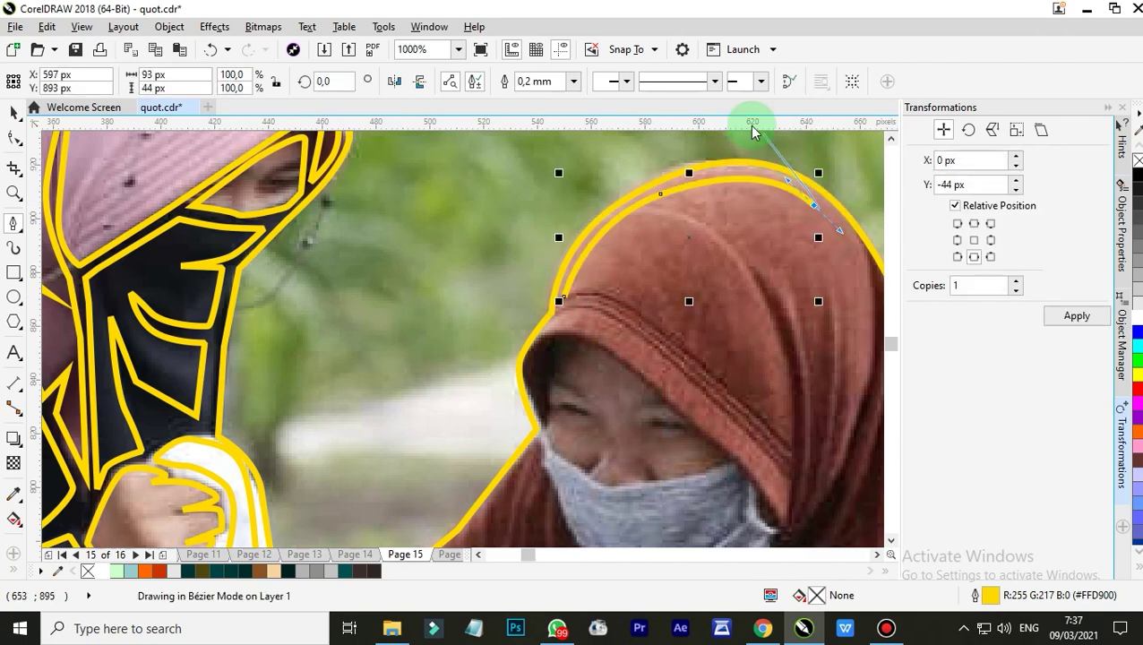
scroll(793, 187, up, 1)
scroll(819, 234, down, 2)
scroll(842, 268, up, 1)
click(817, 437)
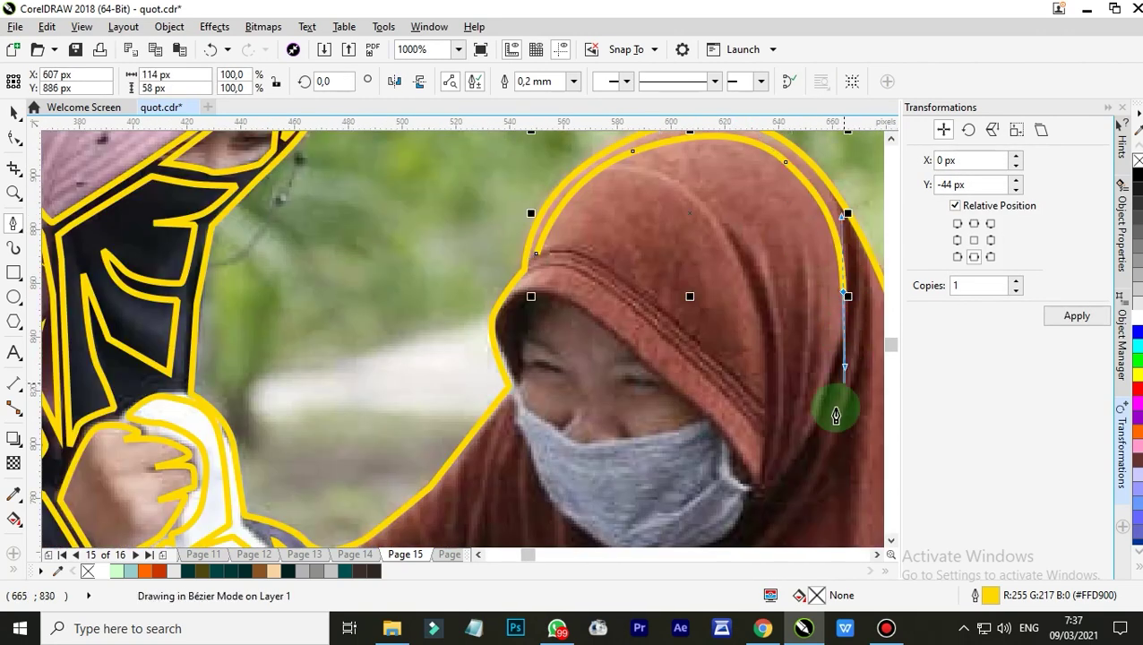
click(811, 222)
scroll(813, 224, down, 1)
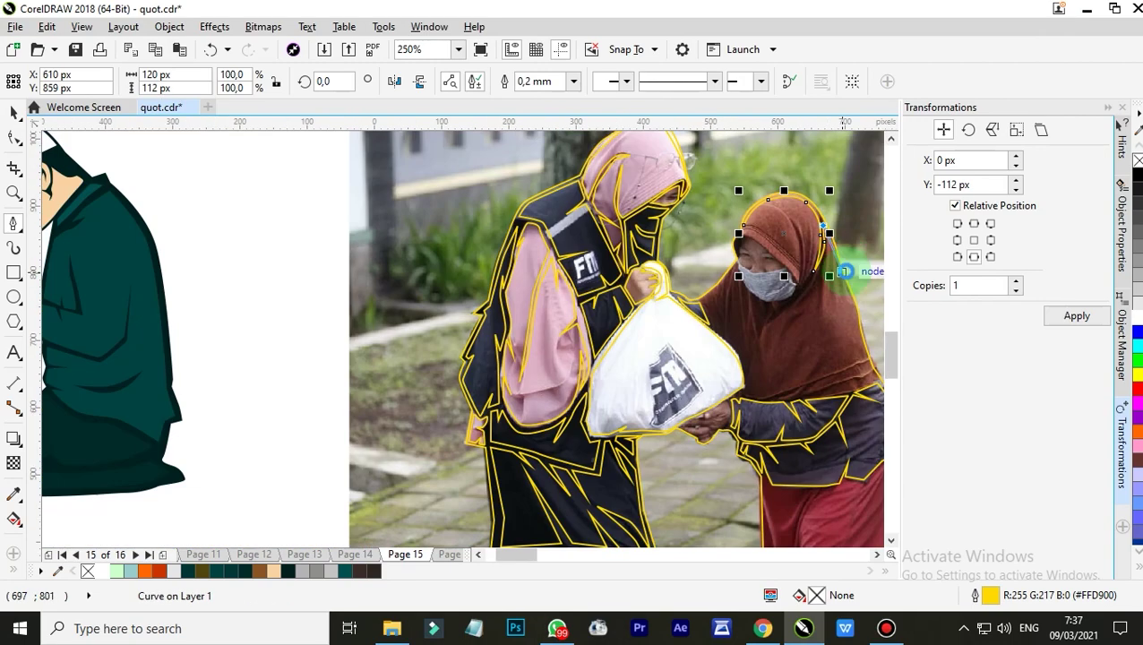
Step: Continue the brown veil outline down the woman's back to about 205 px tall
scroll(816, 300, up, 1)
click(817, 300)
scroll(788, 323, down, 1)
scroll(815, 385, up, 1)
click(816, 381)
scroll(831, 472, down, 1)
scroll(839, 365, up, 1)
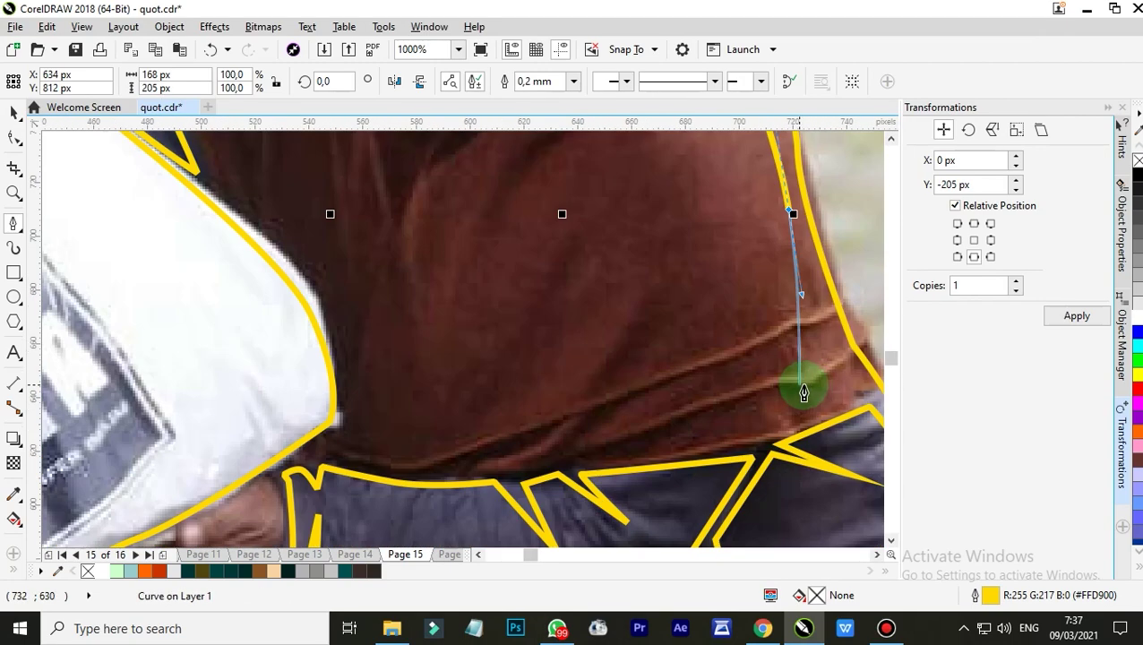
Step: Trace the brown veil's lower hem with a long pointed fold notch, extending the outline to about 196 by 296 px
click(863, 387)
drag(771, 417, 722, 427)
click(580, 446)
click(835, 375)
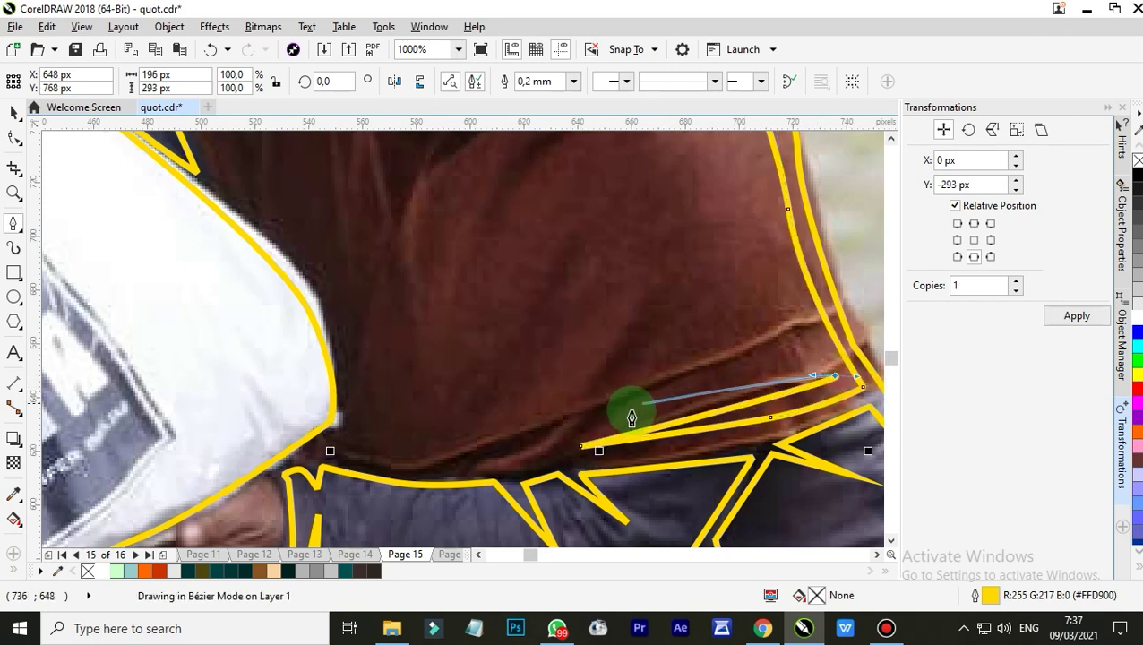
drag(598, 418, 555, 432)
drag(425, 453, 410, 454)
Step: Add a pointed notch at the veil's front lower corner and trace the veil edge up along the white bag
click(370, 280)
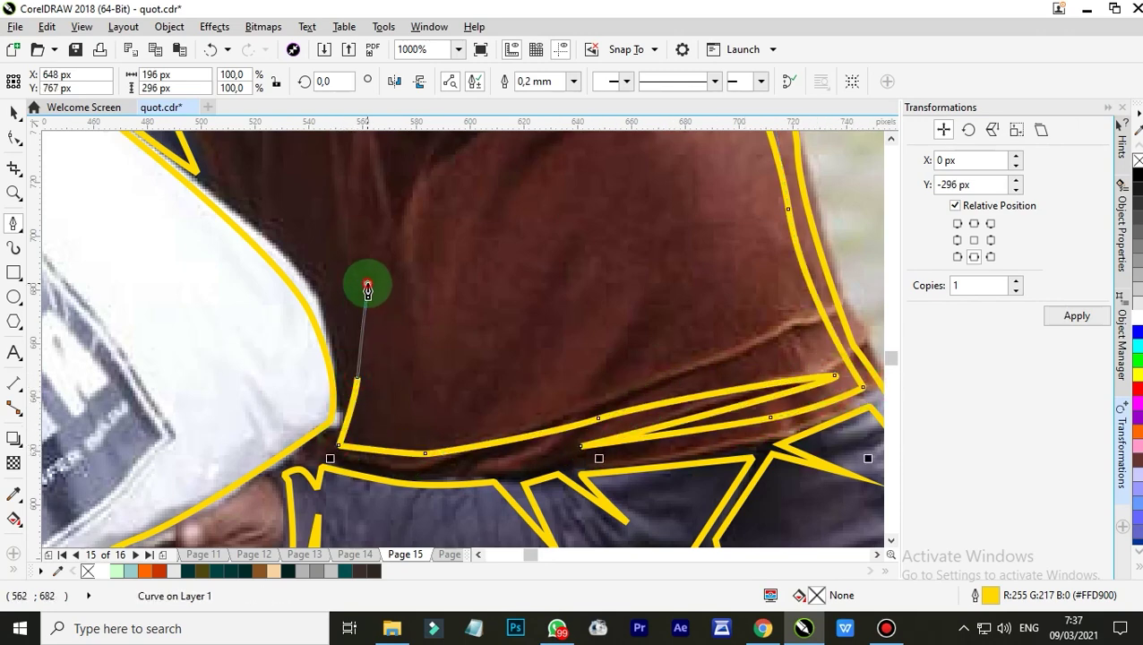
scroll(344, 377, down, 1)
scroll(324, 273, up, 1)
drag(341, 353, 281, 280)
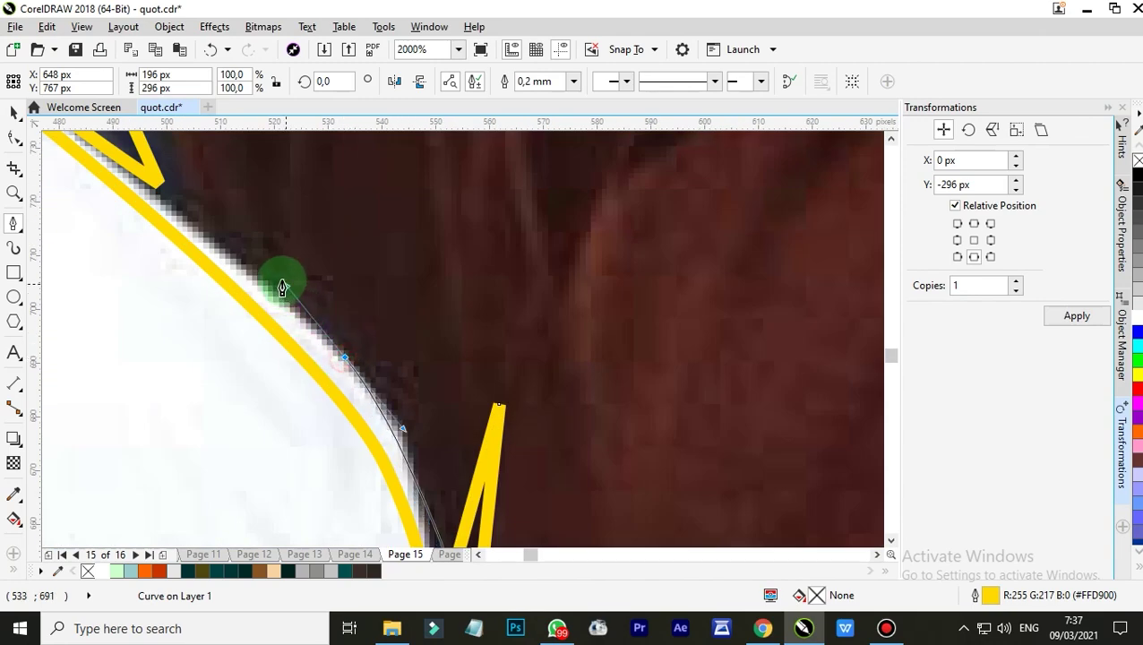
click(181, 213)
scroll(186, 214, down, 3)
scroll(195, 230, up, 4)
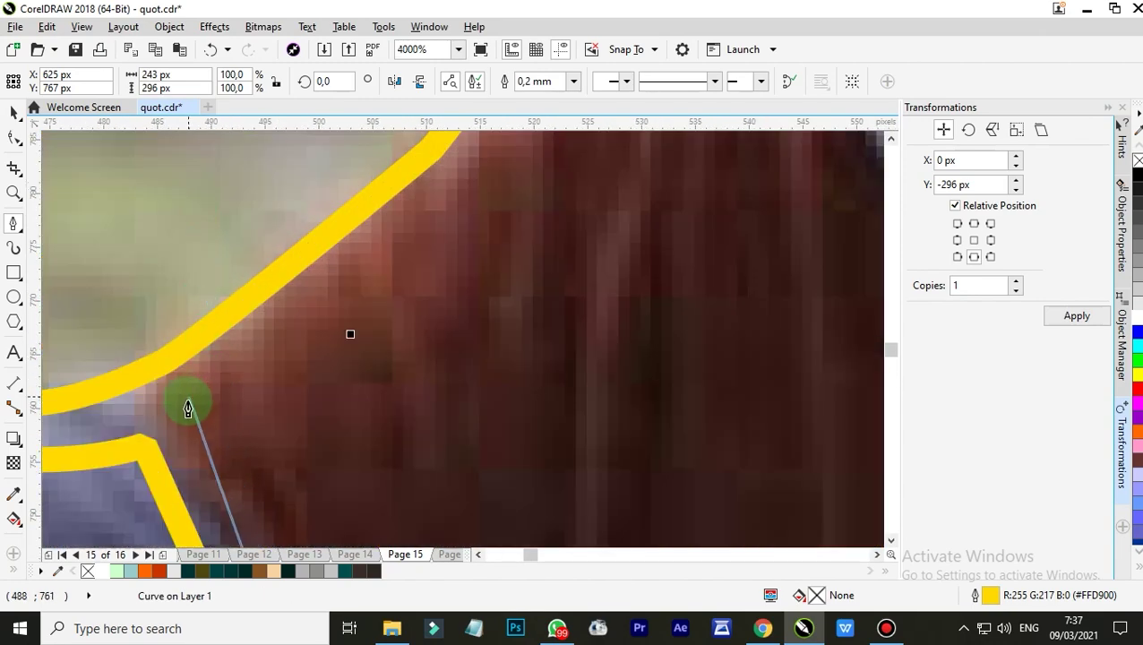
Step: Trace the veil's shoulder edge above the bag and a long narrow fold notch, widening the outline to about 258 px
click(198, 449)
drag(189, 401, 230, 392)
scroll(292, 343, down, 2)
scroll(335, 282, up, 2)
drag(372, 344, 410, 305)
click(463, 230)
click(437, 389)
scroll(439, 362, down, 3)
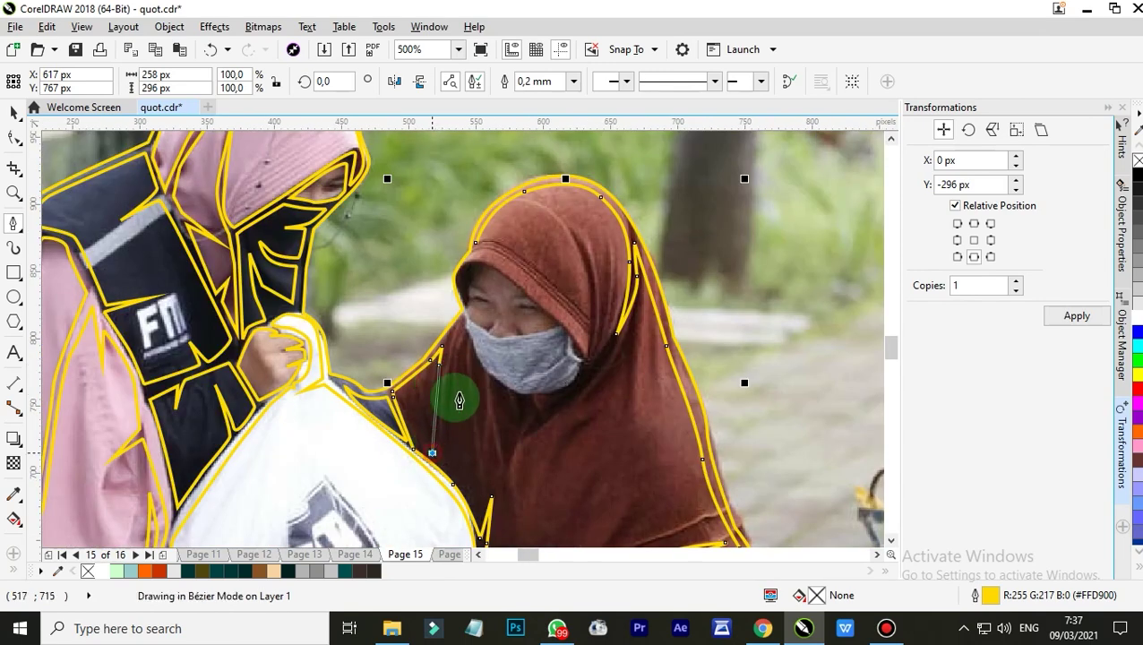
Step: Trace the veil's edge from the cheek down under the face mask with three pointed fold notches
scroll(454, 340, up, 1)
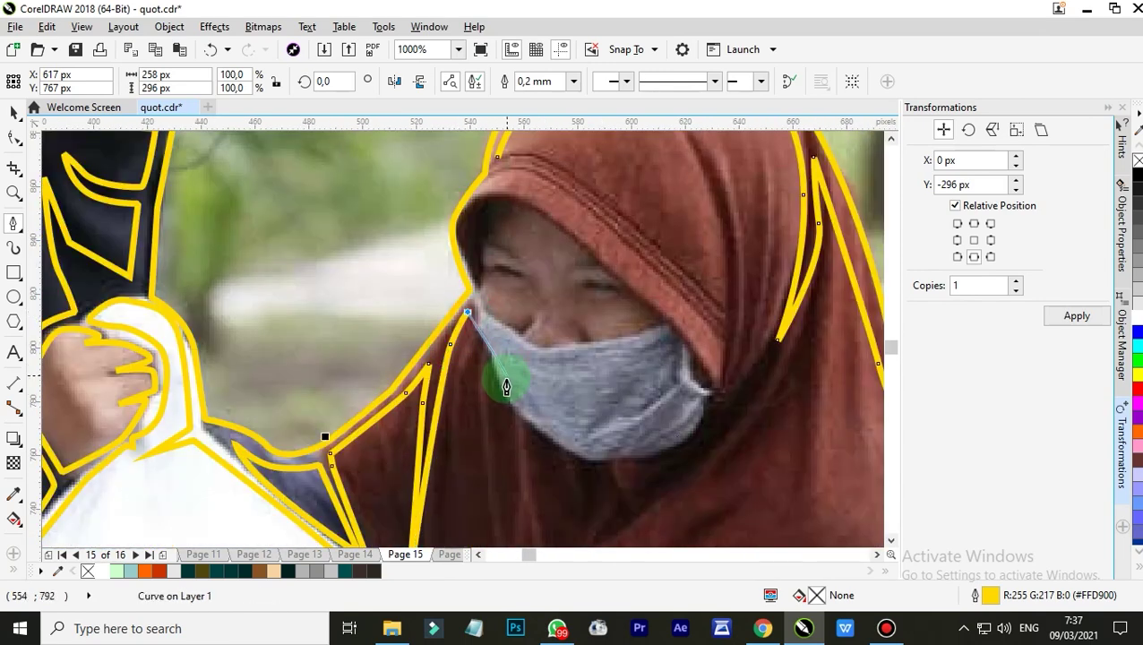
scroll(484, 454, up, 1)
scroll(466, 357, down, 3)
scroll(444, 415, up, 3)
click(444, 416)
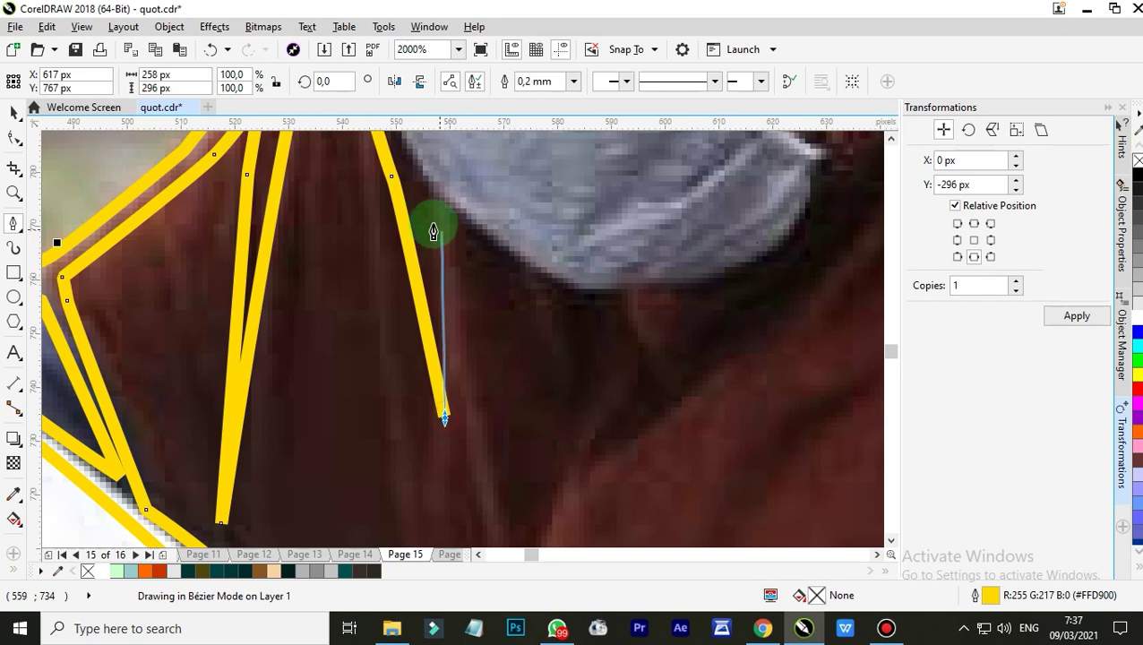
click(423, 211)
drag(558, 292, 559, 370)
click(541, 450)
click(614, 307)
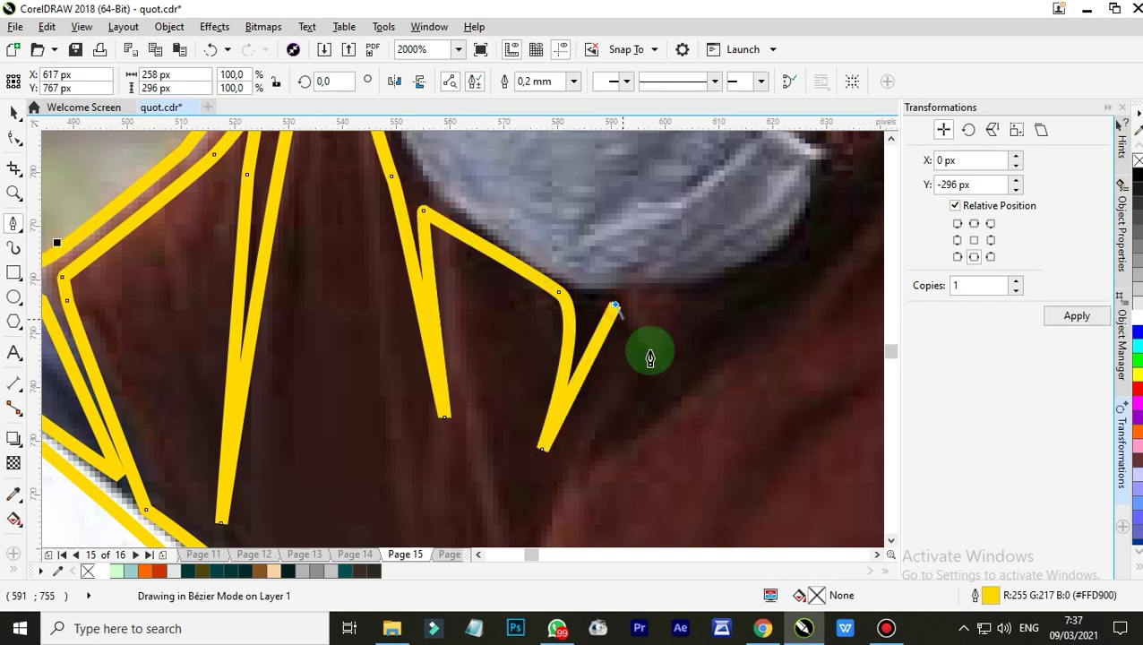
click(685, 299)
click(610, 447)
Step: Trace the veil fold curving up from below the chin toward the ear and back beside the mask
scroll(634, 411, down, 2)
scroll(727, 420, up, 2)
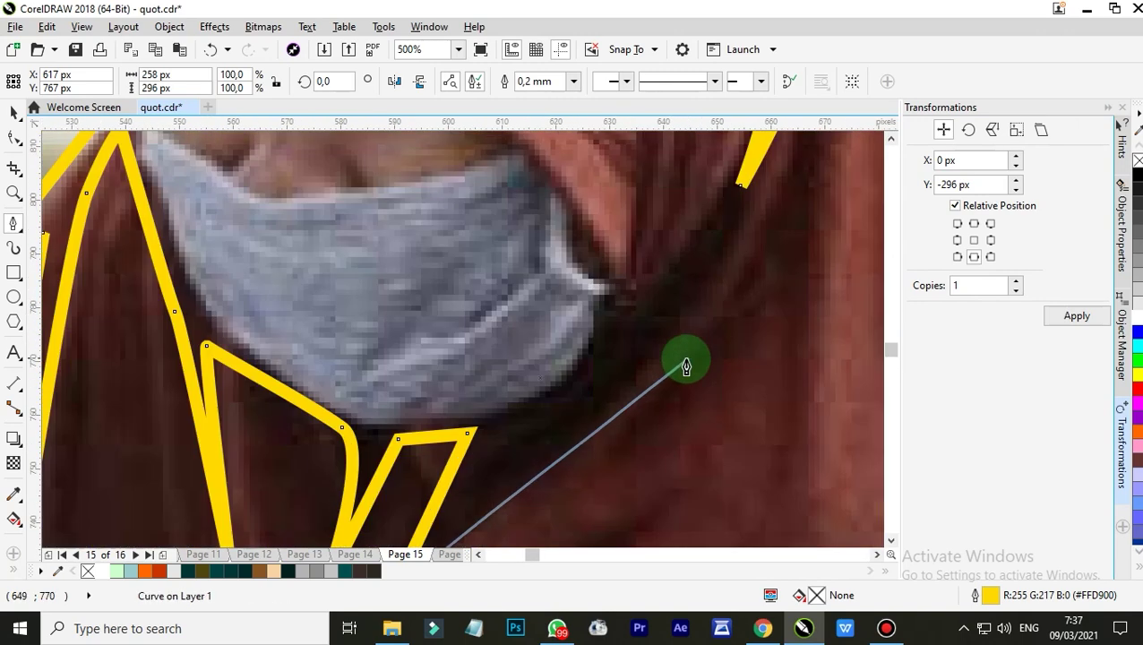
drag(687, 358, 707, 321)
click(754, 244)
click(583, 380)
scroll(618, 273, down, 3)
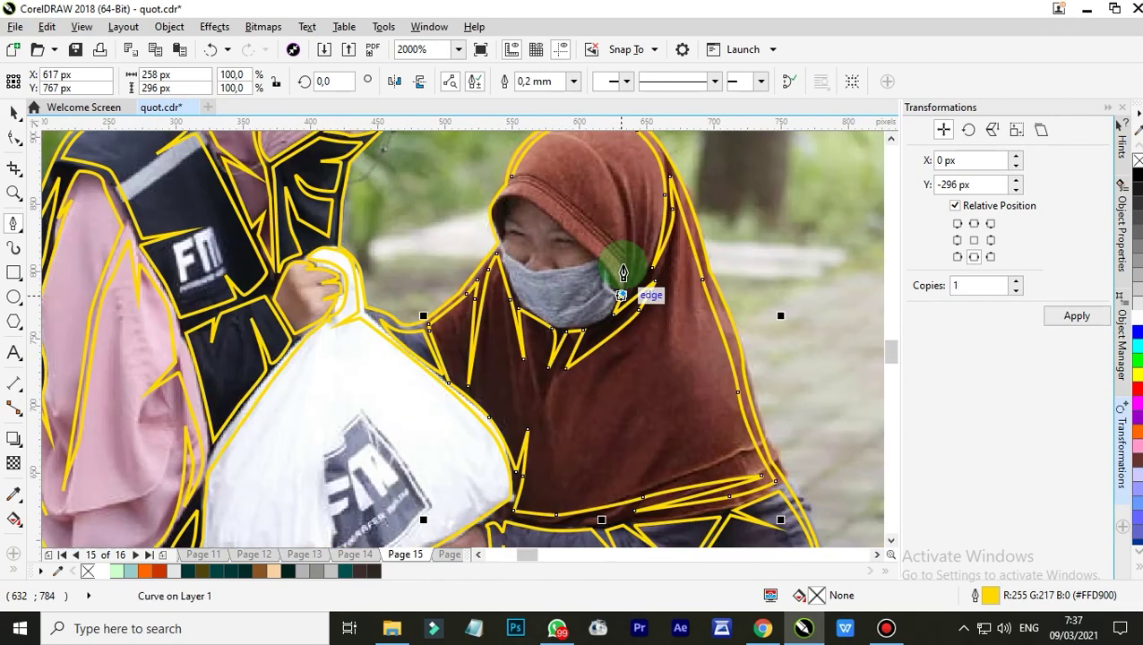
Step: Trace the veil's face opening over the forehead with its shadow notches, closing the veil shape at about 258 by 296 px
scroll(632, 295, up, 3)
drag(658, 294, 647, 204)
click(631, 145)
click(612, 428)
click(599, 474)
scroll(519, 357, down, 2)
scroll(463, 317, up, 2)
drag(484, 312, 428, 258)
drag(316, 255, 308, 333)
drag(279, 297, 284, 268)
scroll(432, 156, down, 2)
scroll(423, 215, up, 2)
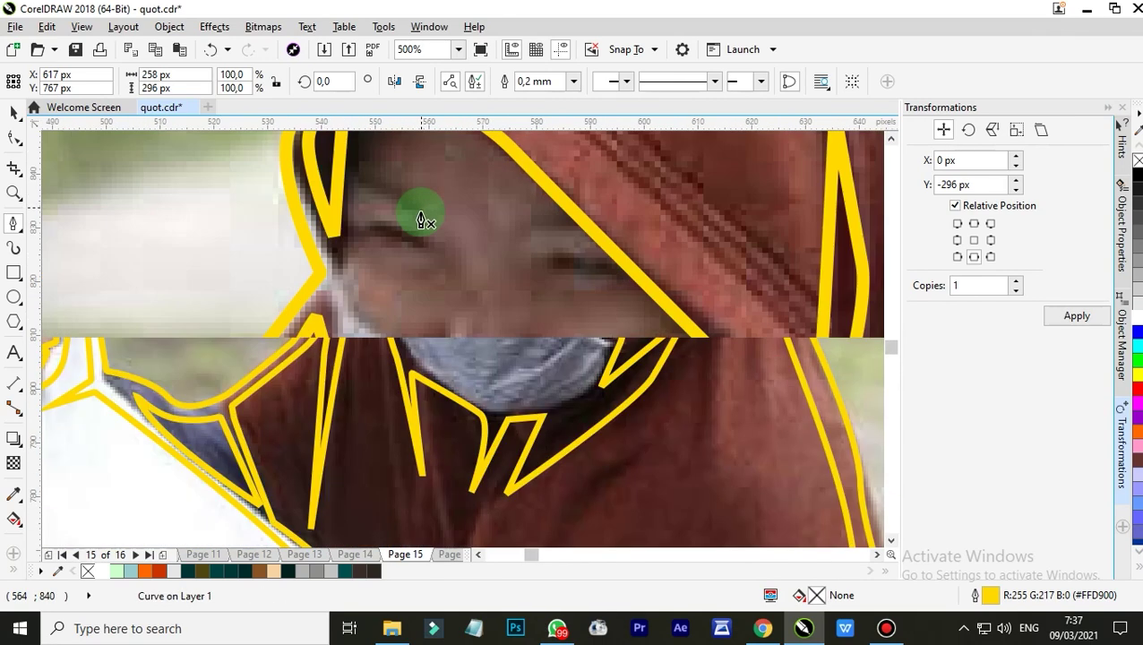
Step: Trace the receiving woman's grey face mask as a closed curve, about 83 by 55 px
click(342, 306)
drag(463, 389, 475, 389)
drag(650, 359, 689, 353)
click(694, 353)
click(749, 416)
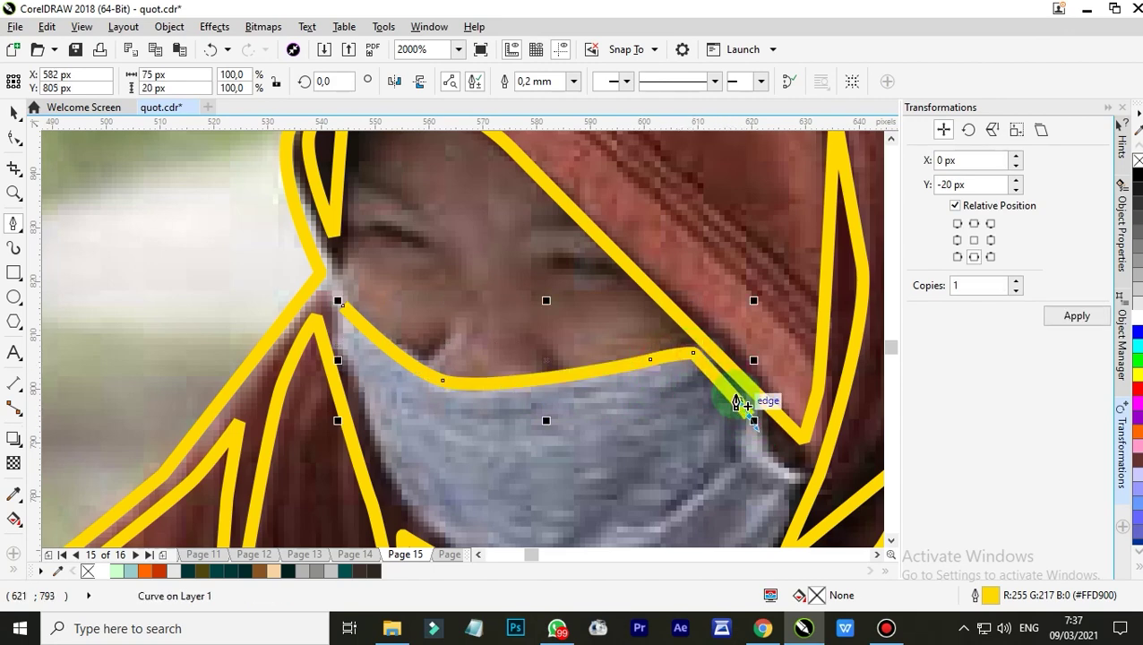
scroll(748, 412, down, 2)
scroll(759, 436, up, 2)
drag(753, 401, 753, 408)
drag(701, 481, 668, 503)
drag(530, 520, 472, 511)
drag(365, 411, 355, 384)
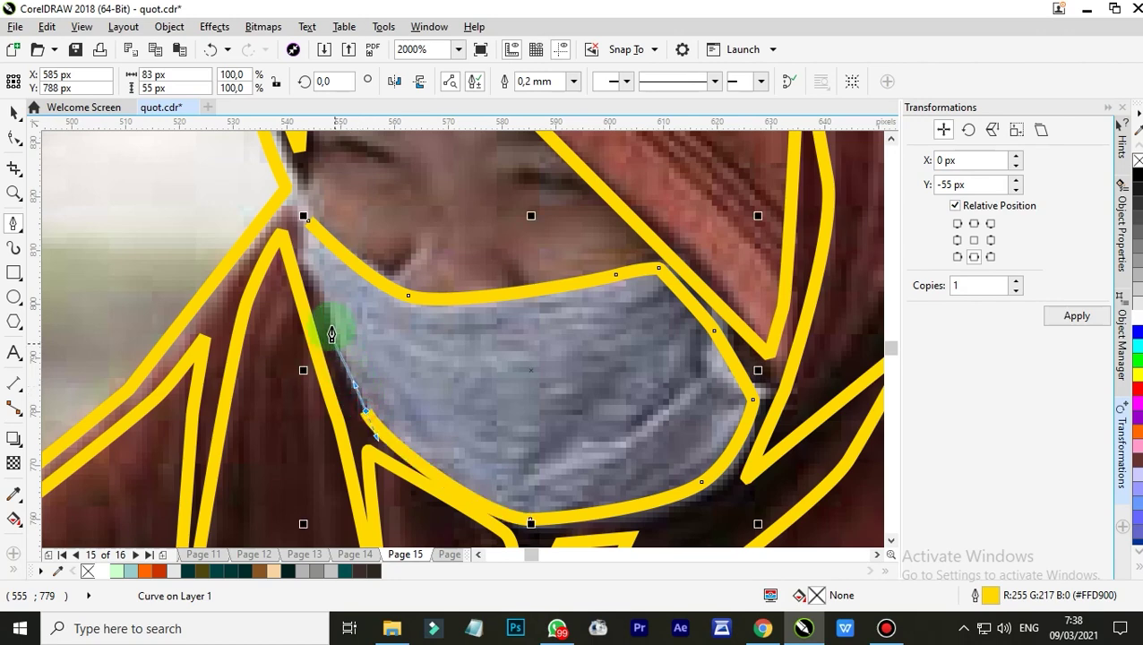
click(305, 217)
scroll(523, 318, down, 3)
scroll(455, 285, up, 2)
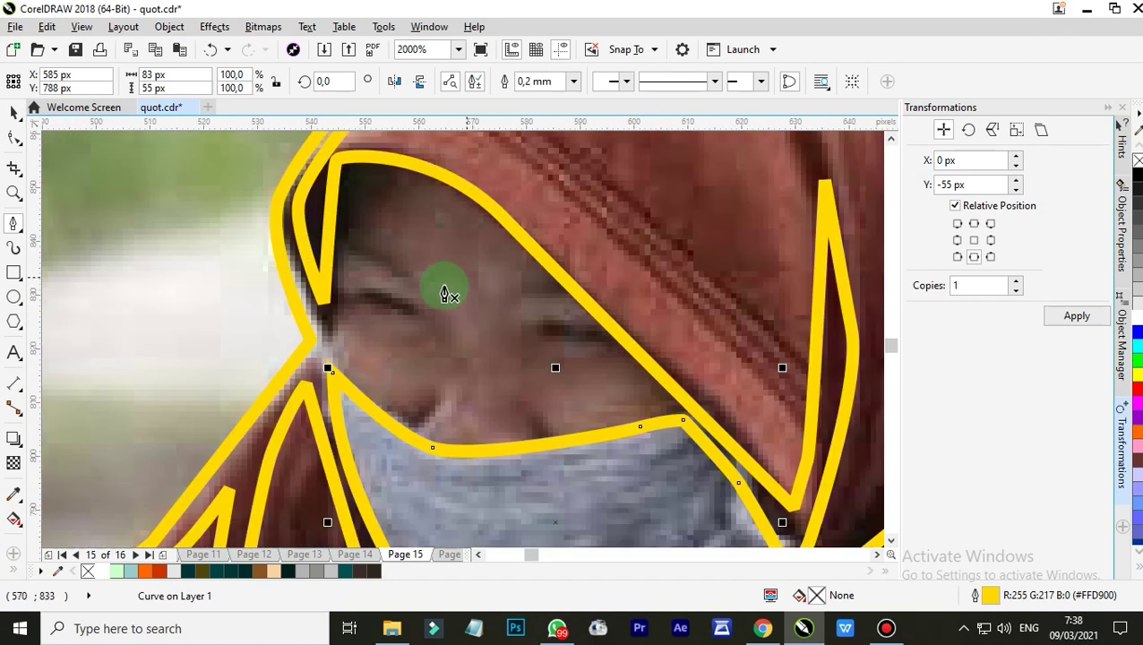
Step: Trace the visible face skin area between the veil and the mask as a closed curve, about 62 by 47 px
drag(337, 363, 357, 220)
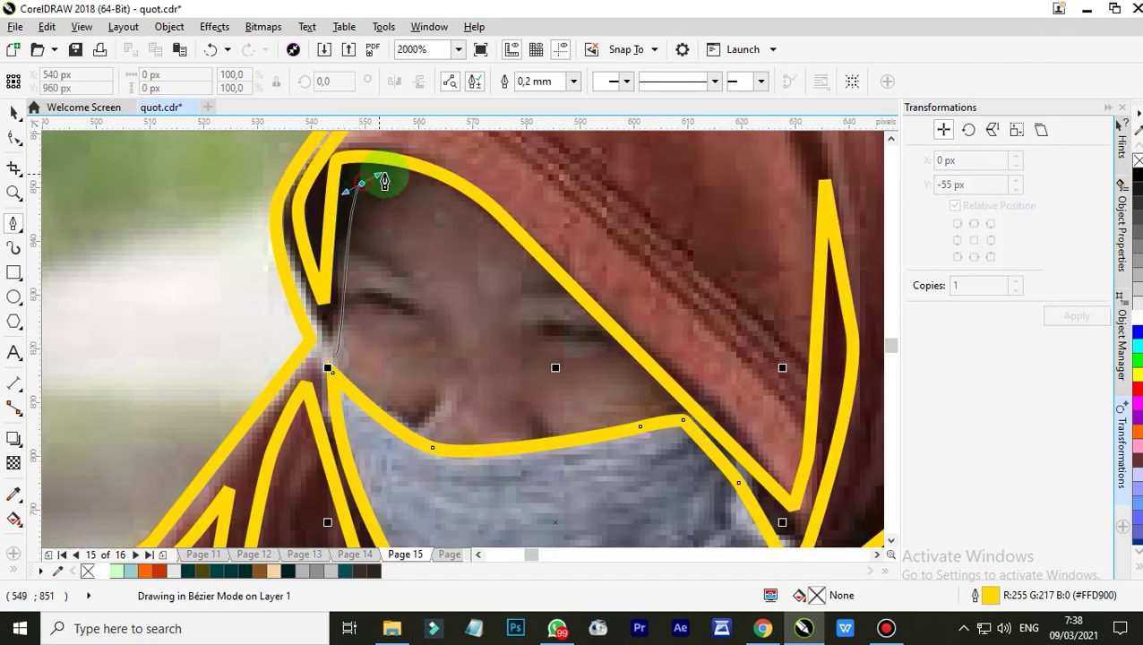
drag(382, 176, 385, 175)
drag(515, 251, 561, 289)
click(669, 404)
drag(569, 428, 437, 433)
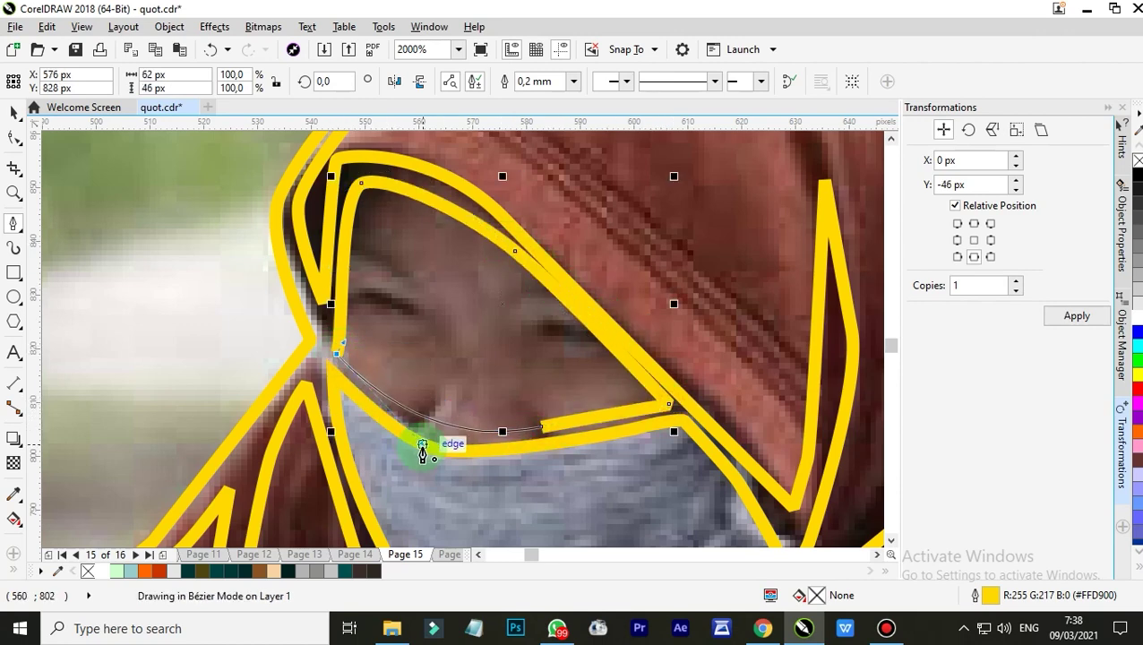
click(421, 437)
scroll(510, 269, down, 8)
scroll(483, 291, up, 2)
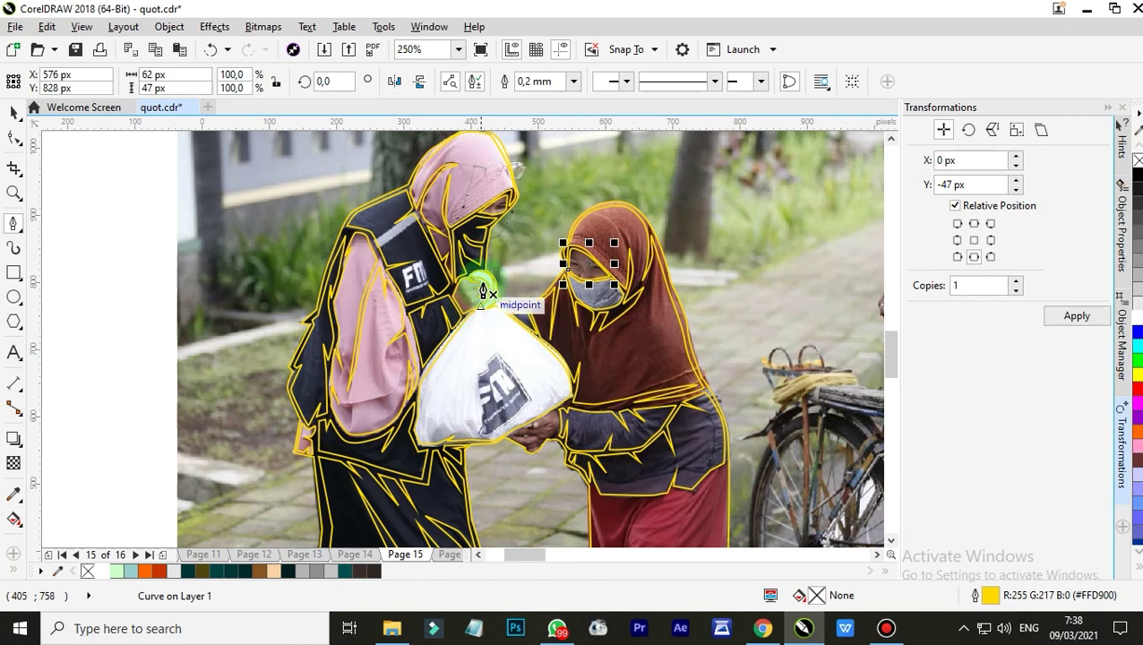
scroll(524, 439, up, 3)
click(504, 359)
drag(561, 346, 583, 347)
drag(723, 314, 582, 319)
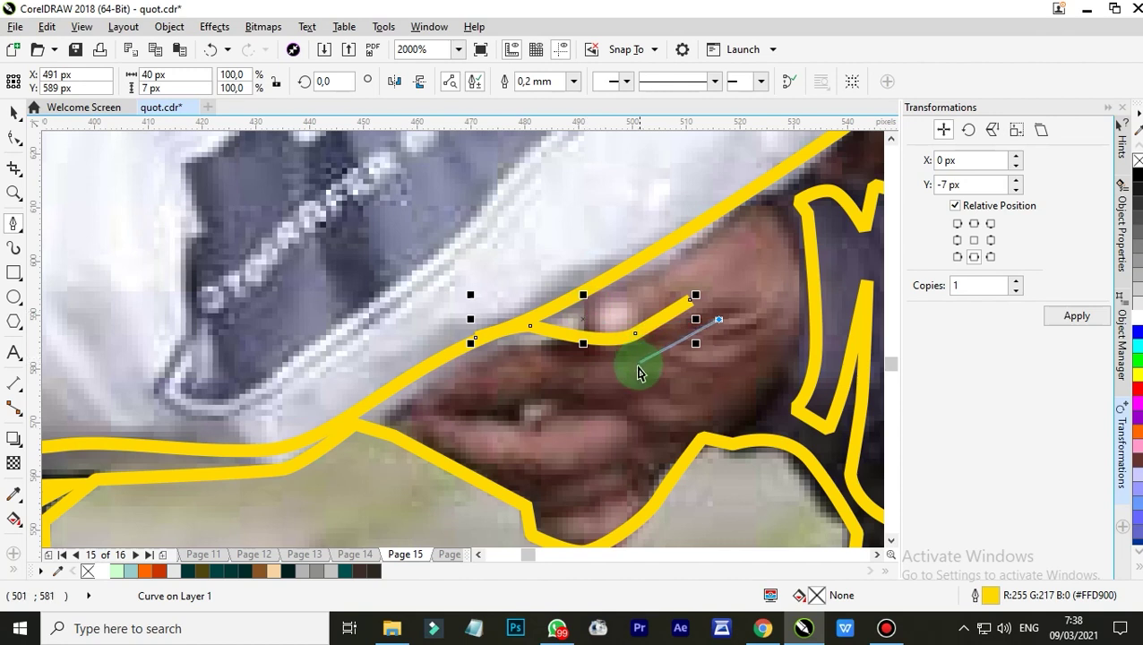
key(ctrl+z)
key(ctrl+z)
key(ctrl+z)
Step: Trace the skin area of the receiving woman's hand under the bag, around the upper fingertip, back of the hand and wrist
drag(707, 310, 629, 347)
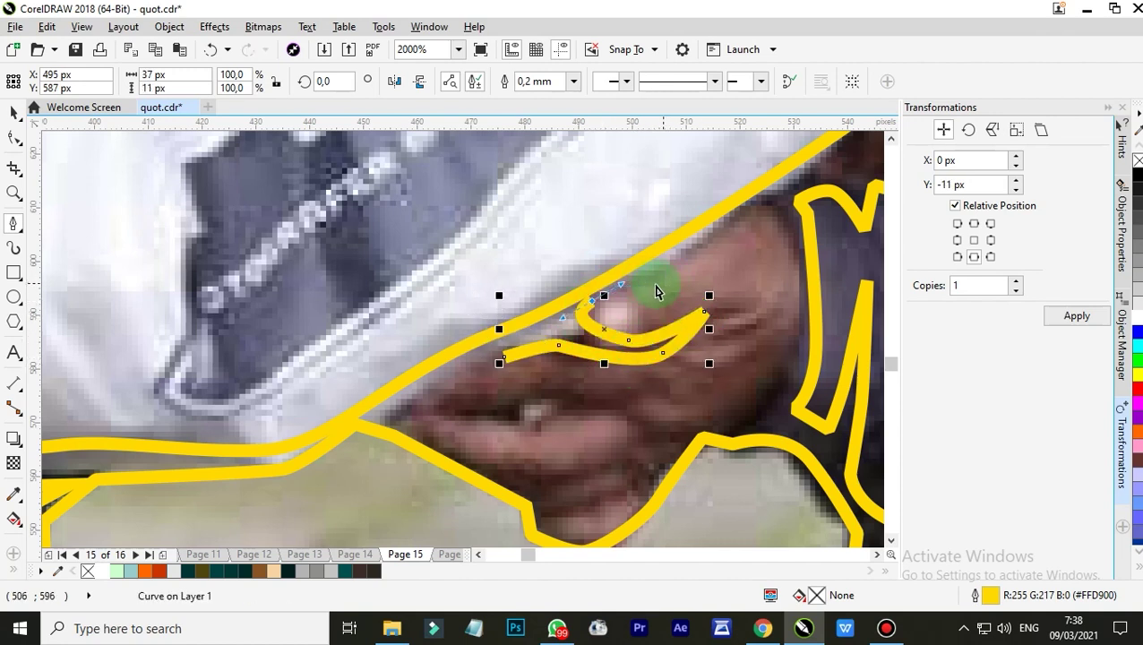
drag(617, 307, 790, 368)
click(748, 214)
click(755, 399)
drag(650, 447, 627, 493)
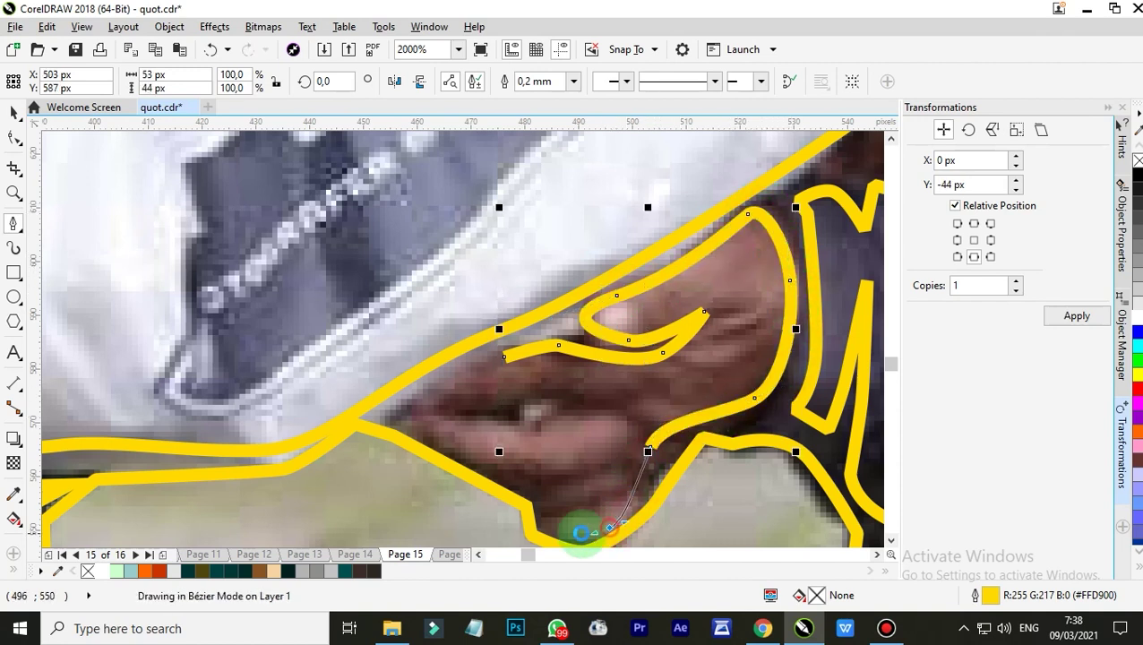
Step: Trace the lower fingers and the gaps between them, closing the hand's skin shape at about 69 by 59 px
click(551, 528)
mouse_move(563, 526)
mouse_down()
mouse_move(549, 534)
mouse_move(501, 516)
mouse_up()
drag(559, 483, 520, 483)
drag(453, 448, 428, 411)
drag(496, 423, 439, 400)
click(643, 405)
click(431, 388)
click(504, 358)
scroll(691, 384, down, 2)
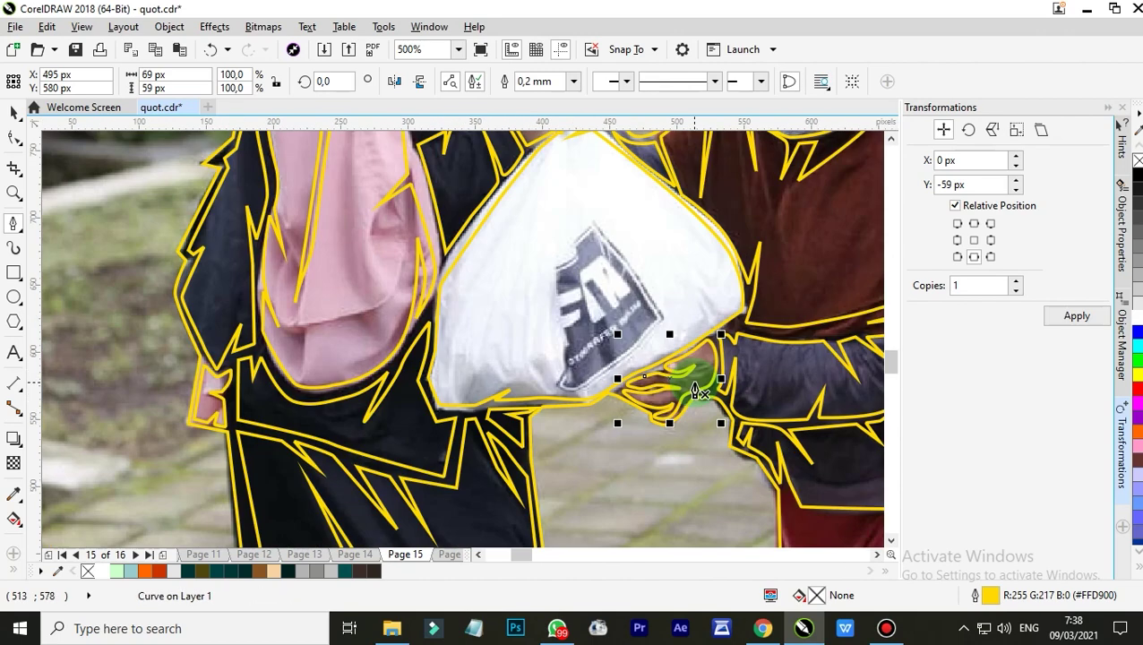
scroll(695, 391, down, 4)
scroll(731, 438, up, 4)
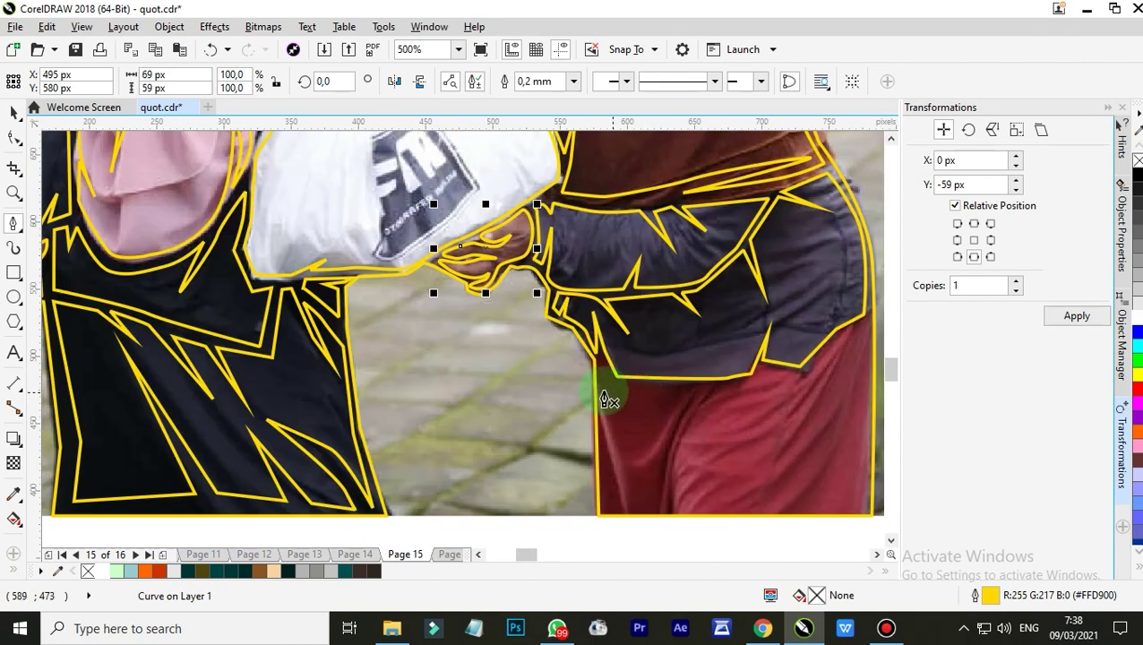
click(605, 382)
scroll(689, 395, up, 2)
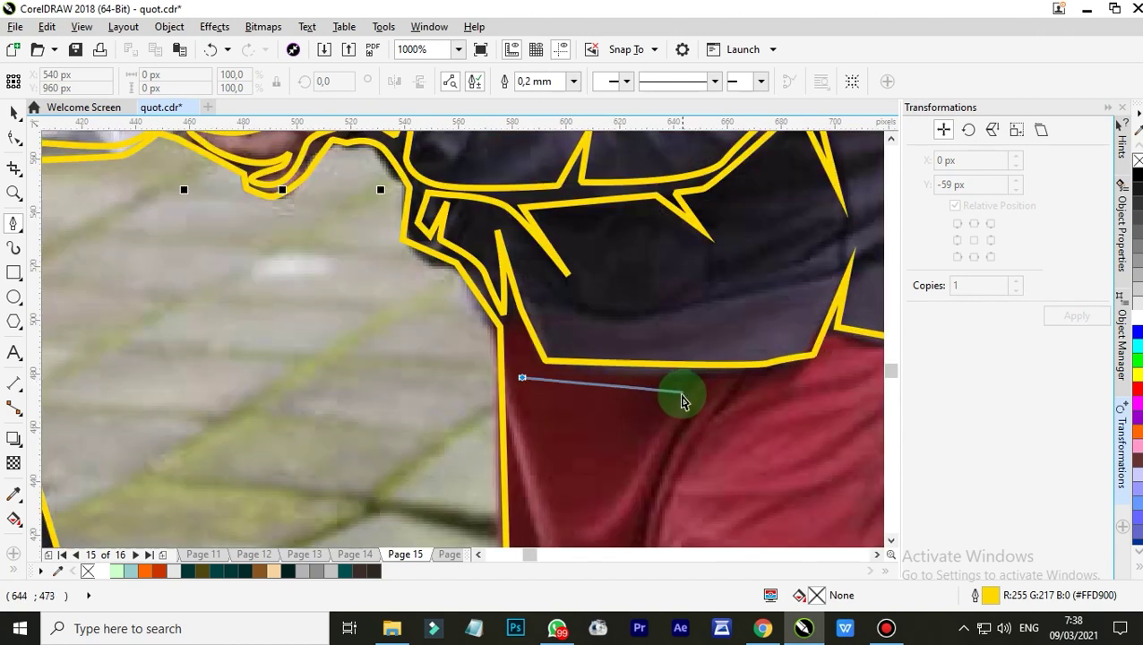
double_click(583, 400)
key(ctrl+z)
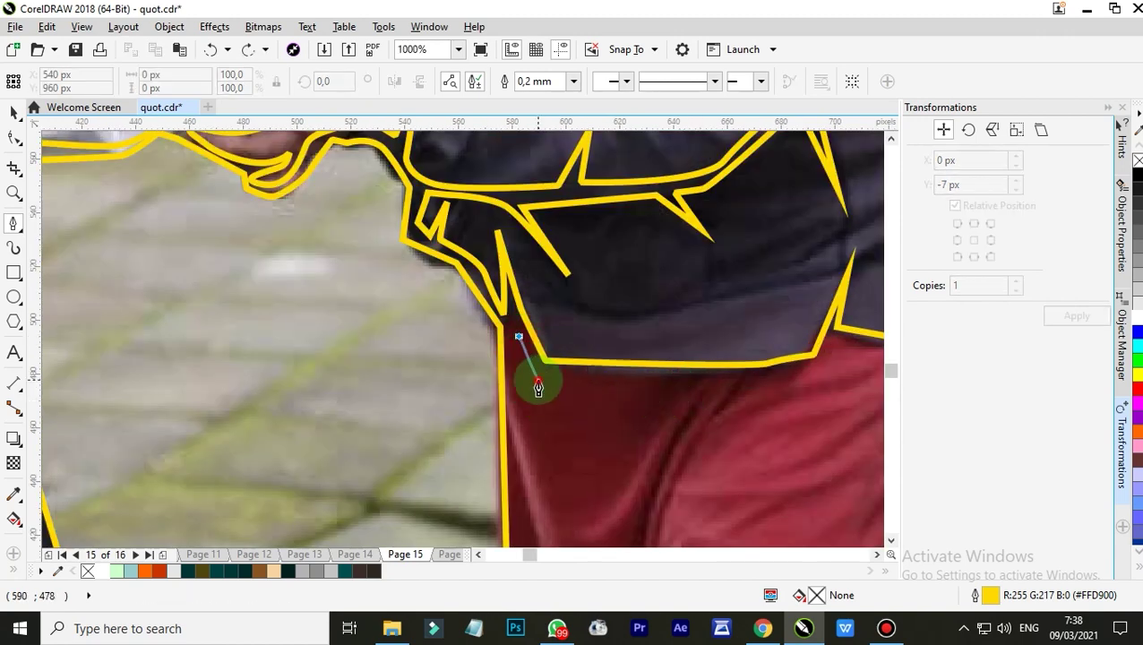
Step: Trace the upper edge of the receiving woman's red skirt below the jacket hem, with the long curved fold notch
click(537, 381)
click(705, 386)
click(643, 507)
drag(766, 377, 791, 373)
click(816, 373)
scroll(799, 373, down, 2)
scroll(792, 371, up, 2)
Step: Continue the skirt outline along the jacket hem with a short pointed fold notch, up to the back hip corner and around it
click(716, 360)
click(784, 378)
click(766, 418)
click(830, 341)
scroll(796, 358, down, 2)
scroll(786, 340, up, 2)
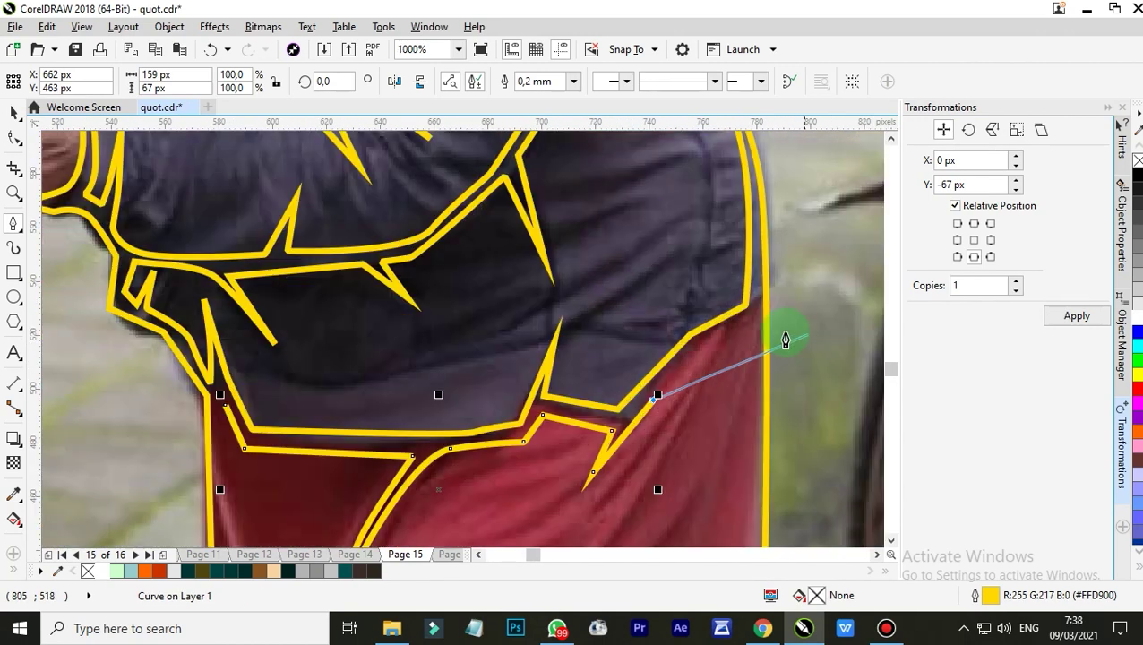
click(741, 336)
scroll(742, 411, down, 2)
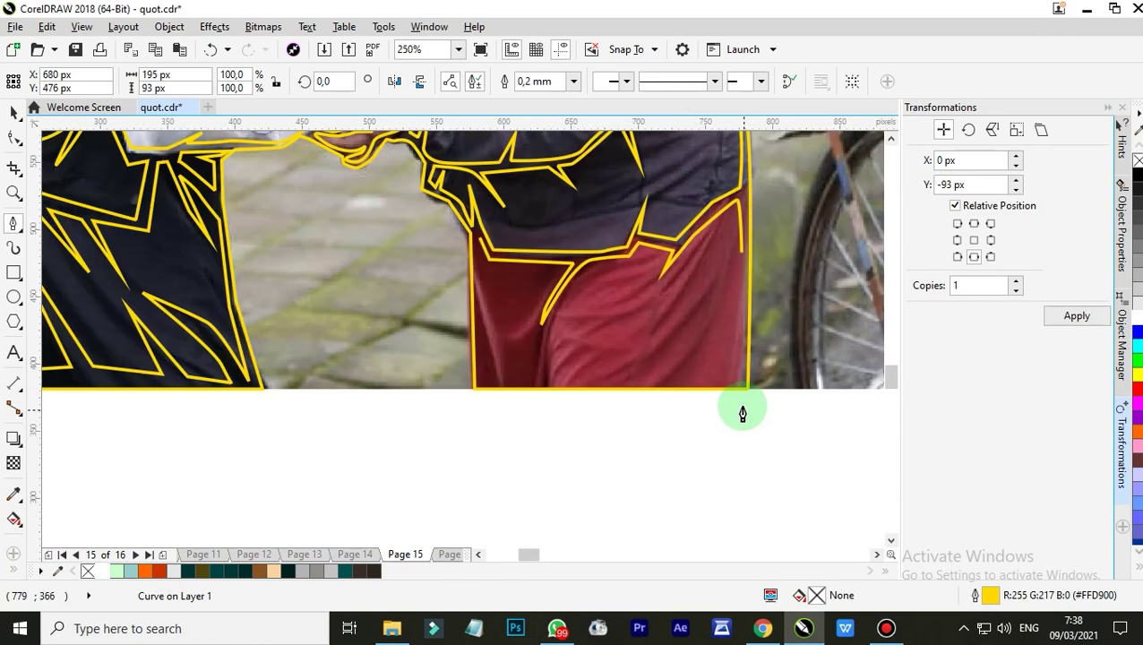
Step: Trace the skirt's lower back corner with a diagonal fold notch curving down into the bottom edge
scroll(737, 361, up, 2)
click(736, 355)
click(636, 329)
click(698, 244)
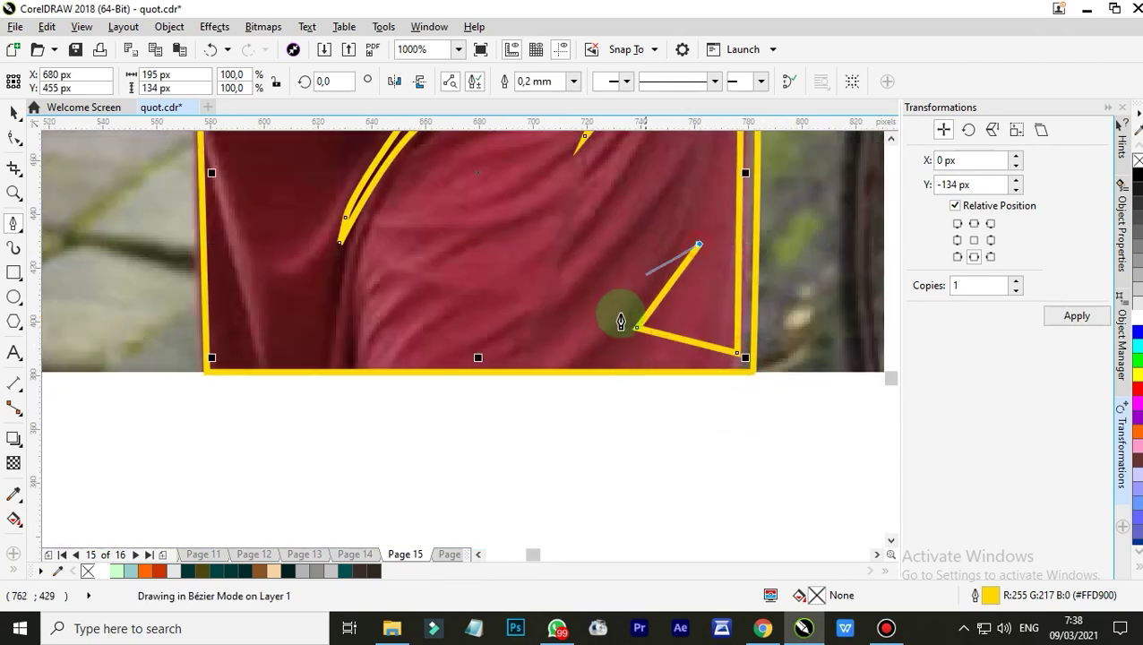
drag(587, 343, 526, 362)
Step: Trace the skirt's bottom edge with two pointed upright fold notches, ending at the lower front corner
click(381, 351)
click(364, 267)
drag(349, 343, 308, 369)
click(286, 358)
click(250, 258)
click(263, 352)
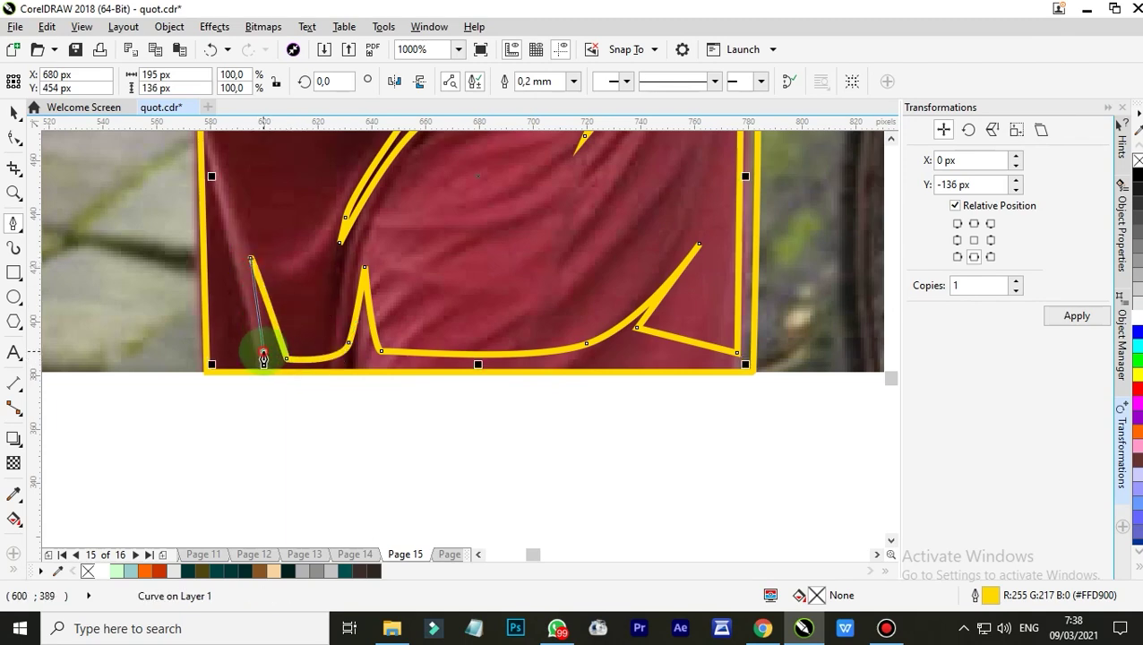
click(220, 354)
Step: Trace the skirt's front edge with a narrow fold notch, closing the shape at about 197 by 136 px
scroll(220, 352, down, 2)
scroll(211, 300, up, 2)
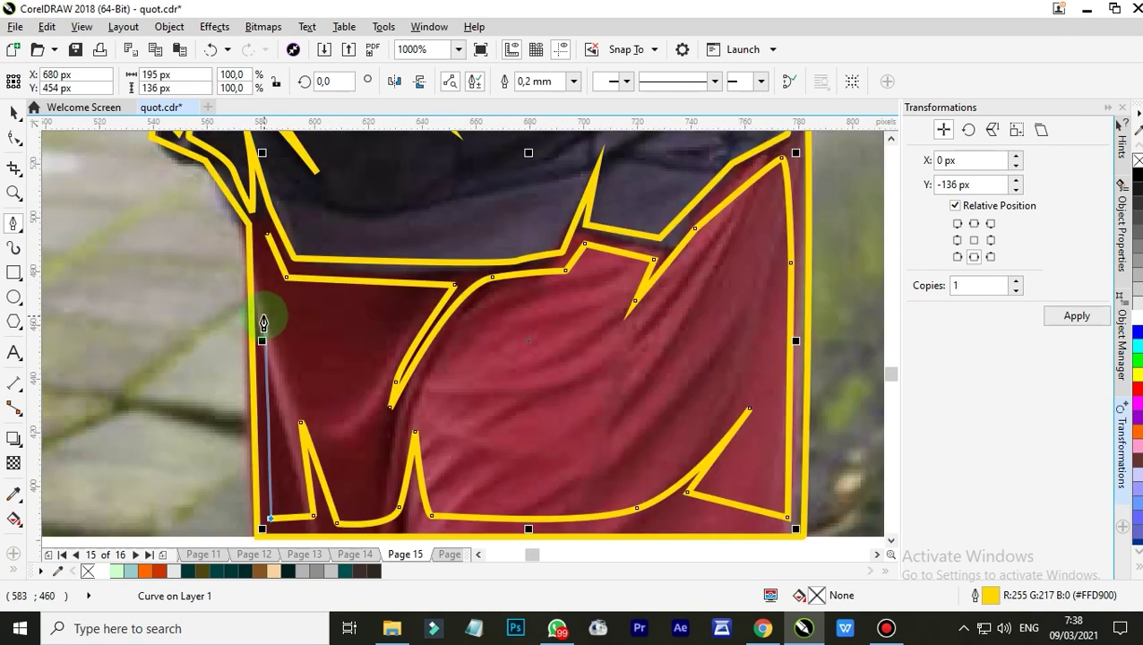
drag(263, 319, 276, 370)
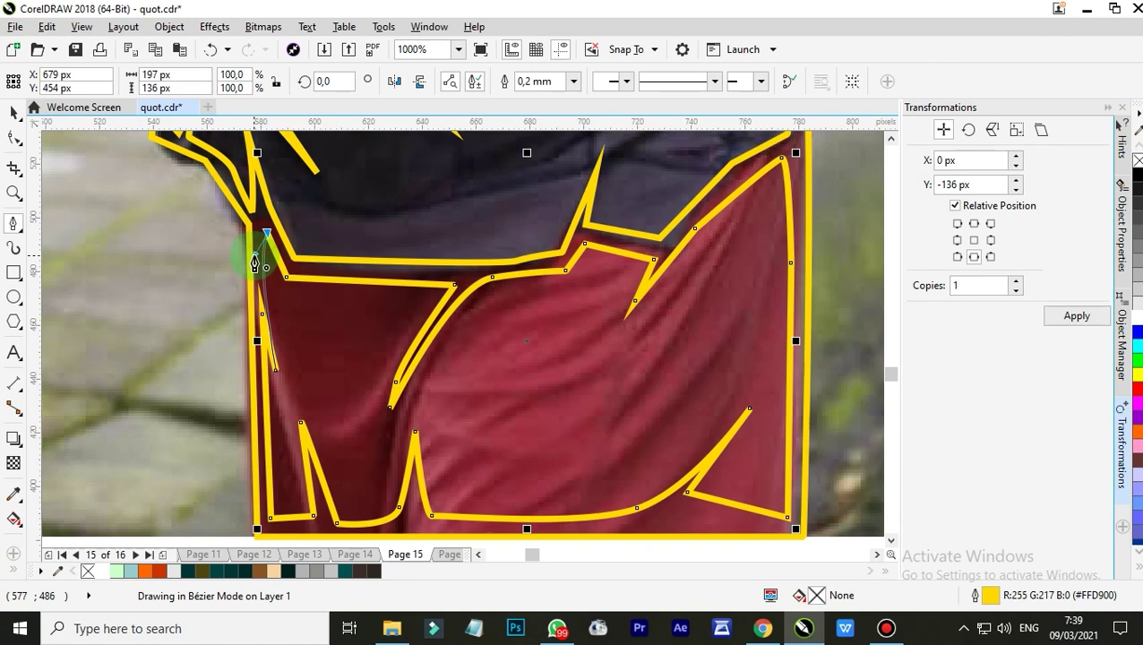
drag(255, 256, 254, 259)
Step: Trace two diagonal fold shapes inside the red skirt, about 48 by 67 px and 44 by 36 px
scroll(396, 310, down, 3)
scroll(409, 330, up, 3)
click(652, 226)
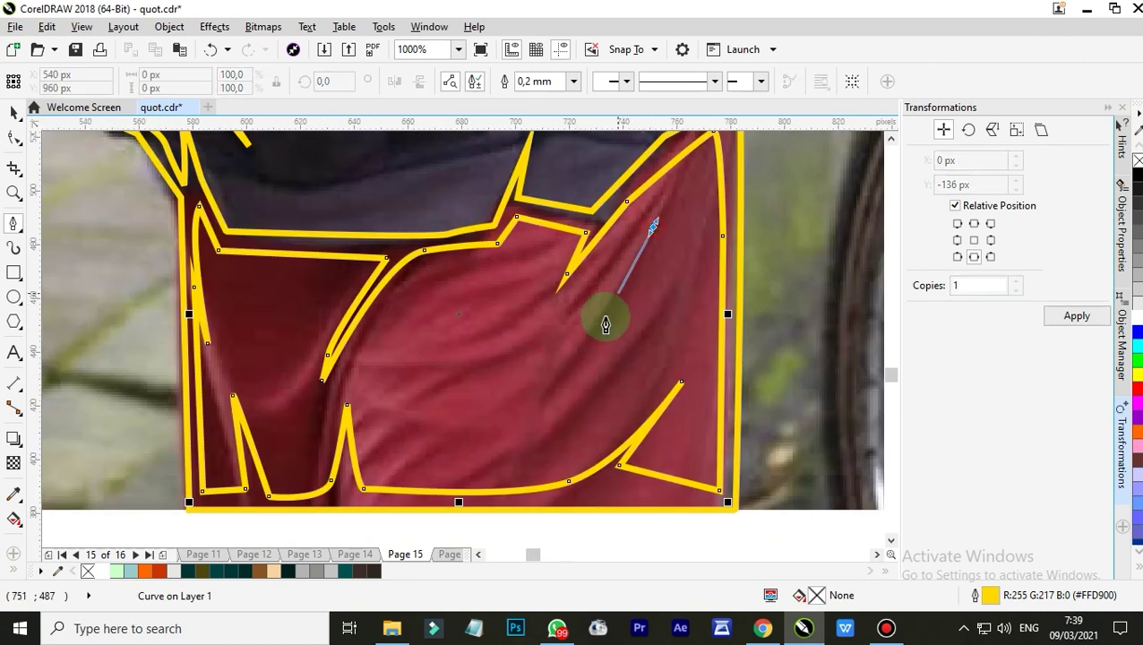
click(523, 404)
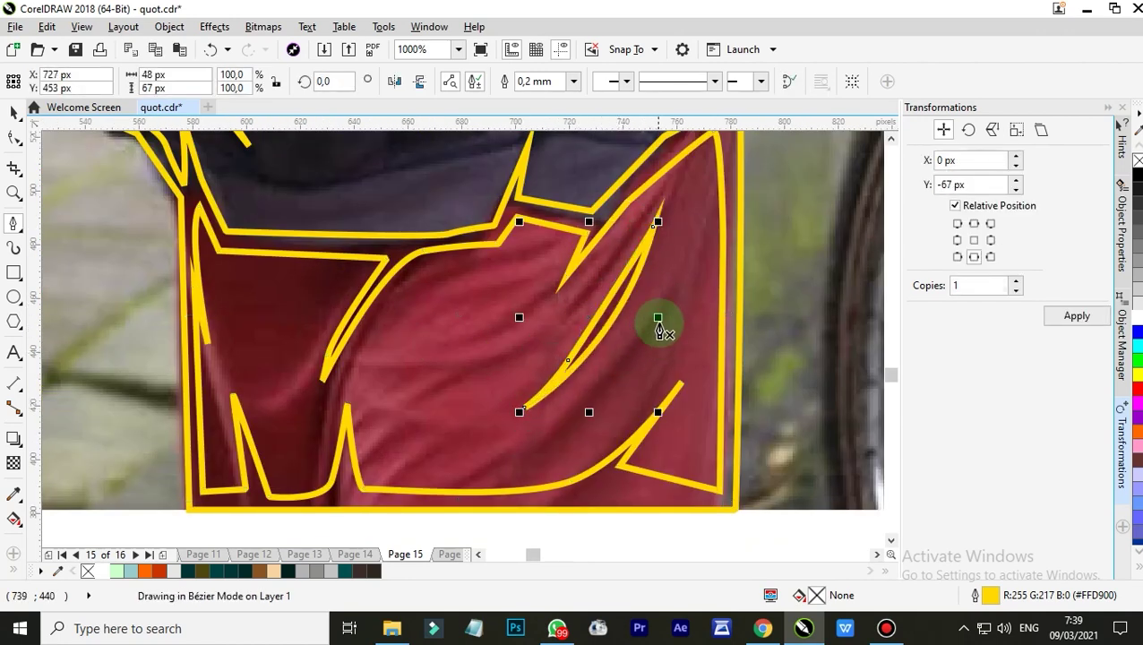
click(632, 357)
drag(556, 422, 539, 441)
click(513, 450)
drag(632, 358, 587, 422)
scroll(580, 369, down, 3)
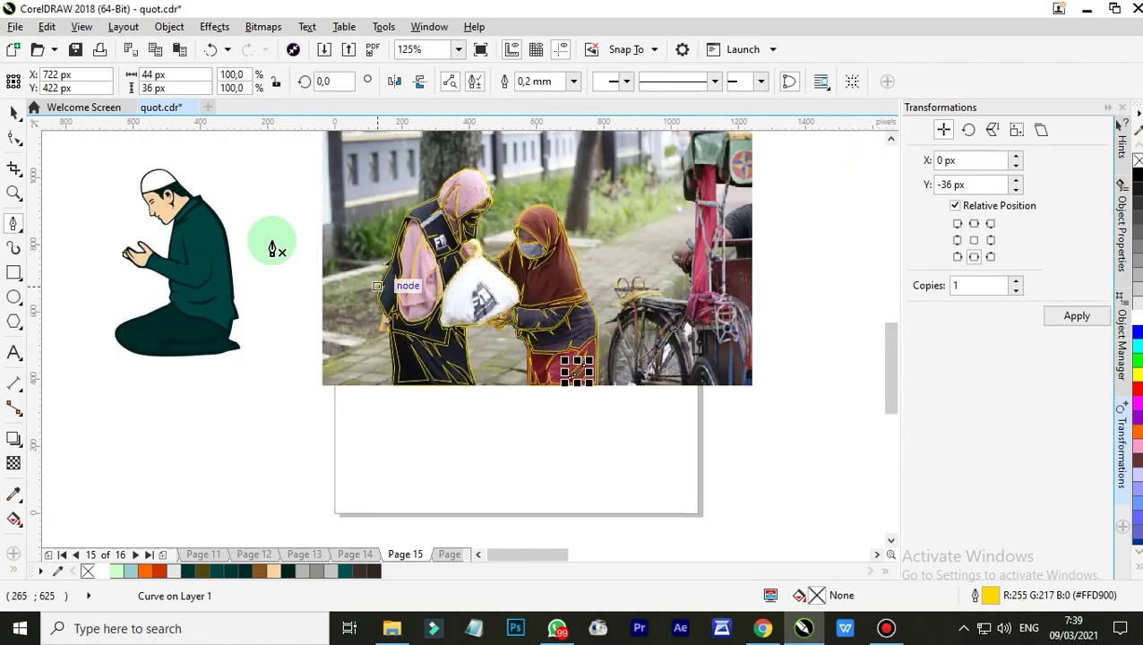
Step: Sample the pink from the giving woman's veil and fill her veil and the pink sleeve area with it
click(11, 113)
click(154, 143)
scroll(467, 192, up, 2)
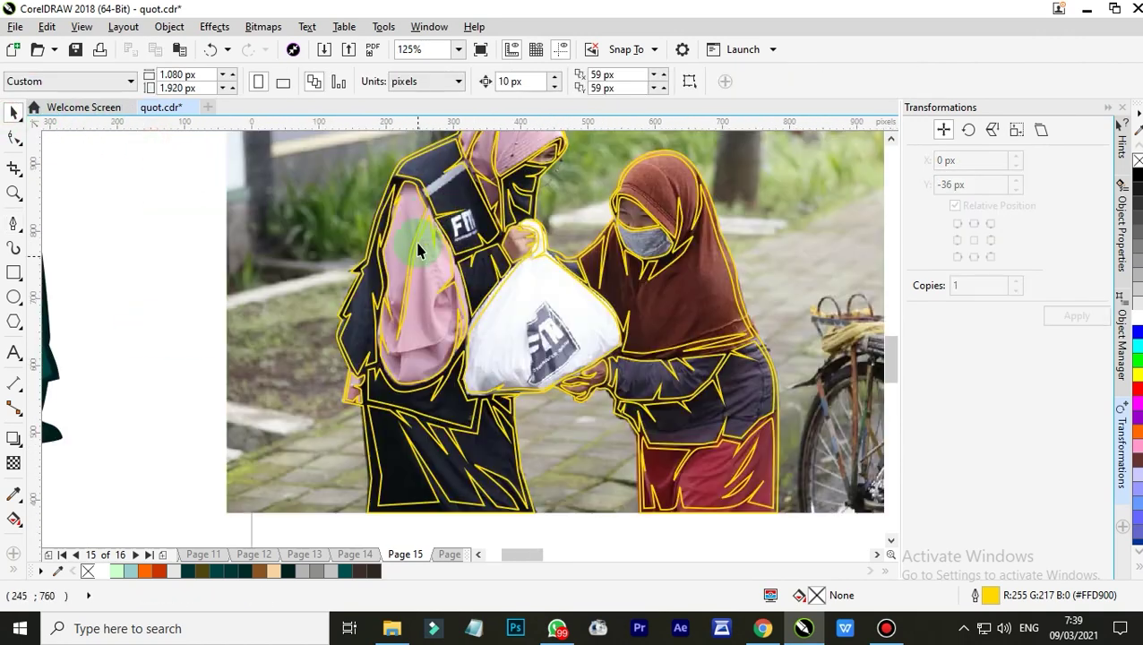
scroll(513, 196, down, 2)
scroll(510, 193, up, 2)
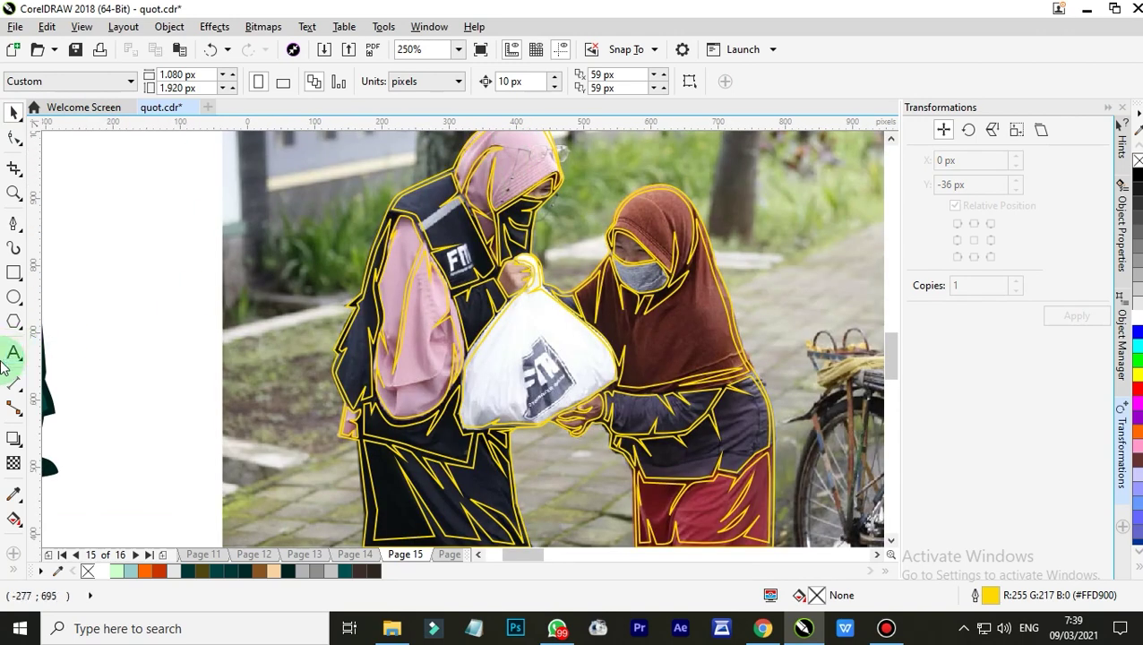
click(14, 497)
click(505, 170)
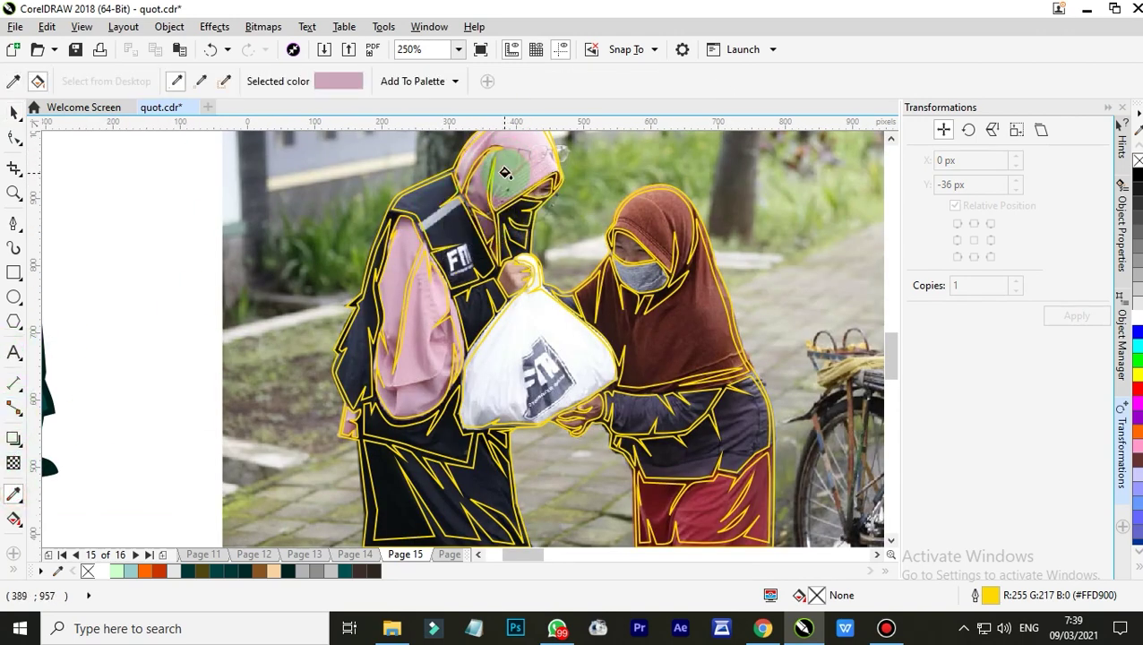
click(404, 314)
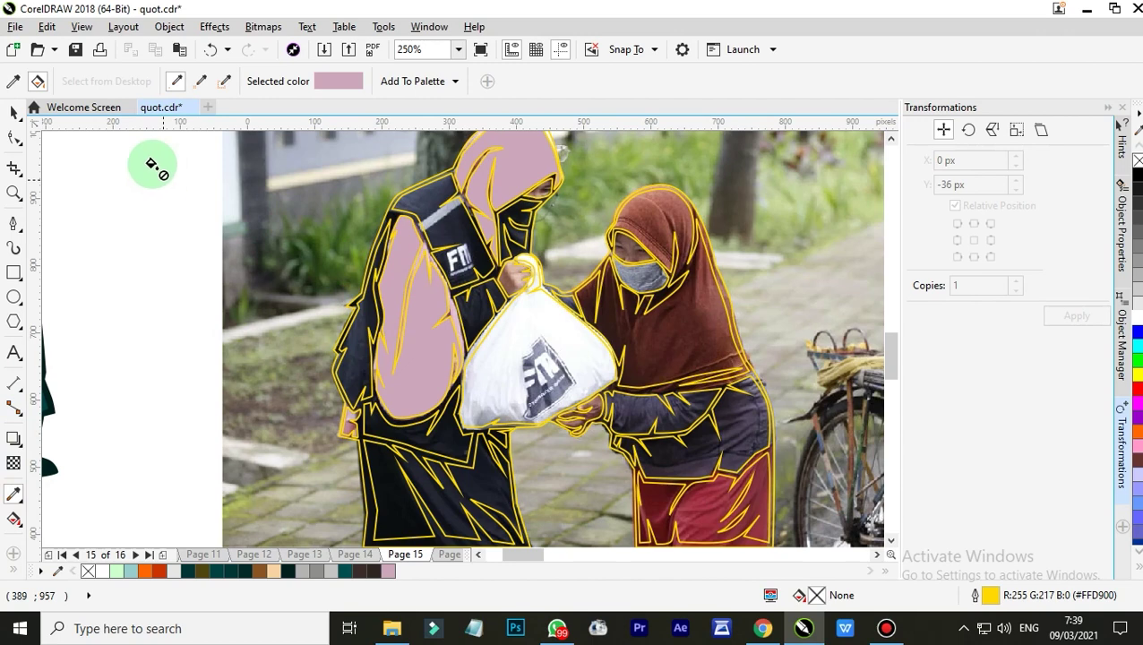
Step: Fill the receiving woman's veil with the reddish brown sampled from the photo
click(14, 112)
click(528, 178)
scroll(428, 224, up, 2)
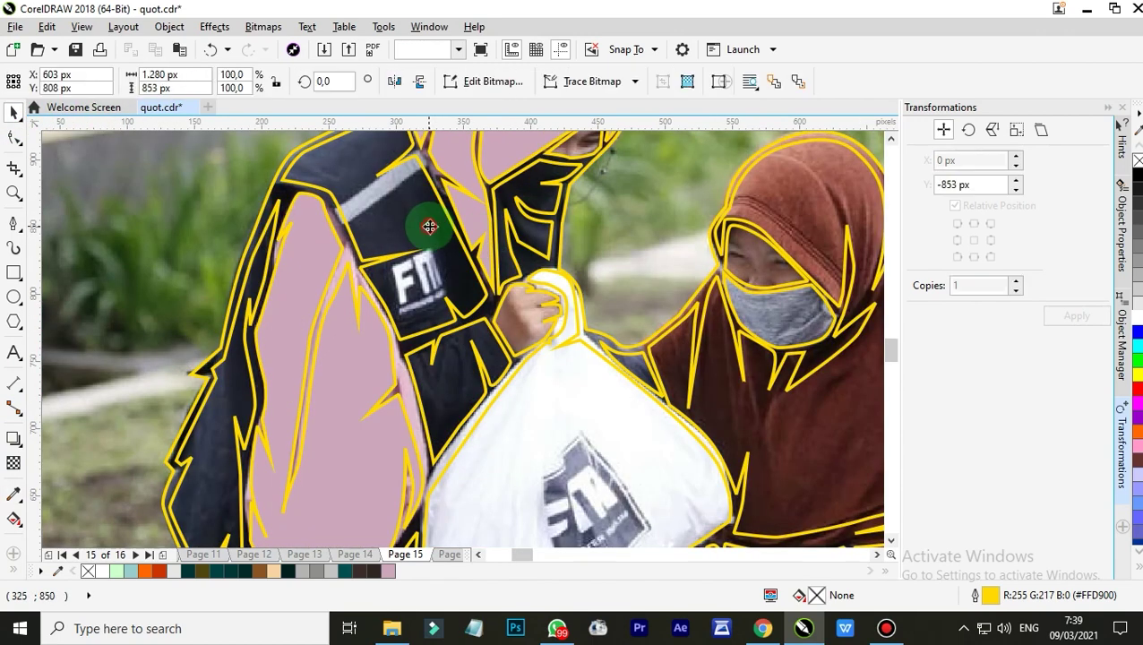
scroll(658, 298, down, 4)
scroll(580, 269, up, 2)
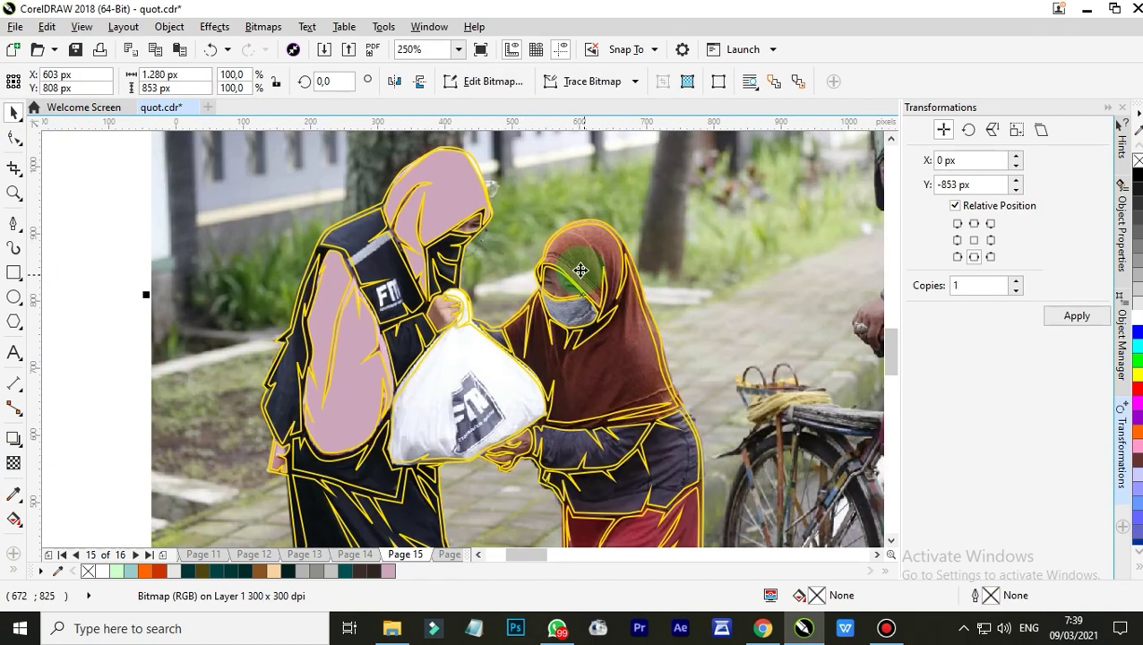
click(15, 495)
click(584, 264)
click(627, 300)
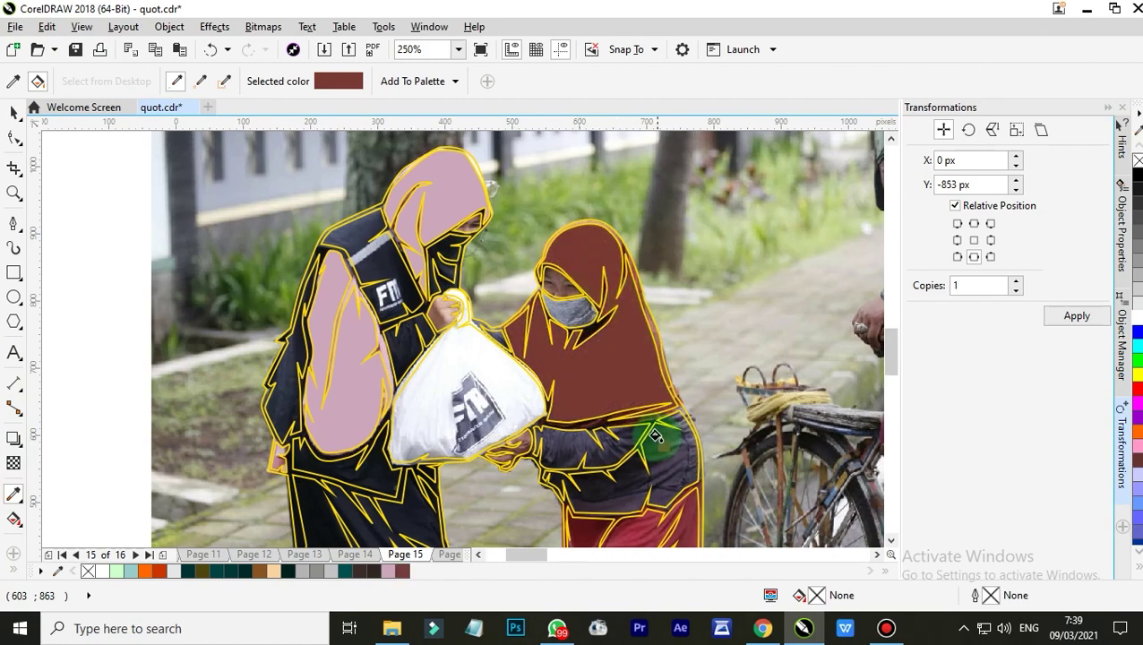
Step: Fill the receiving woman's jacket body with sampled dark grey and her skirt with sampled crimson
scroll(656, 436, down, 1)
scroll(668, 440, up, 1)
shift+click(661, 436)
click(659, 437)
scroll(629, 375, down, 1)
scroll(642, 443, up, 1)
shift+click(599, 470)
click(595, 467)
scroll(528, 409, down, 2)
scroll(477, 412, up, 2)
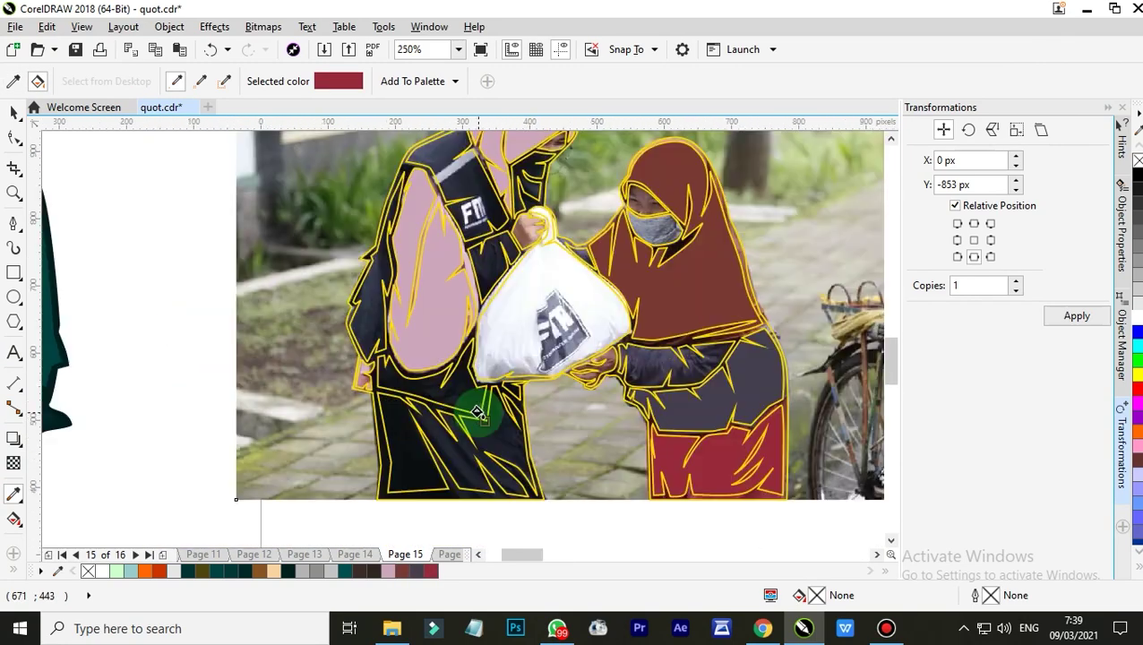
Step: Fill the giving woman's long skirt with sampled near-black and her lower jacket and outer sleeve with sampled dark navy
shift+click(414, 446)
click(433, 392)
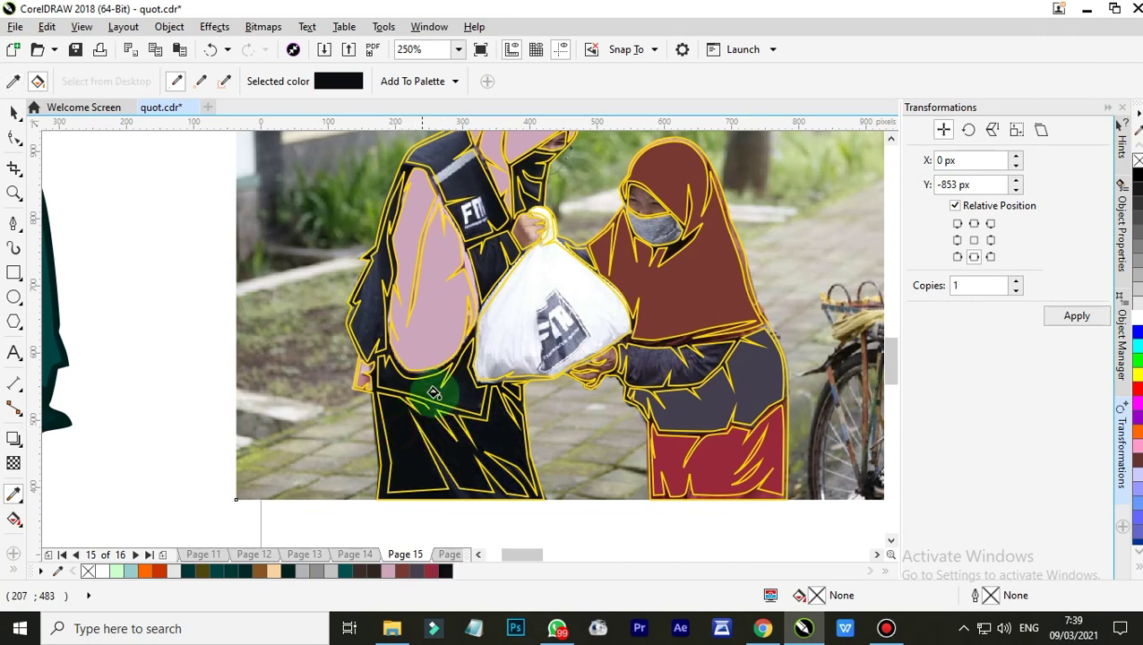
shift+click(456, 395)
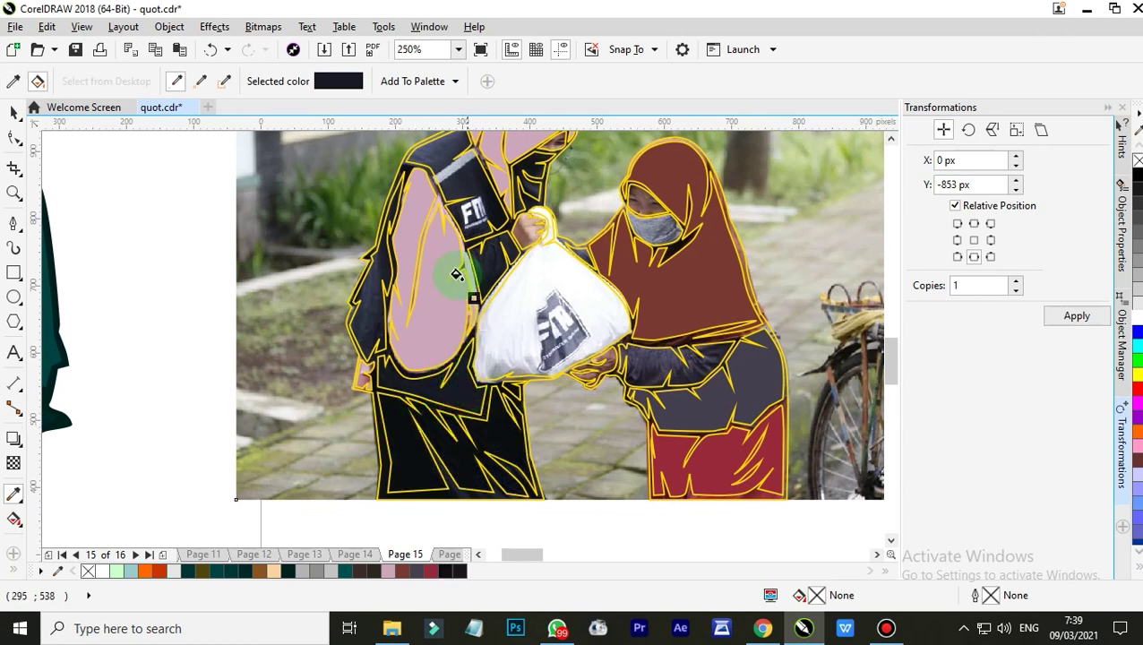
scroll(369, 331, up, 2)
click(361, 327)
scroll(499, 297, down, 2)
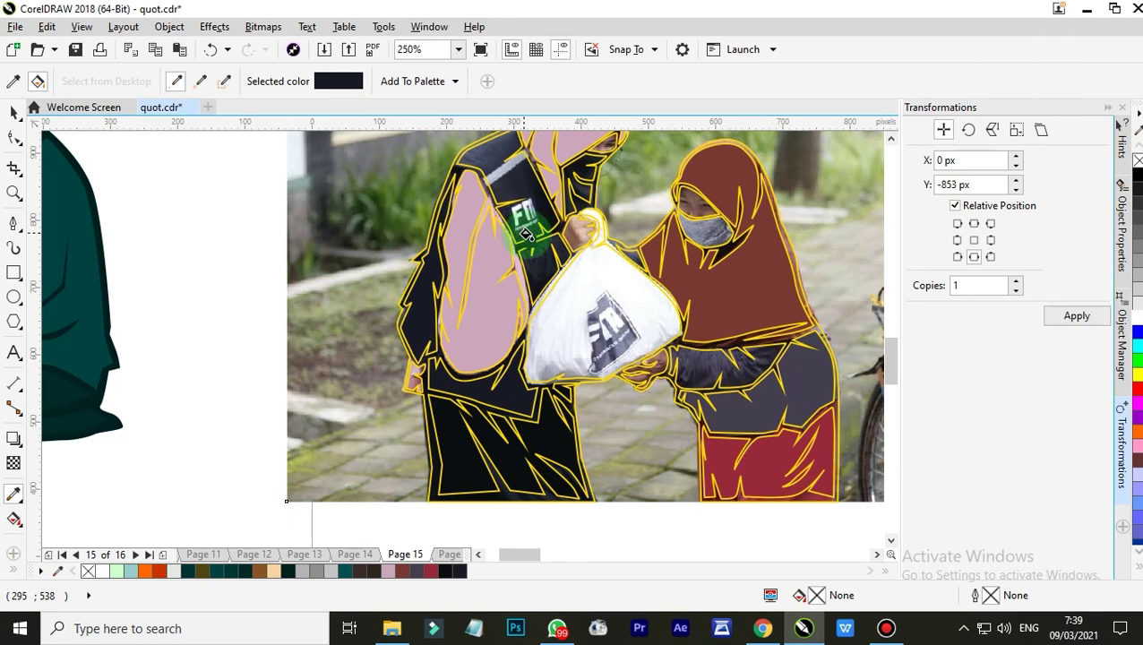
Step: Fill the giving woman's vest with the dark navy and her front sleeve beside the bag with sampled near-black
scroll(525, 234, down, 1)
scroll(503, 200, up, 2)
click(520, 202)
scroll(586, 272, down, 1)
scroll(606, 334, up, 1)
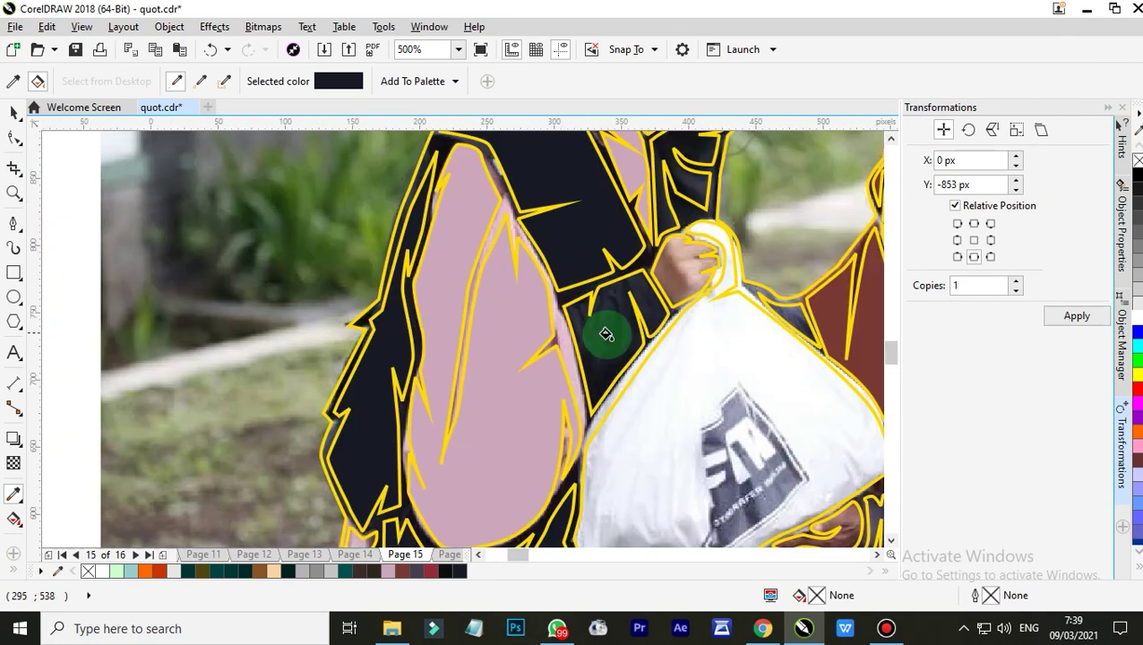
scroll(593, 334, down, 2)
shift+click(584, 394)
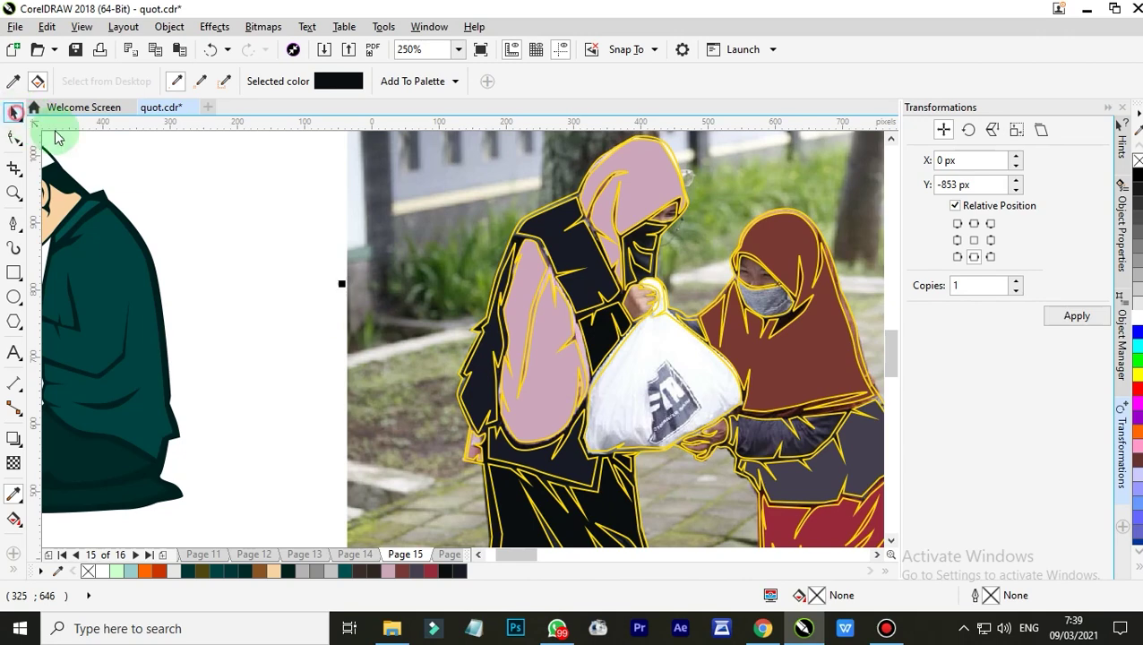
Step: Fill the giving woman's hand holding the bag with the peach skin colour from the document palette
click(14, 112)
scroll(647, 303, up, 2)
click(648, 303)
scroll(662, 237, down, 2)
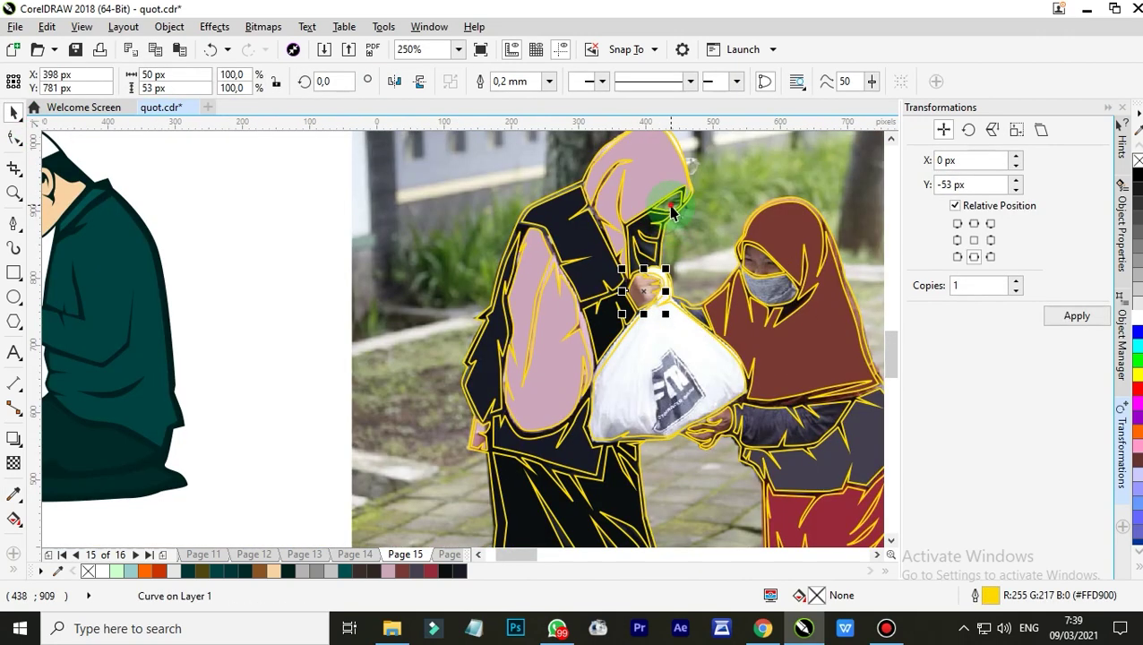
shift+click(672, 210)
click(259, 505)
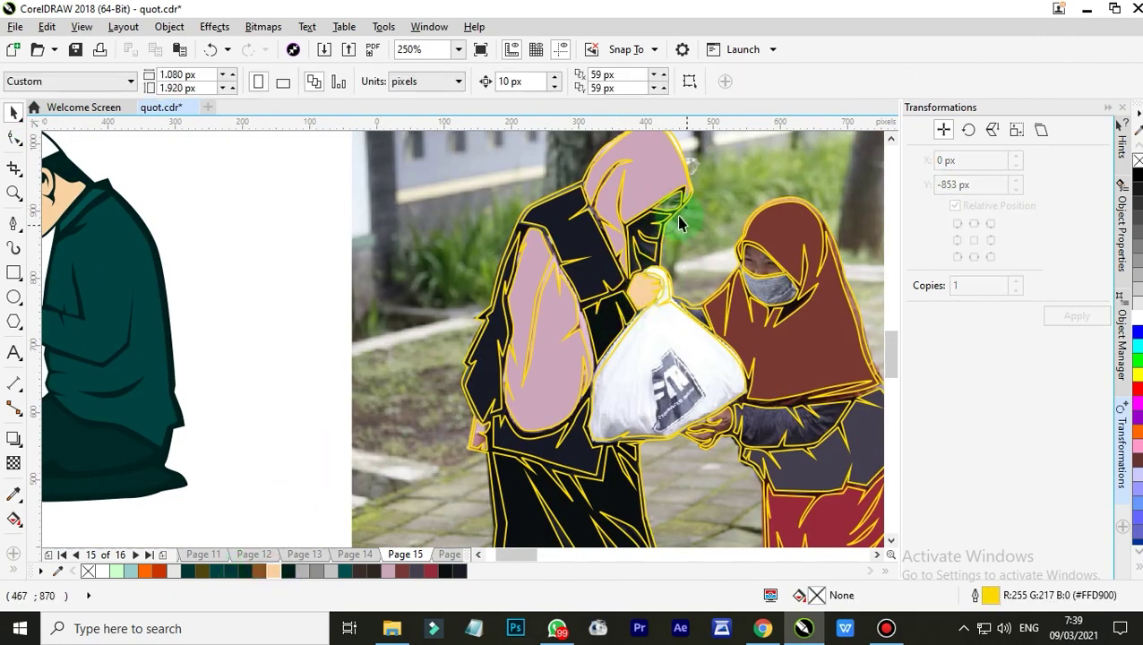
Step: Fill the giving woman's visible face area between veil and mask with the same peach skin colour
scroll(679, 216, up, 1)
click(661, 204)
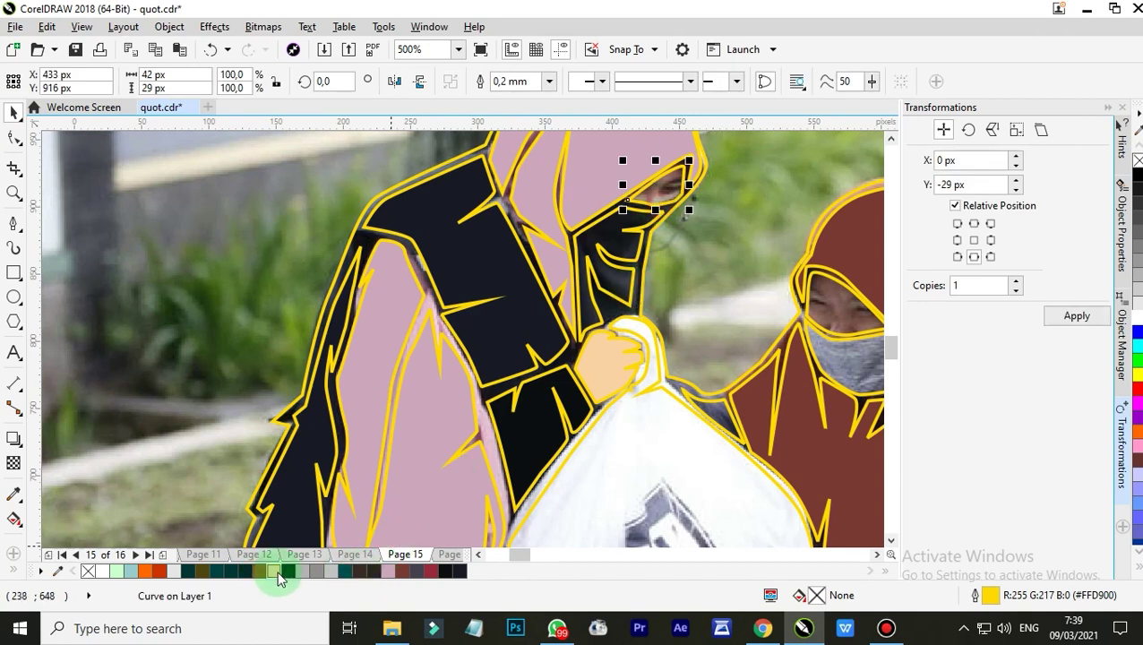
scroll(268, 358, down, 2)
scroll(564, 331, up, 2)
Step: Fill the receiving woman's visible face area with the peach skin colour C0 M23 Y37 K0
click(460, 405)
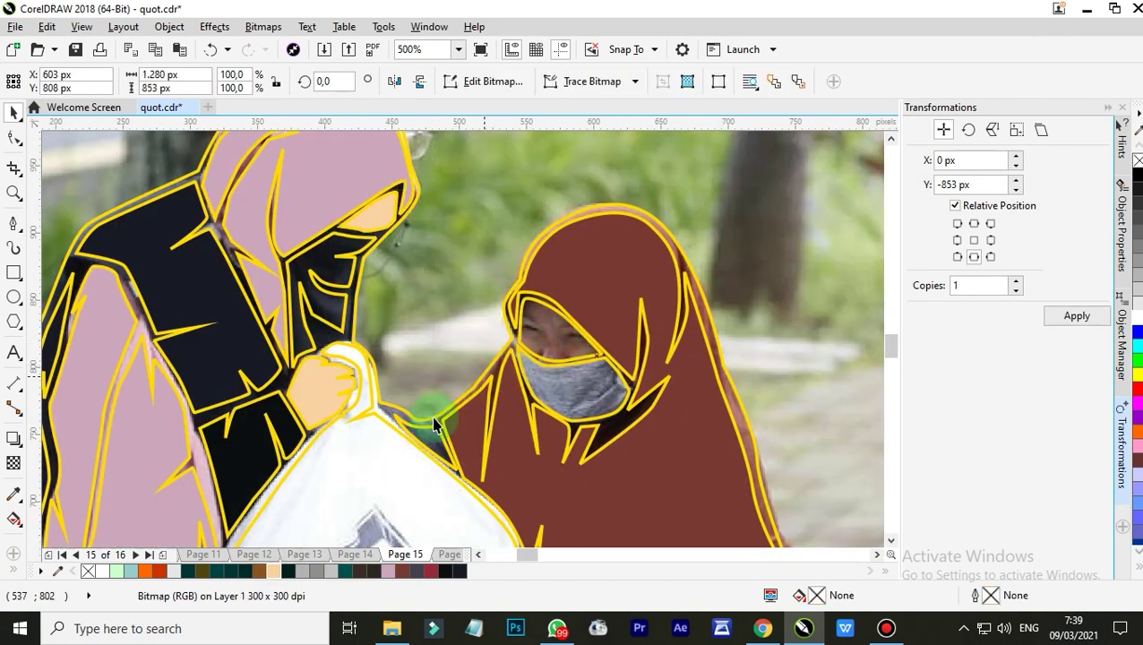
click(556, 365)
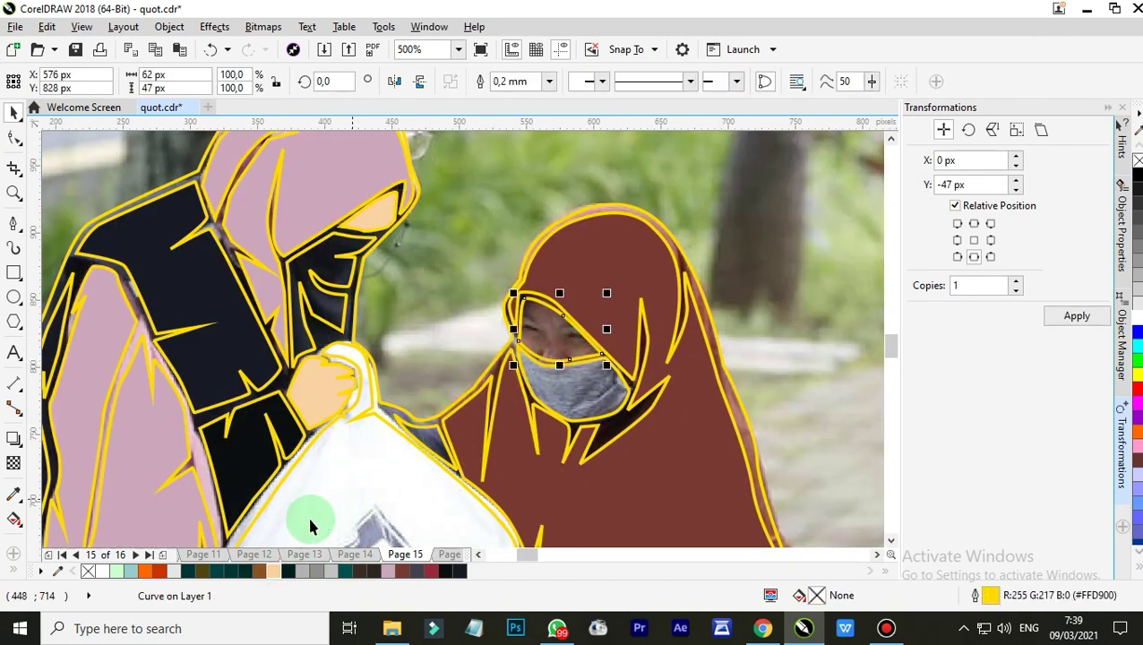
click(272, 571)
scroll(551, 260, down, 2)
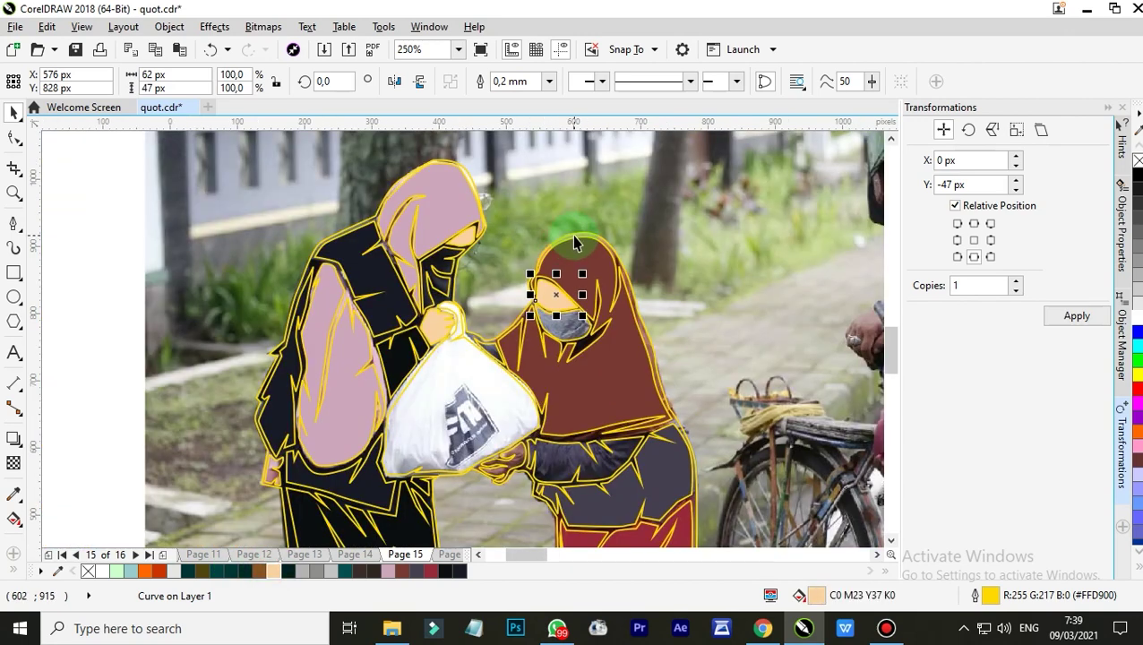
Step: Fill the outer silhouette curve around both women with the dark teal R0 G31 B31 from the document palette
click(574, 238)
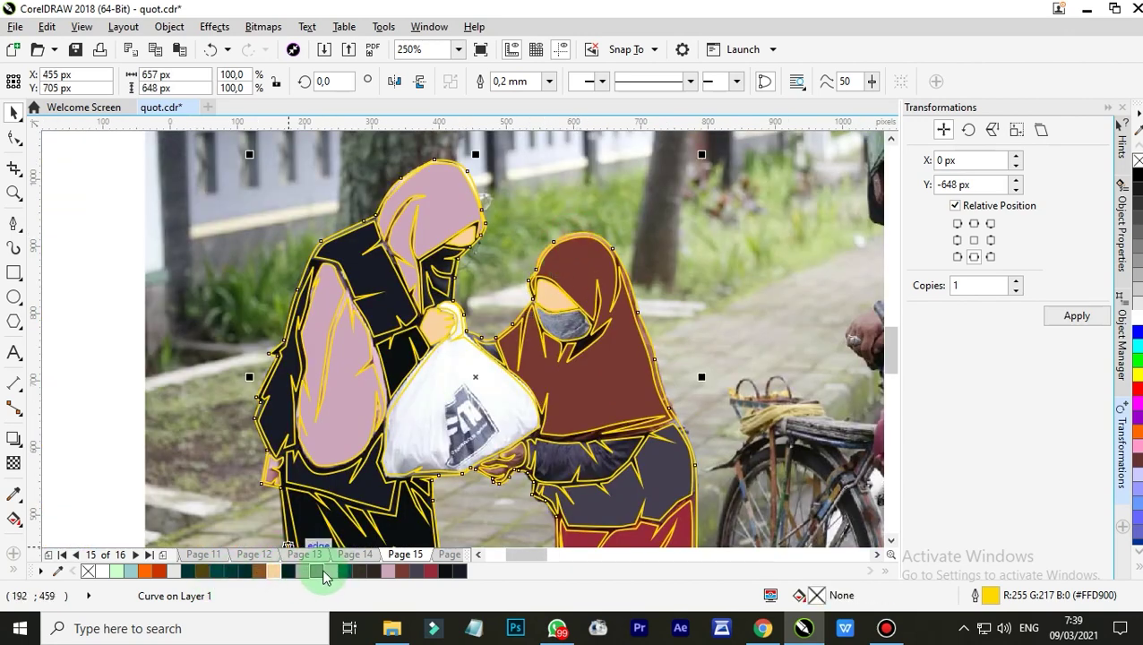
click(288, 571)
scroll(358, 394, down, 2)
scroll(388, 403, up, 2)
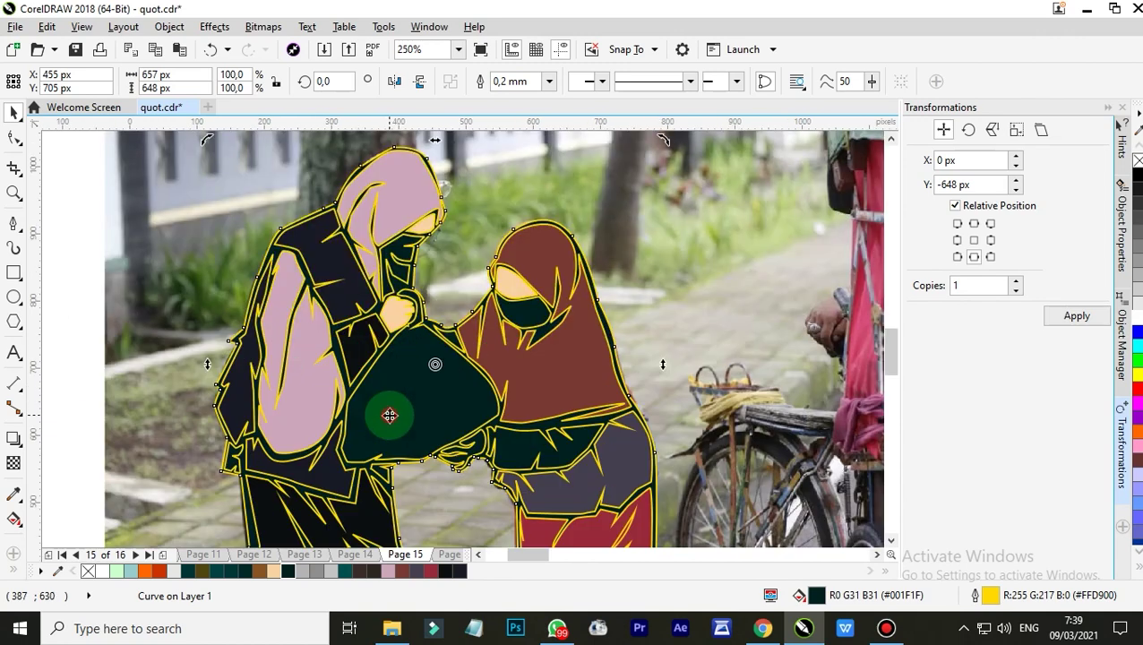
scroll(459, 400, down, 2)
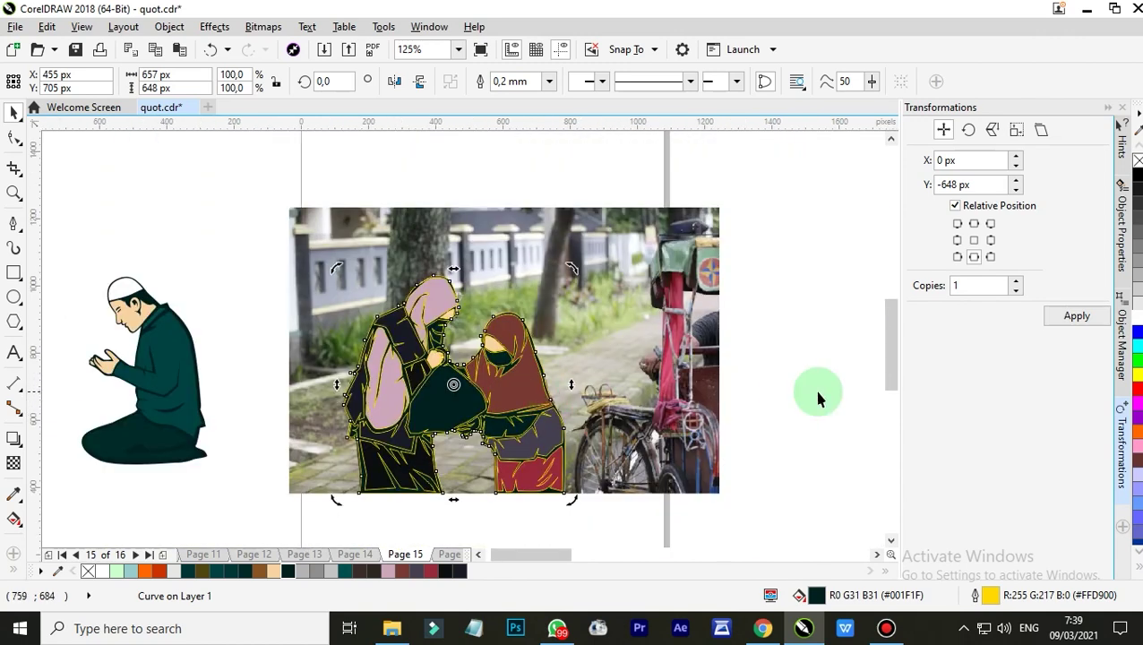
Step: Delete the reference photo behind the traced women
click(816, 395)
click(453, 412)
drag(595, 383, 624, 381)
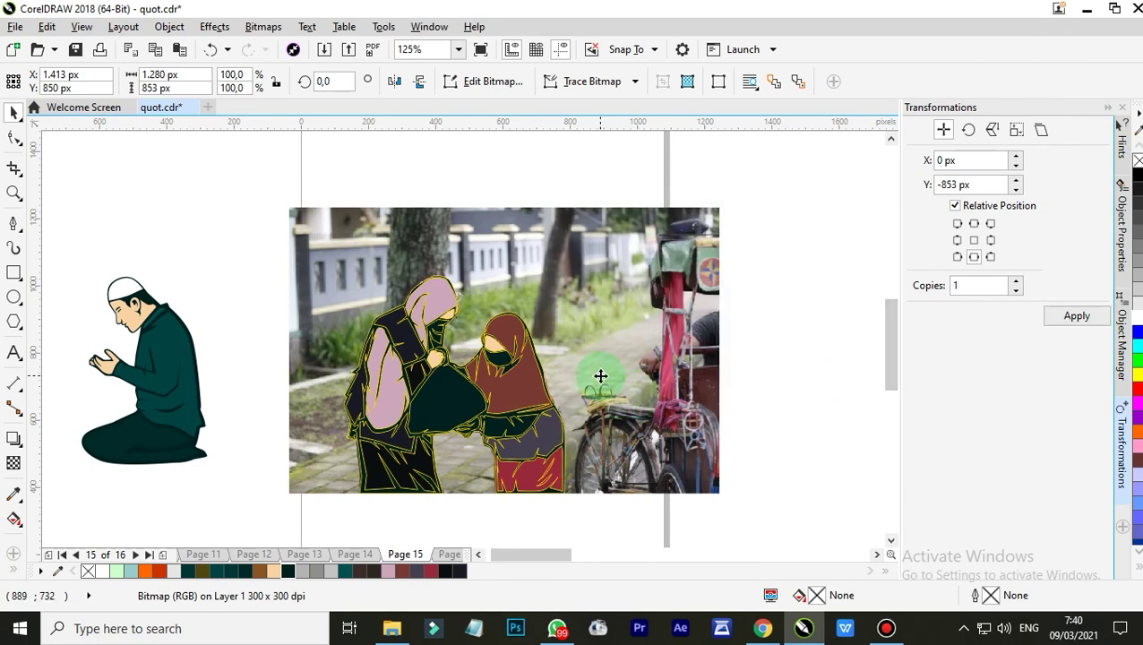
key(Delete)
Step: Fill the bag the women are holding with white
scroll(444, 403, up, 1)
click(443, 405)
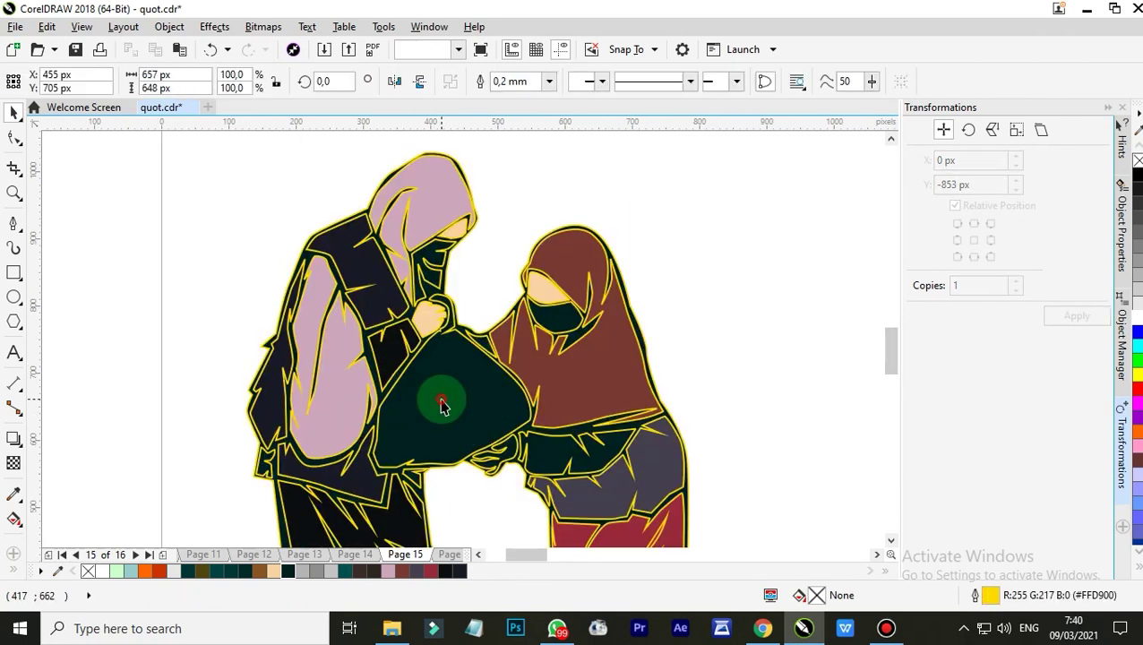
click(596, 319)
scroll(425, 325, up, 2)
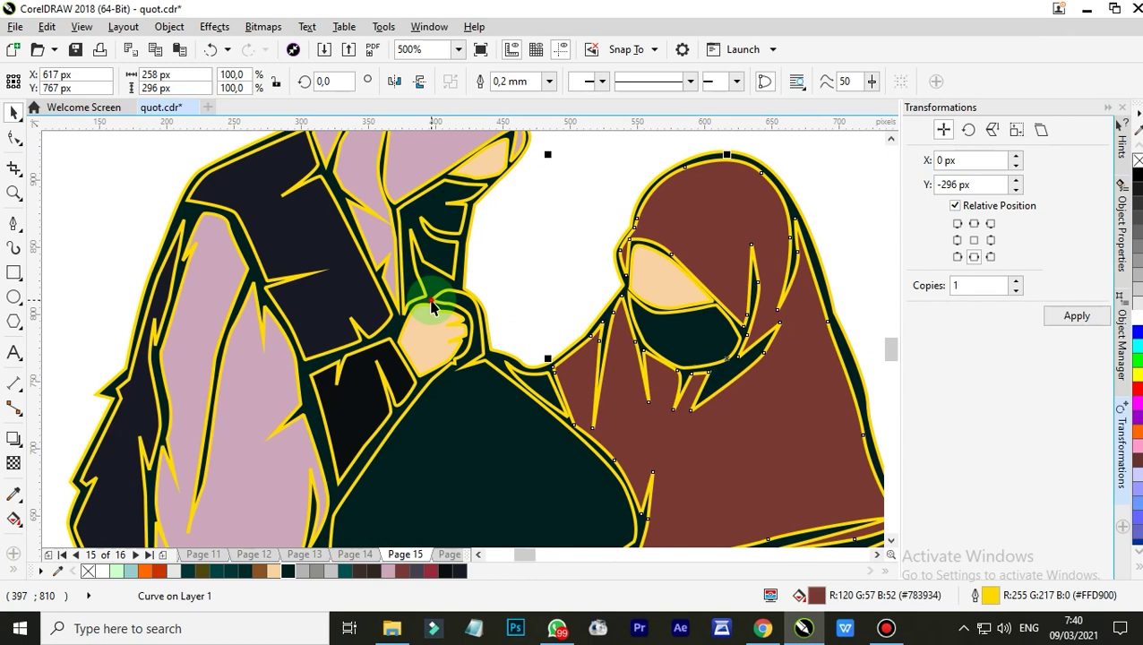
click(428, 309)
scroll(639, 334, down, 4)
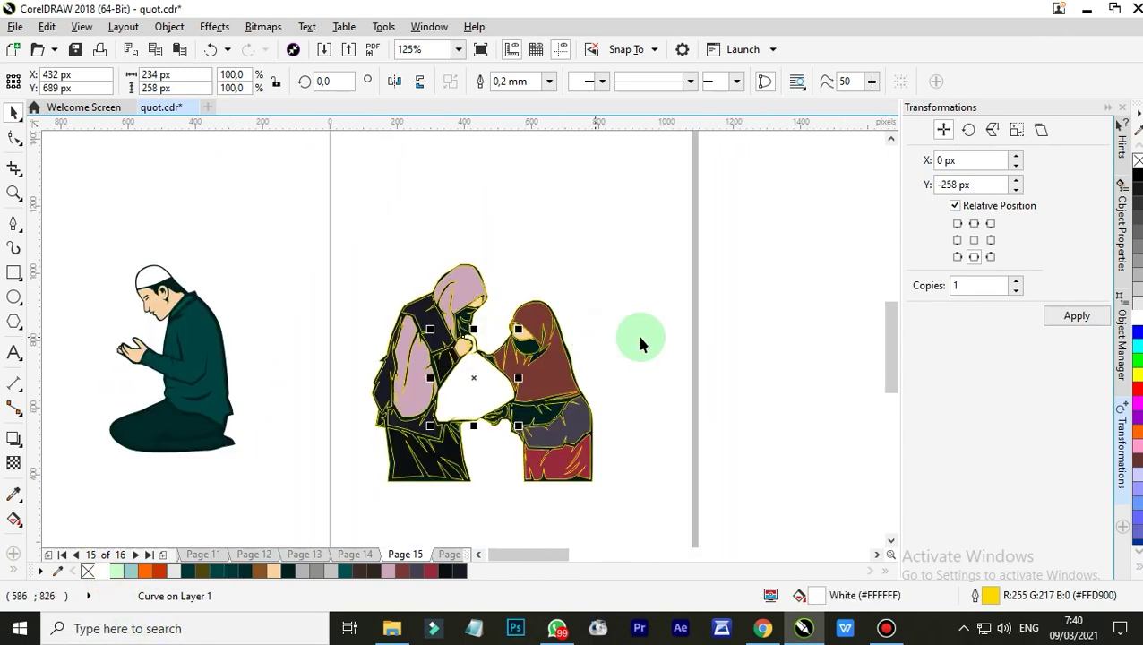
click(638, 334)
Step: Fill the receiving woman's hand beneath the bag with the peach skin colour from the document palette
scroll(478, 421, up, 4)
click(500, 459)
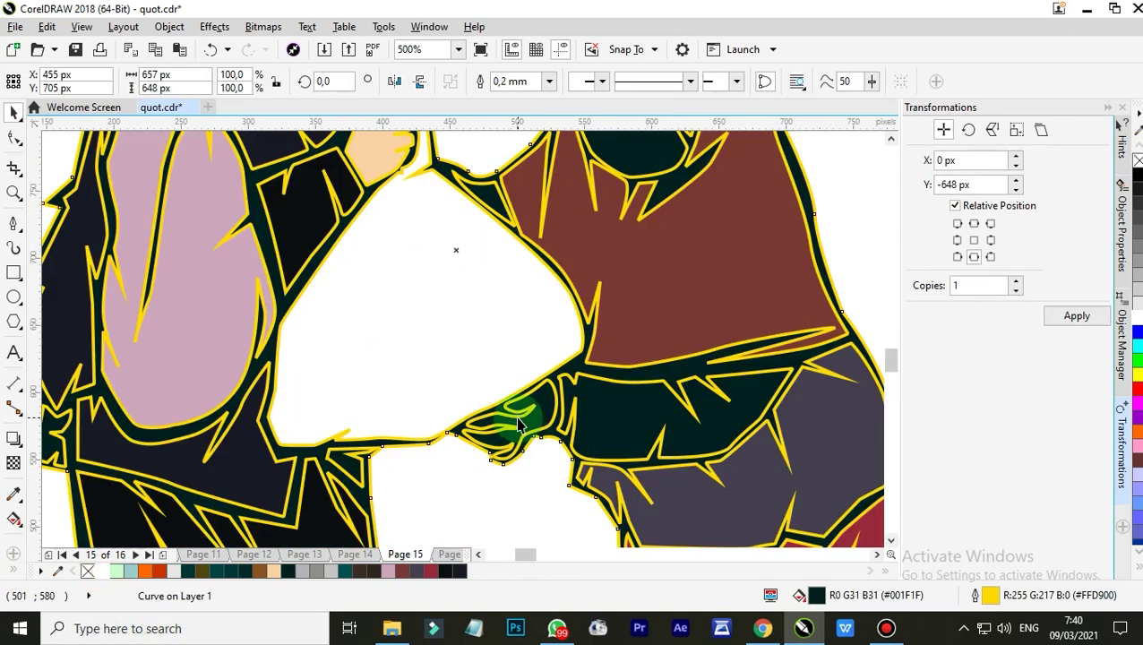
click(517, 425)
click(273, 576)
click(438, 508)
scroll(543, 408, down, 2)
scroll(536, 385, up, 2)
scroll(533, 328, down, 2)
scroll(533, 333, up, 4)
scroll(511, 339, down, 2)
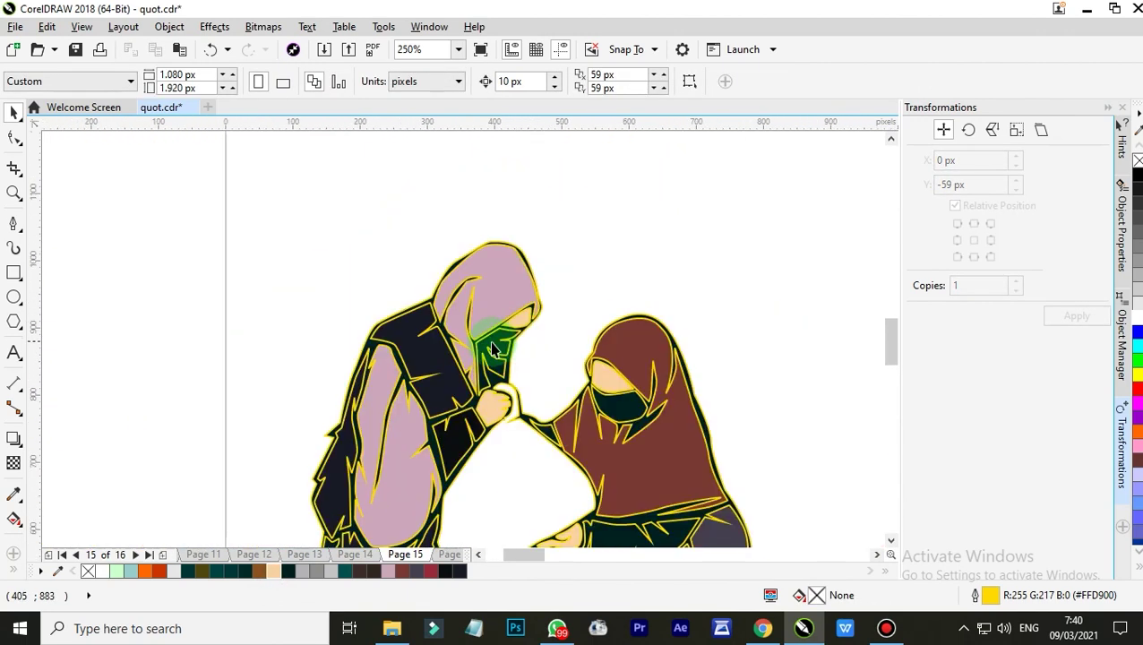
Step: Fill the upper part of the giving woman's vest with the dark teal R1 G54 B54
scroll(491, 345, up, 2)
click(491, 343)
click(498, 371)
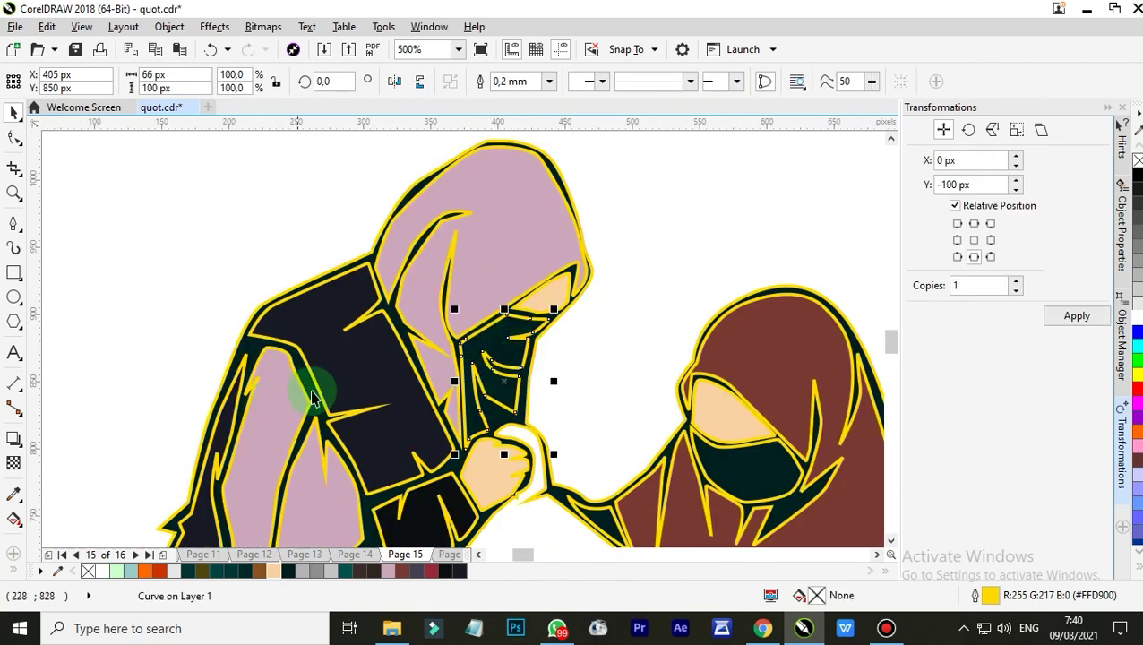
click(214, 574)
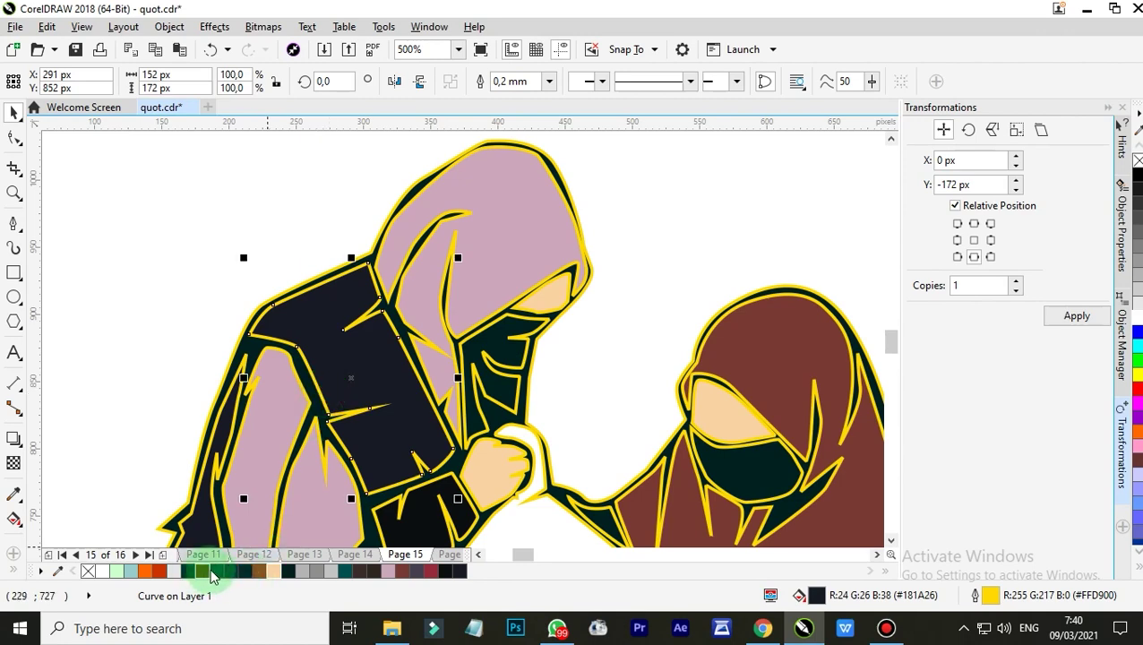
click(215, 574)
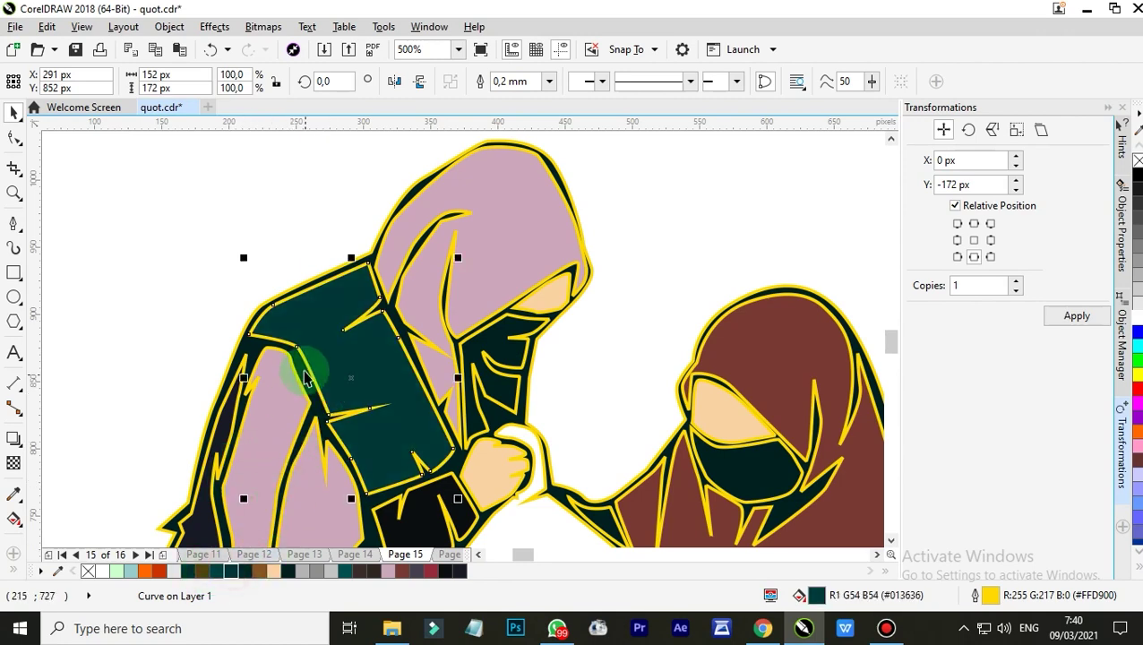
scroll(305, 381, down, 2)
scroll(256, 446, up, 2)
Step: Fill the back piece and lower section of the giving woman's vest with the same teal as its upper part
scroll(327, 346, down, 2)
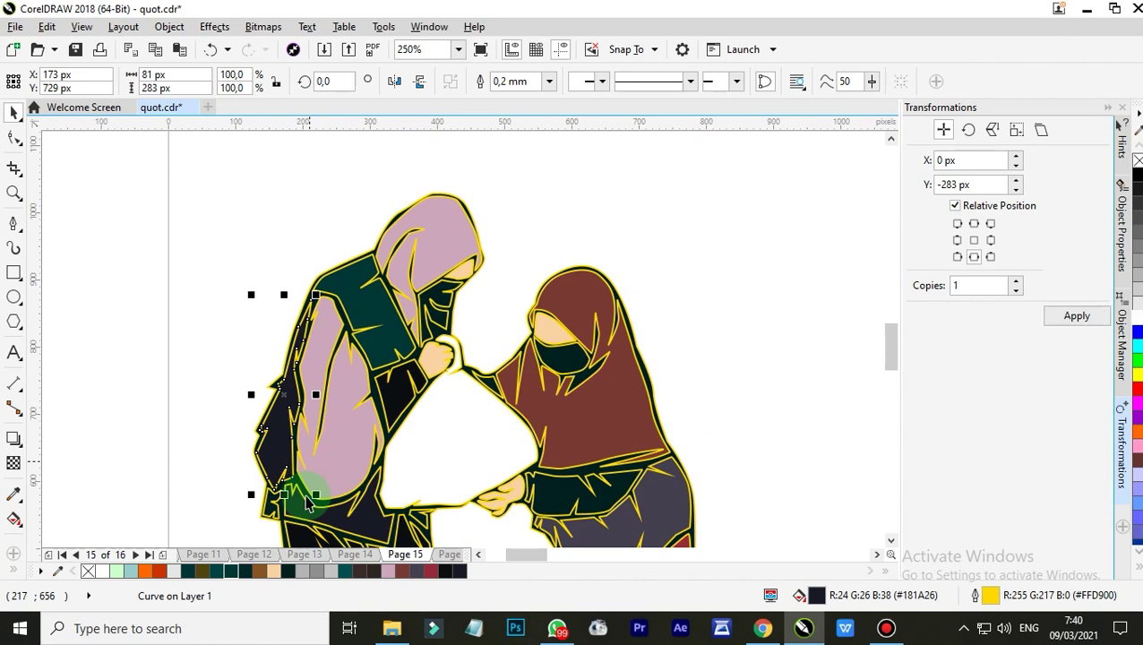
shift+click(404, 525)
shift+click(418, 518)
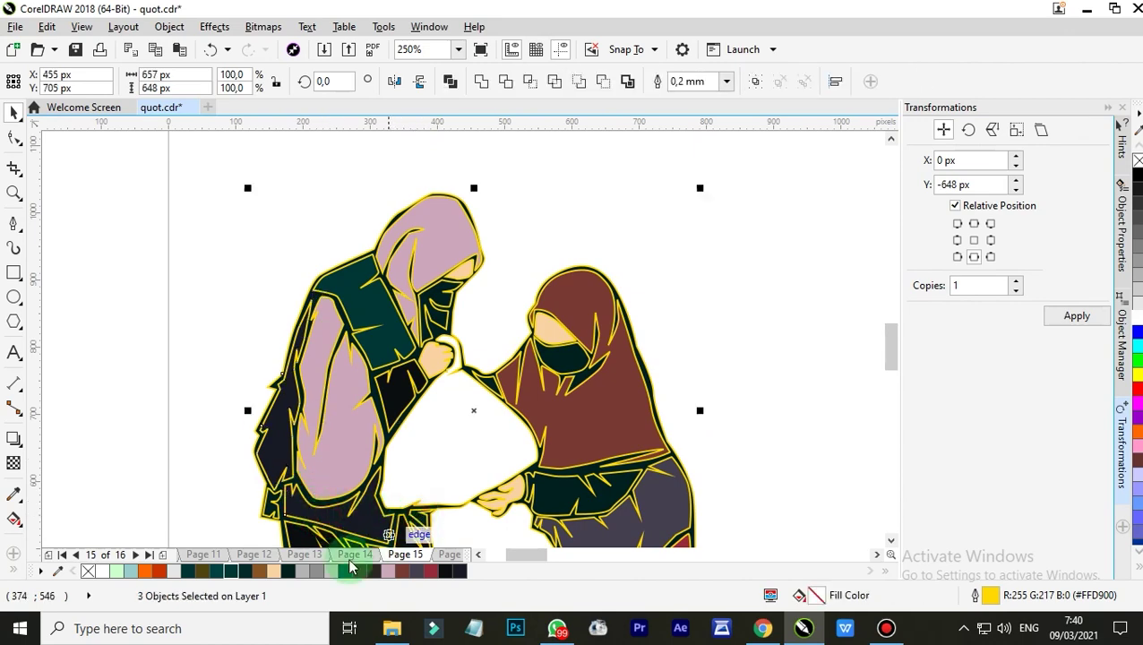
click(233, 572)
click(188, 503)
scroll(290, 385, down, 2)
scroll(215, 430, up, 4)
scroll(152, 470, down, 2)
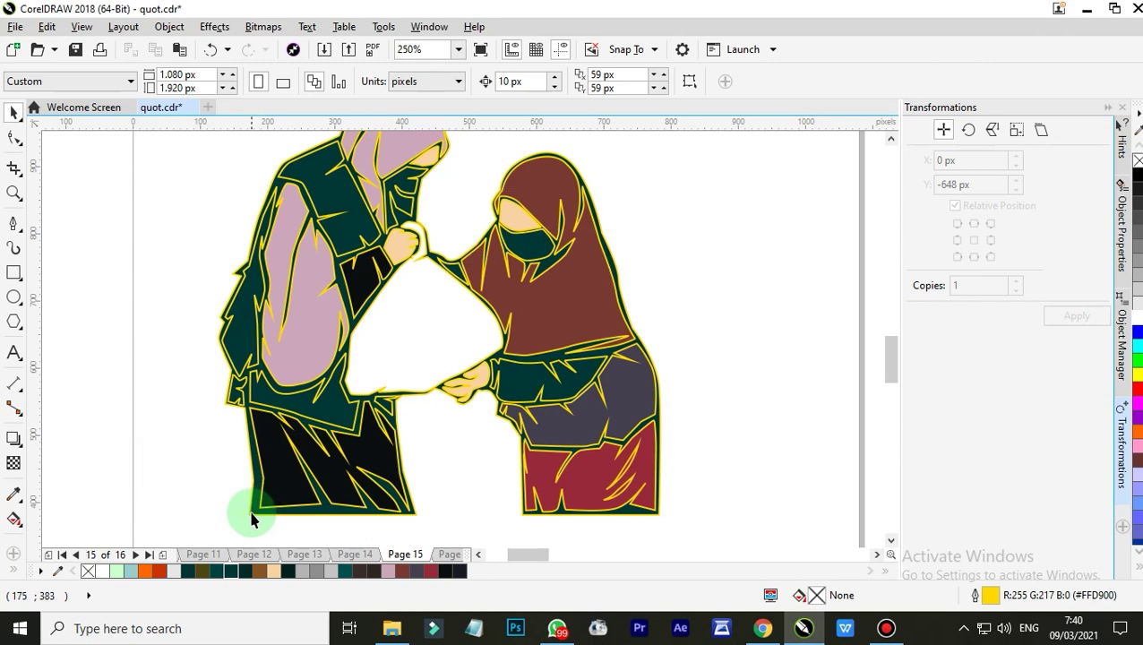
Step: Refill the outer silhouette with the darker teal R0 G31 B31 and fill the small vest piece beneath the bag with the vest's teal
click(251, 517)
click(230, 476)
scroll(376, 416, up, 2)
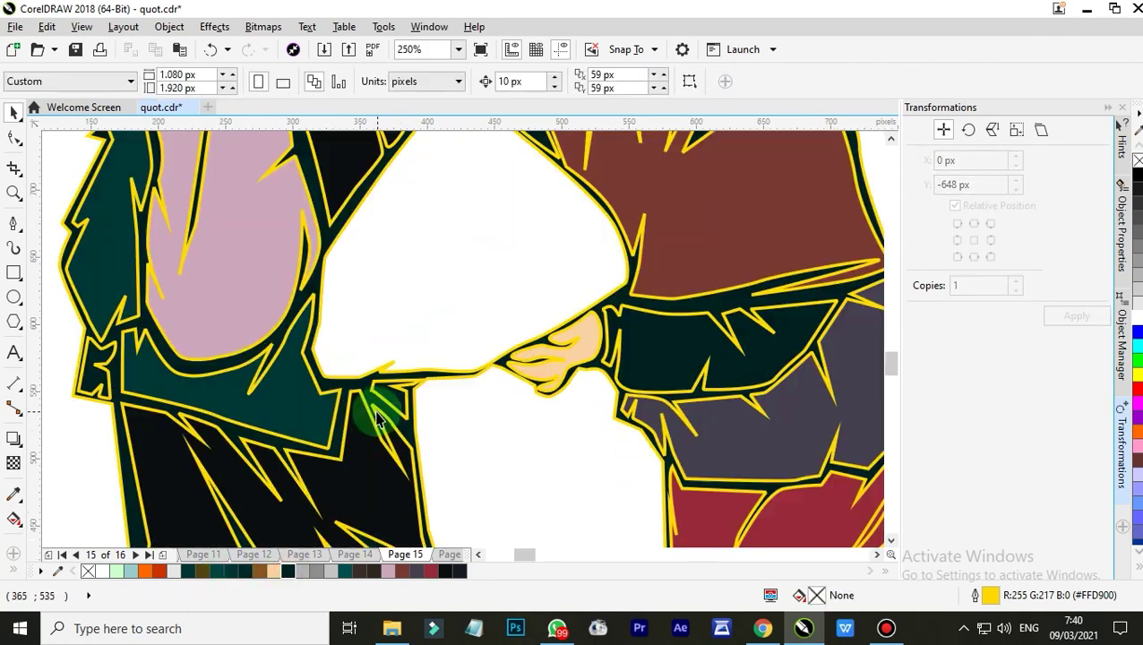
click(381, 408)
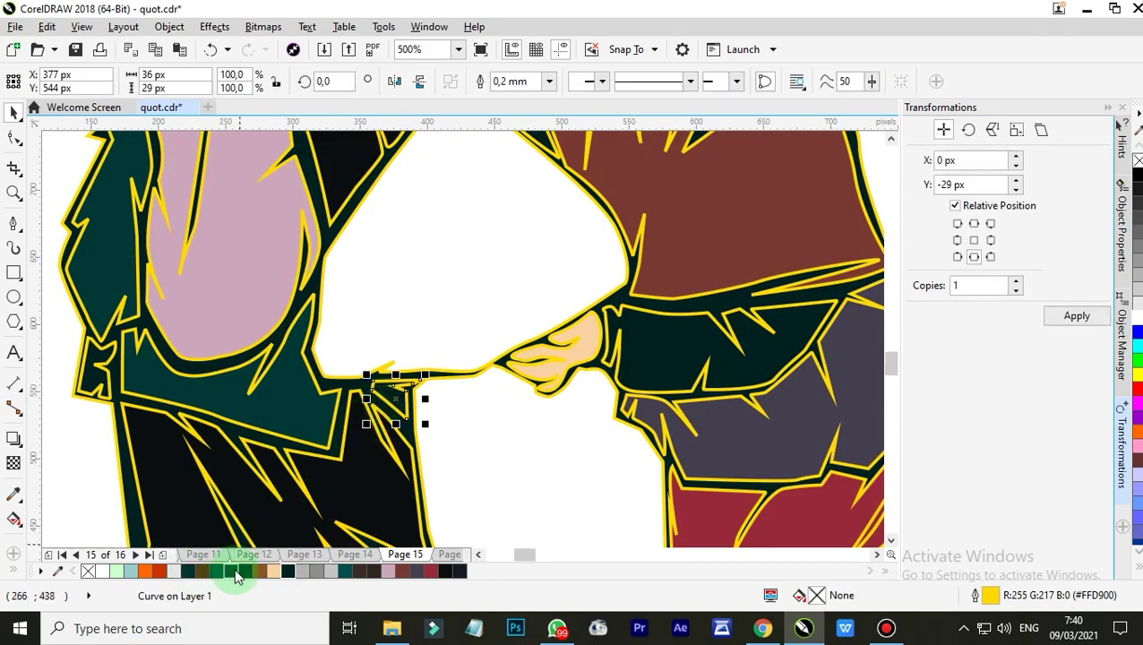
click(500, 482)
scroll(439, 430, down, 4)
scroll(377, 467, up, 4)
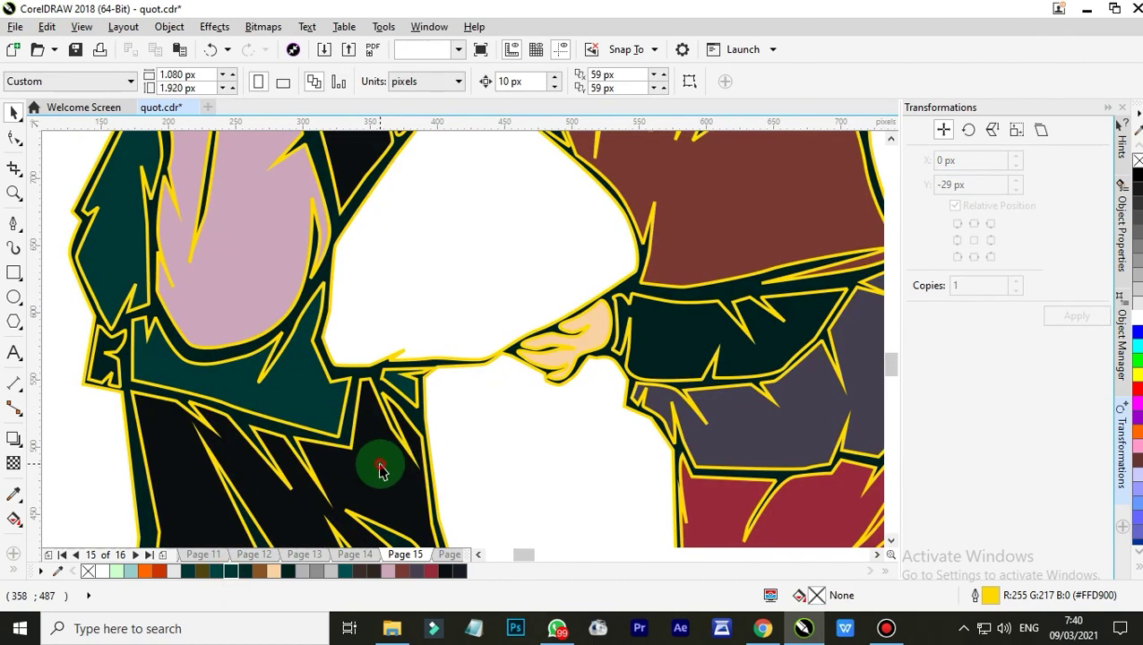
Step: Fill the giving woman's skirt with a dark teal slightly darker than her vest
click(380, 464)
scroll(380, 464, down, 4)
scroll(367, 467, up, 2)
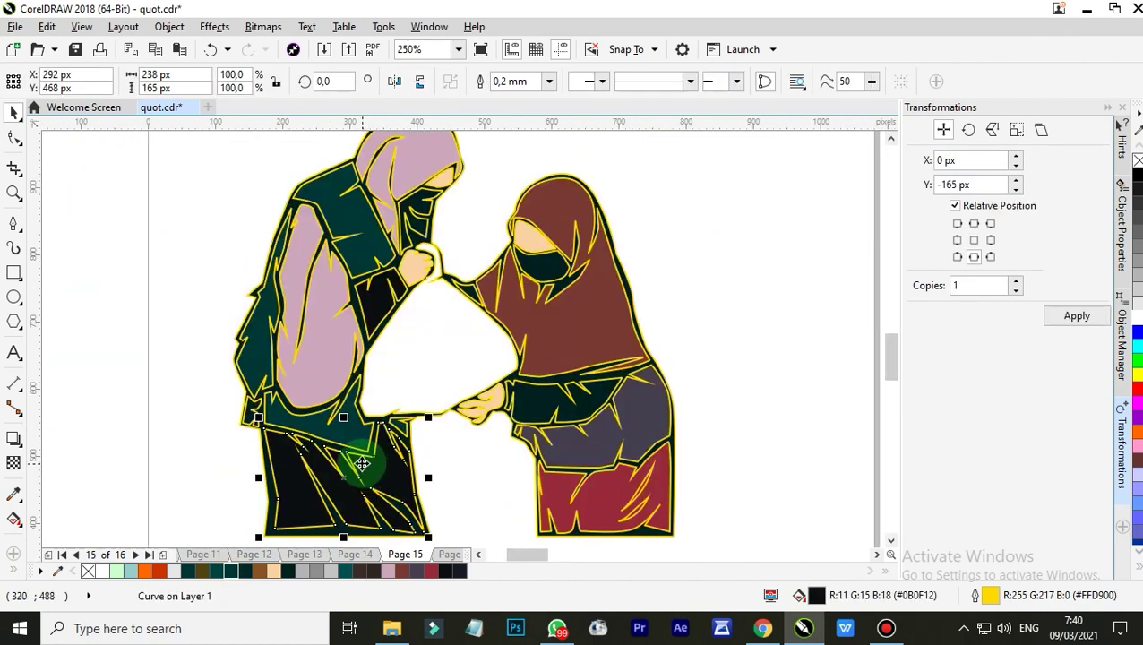
click(236, 571)
click(244, 571)
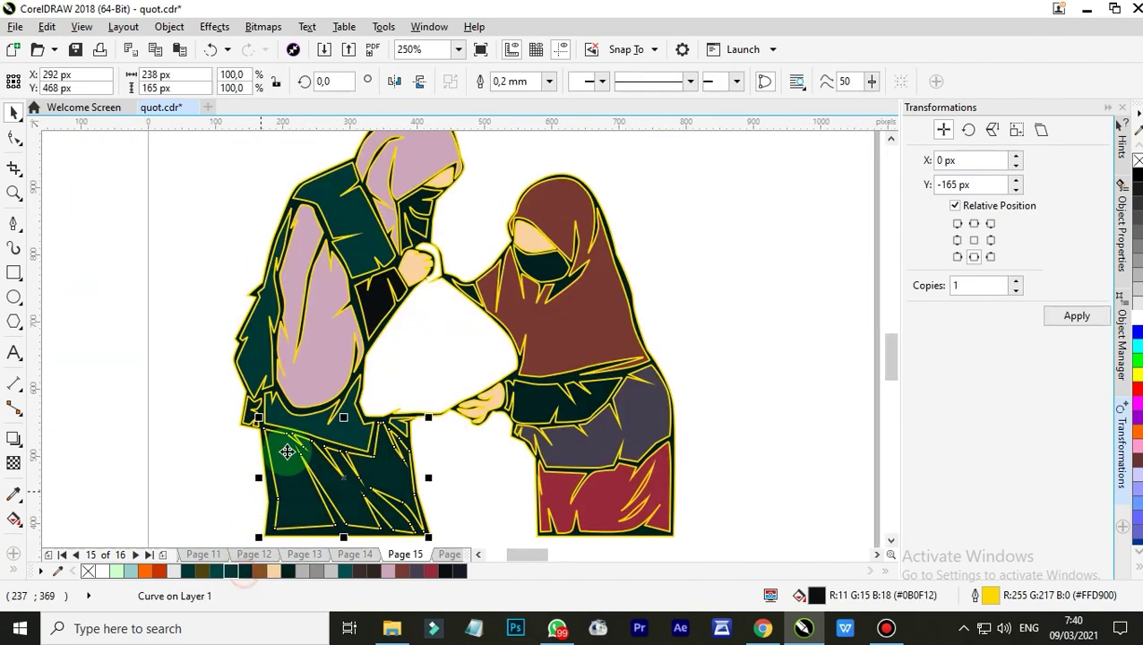
Step: Fill the giving woman's front sleeve beside the bag with the same dark teal as her skirt
click(387, 295)
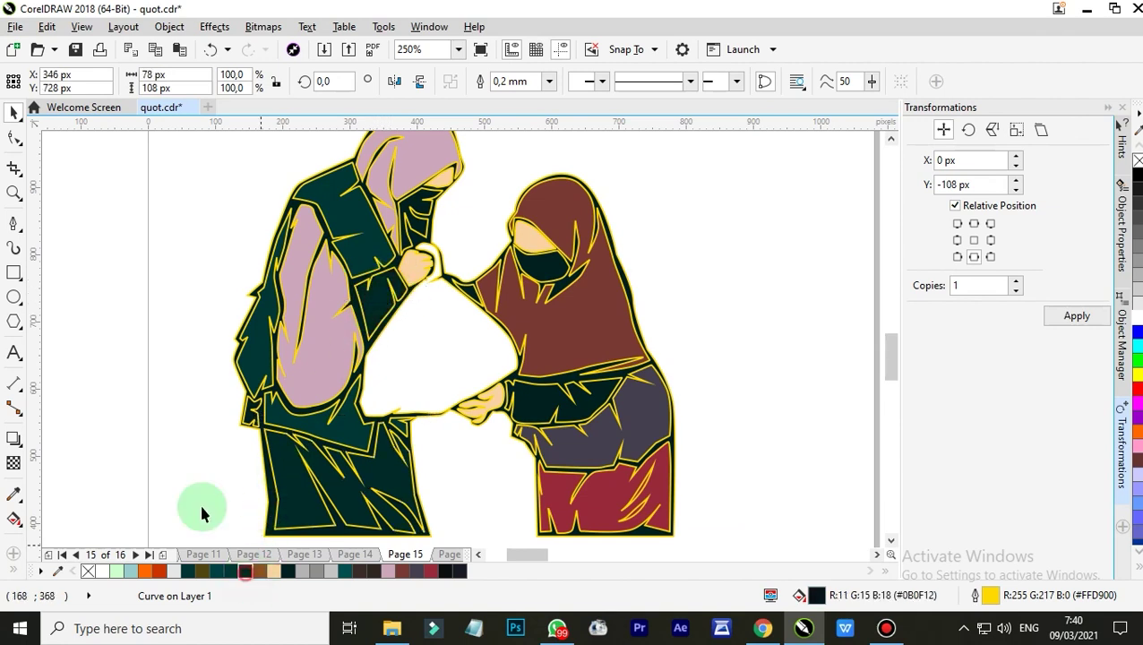
click(168, 483)
click(319, 508)
click(210, 500)
scroll(409, 421, down, 2)
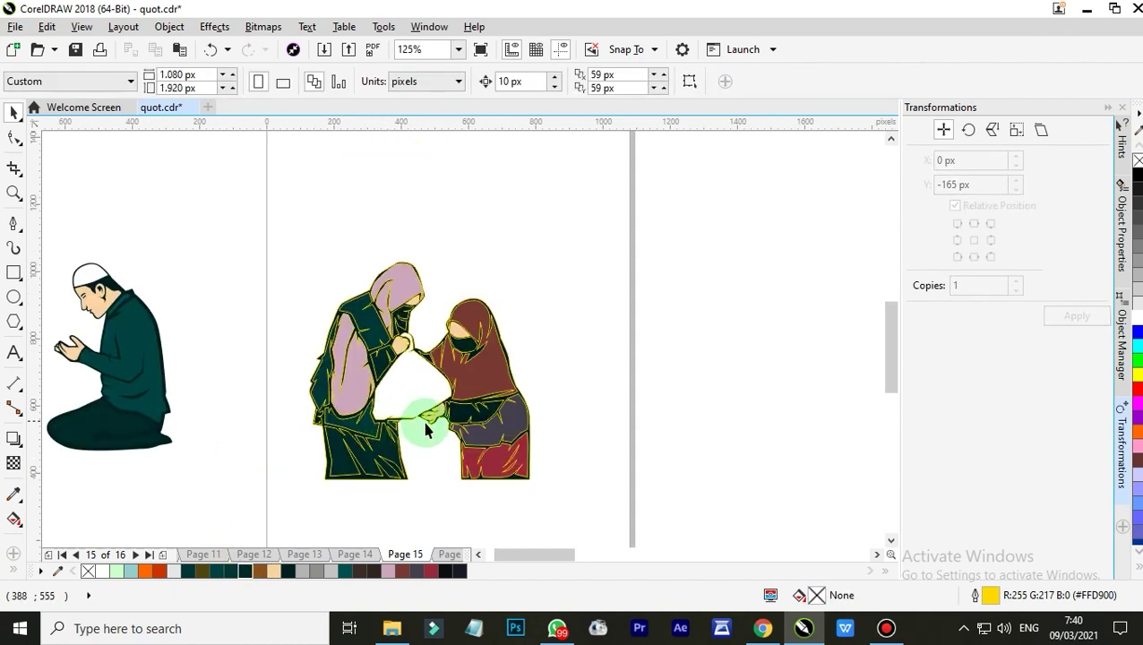
scroll(488, 421, up, 2)
click(488, 421)
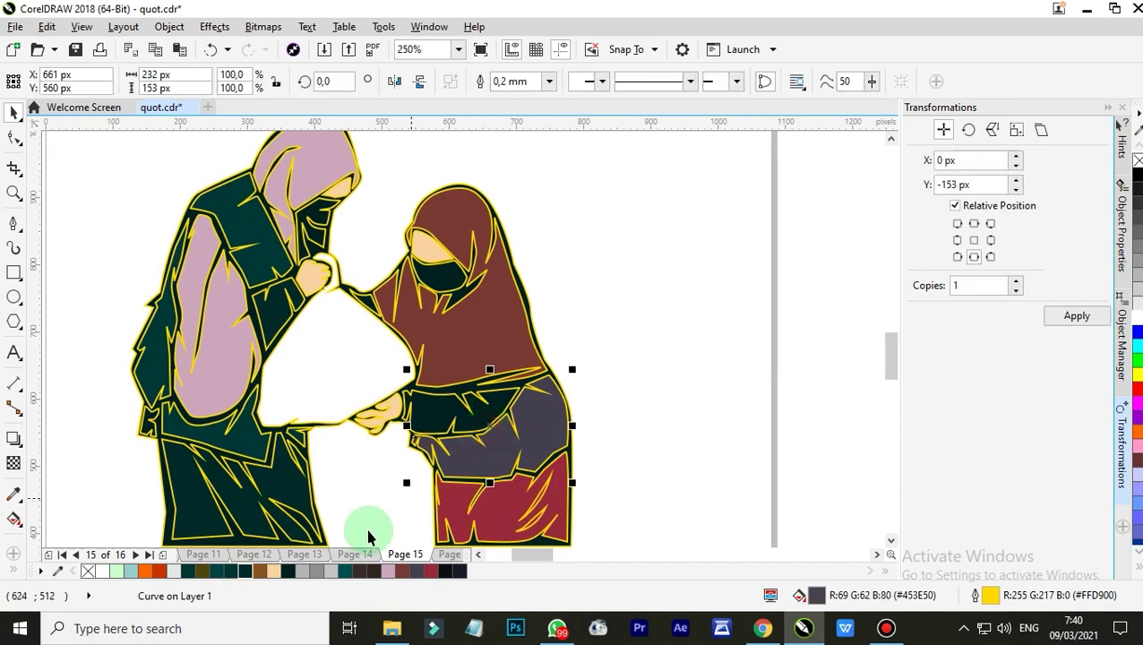
click(421, 569)
click(662, 451)
key(ctrl+z)
click(683, 424)
Step: Fill the receiving woman's sleeve with the same purple-grey as her tunic, after trying the dark brown R59 G44 B41
scroll(402, 414, up, 2)
click(405, 419)
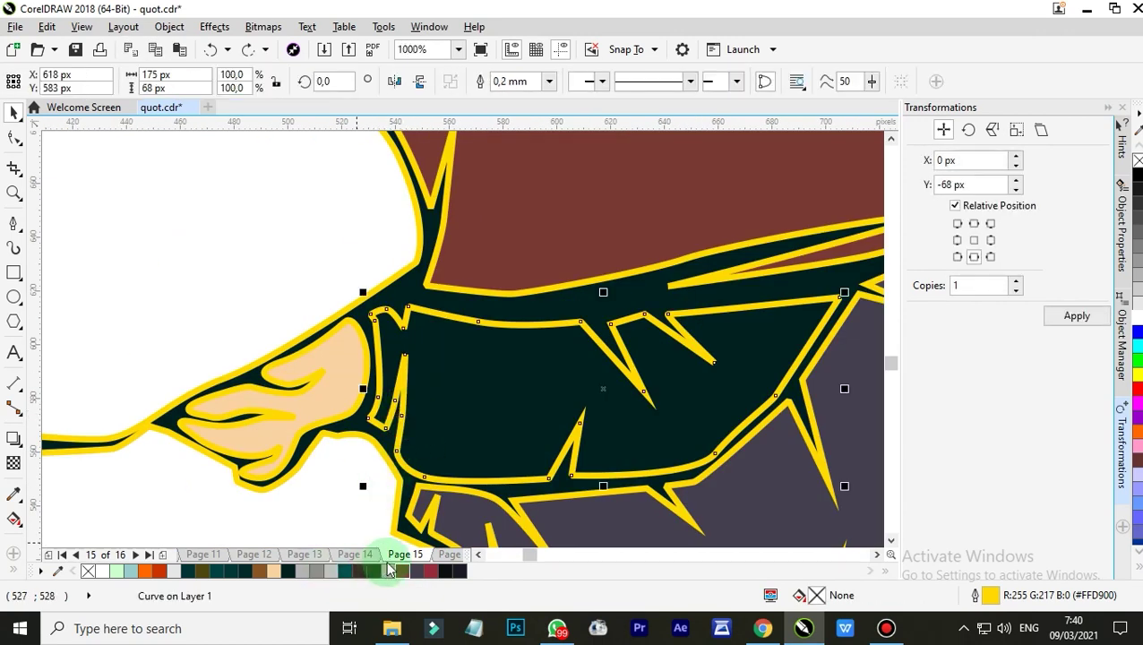
click(360, 572)
scroll(428, 484, down, 4)
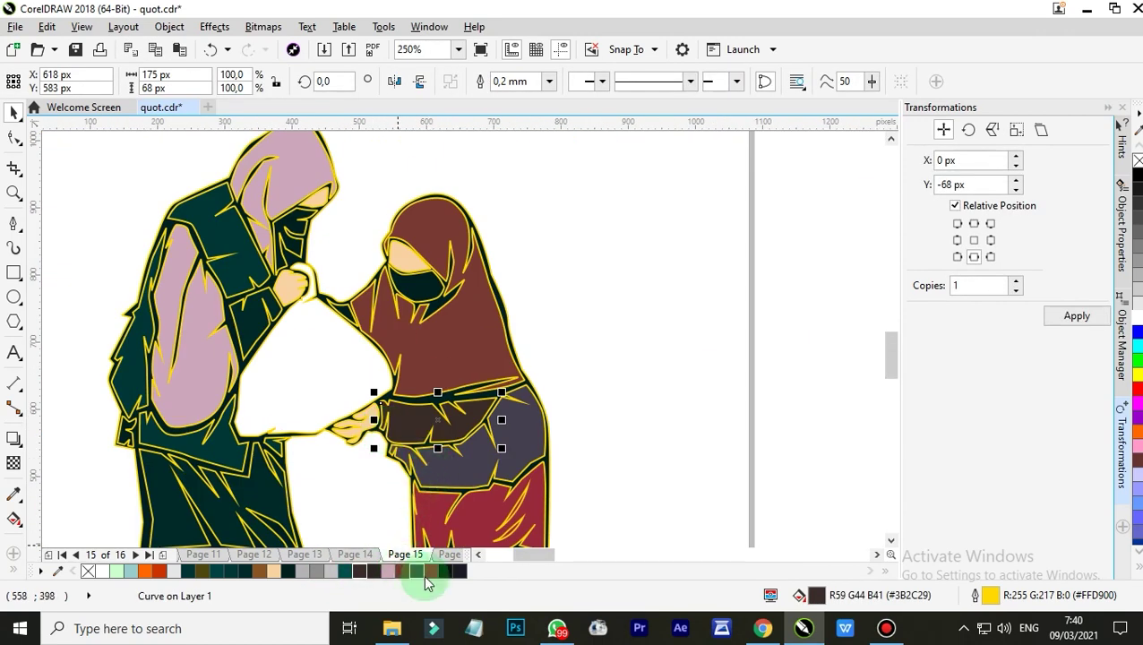
click(428, 573)
click(417, 573)
click(665, 465)
scroll(518, 445, up, 1)
scroll(519, 446, down, 2)
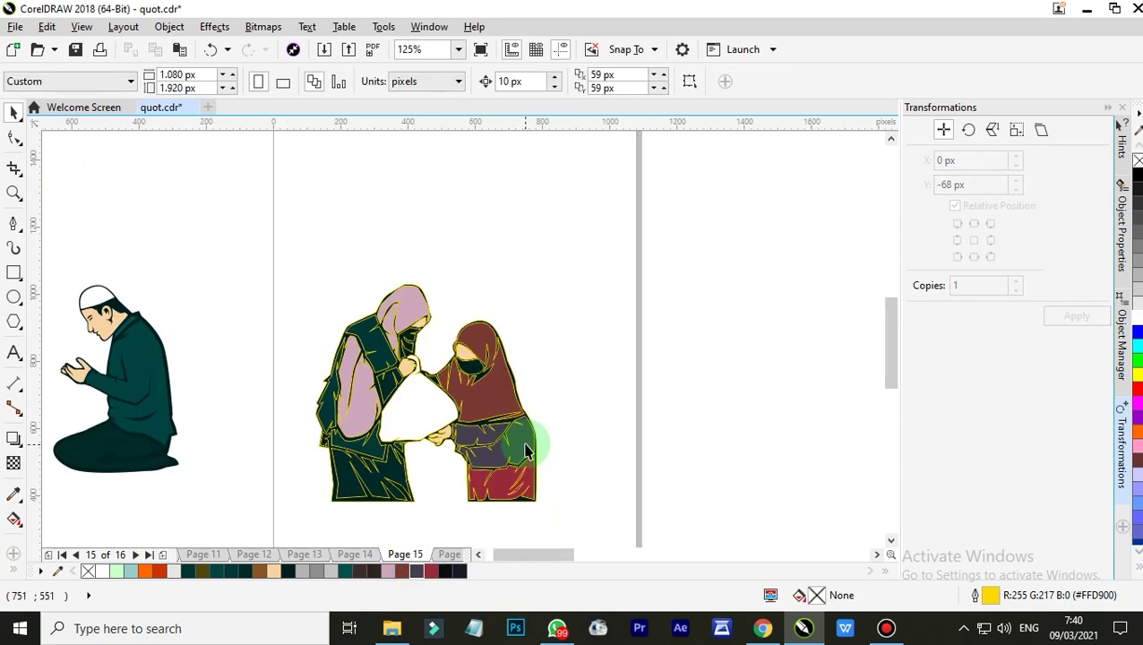
Step: Select all the shapes of both women and the bag and remove their yellow outlines
scroll(526, 452, down, 2)
drag(296, 257, 296, 257)
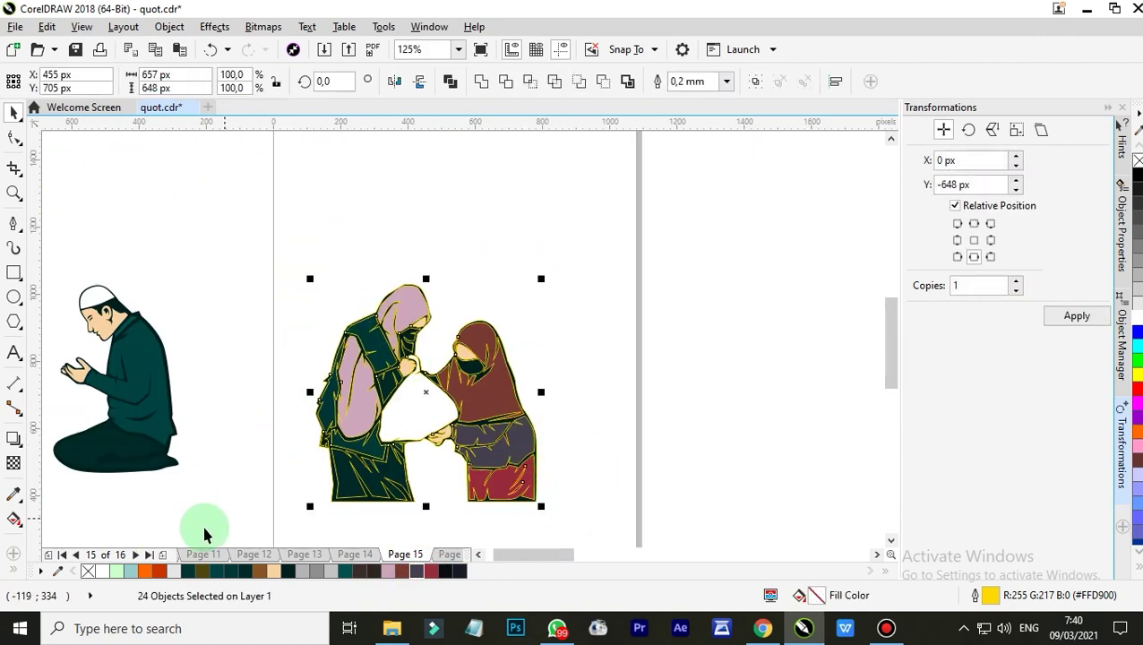
right_click(88, 571)
click(246, 497)
Step: Select the giving woman's mask and fill it with a lighter teal so it stands out from the silhouette
scroll(400, 348, up, 3)
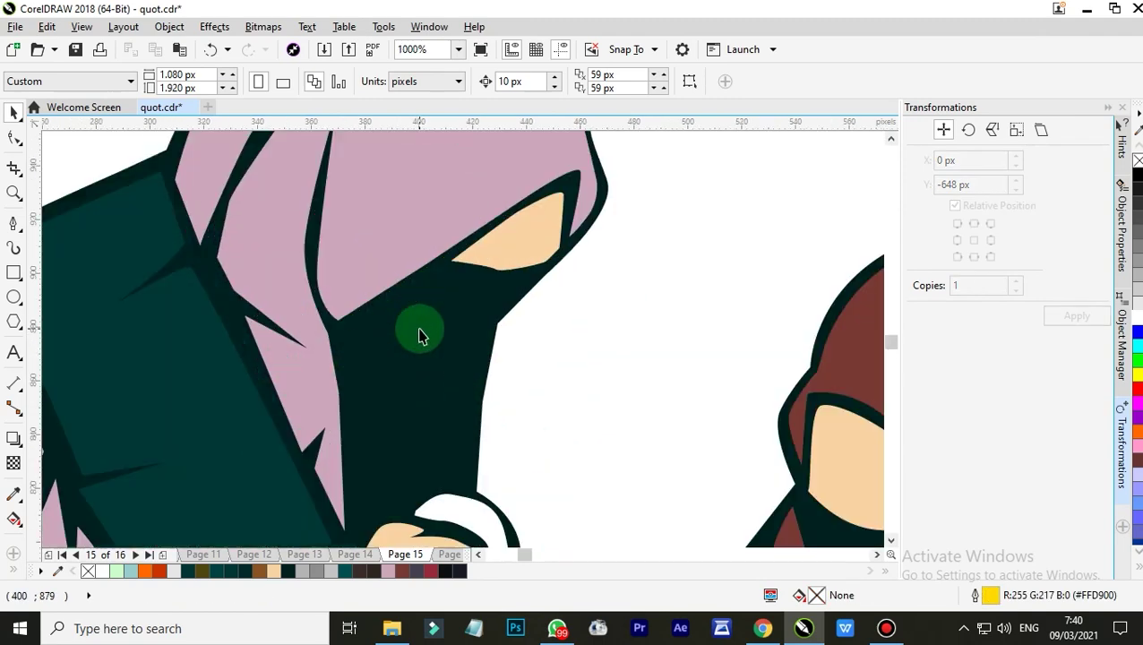
click(411, 336)
scroll(454, 347, down, 2)
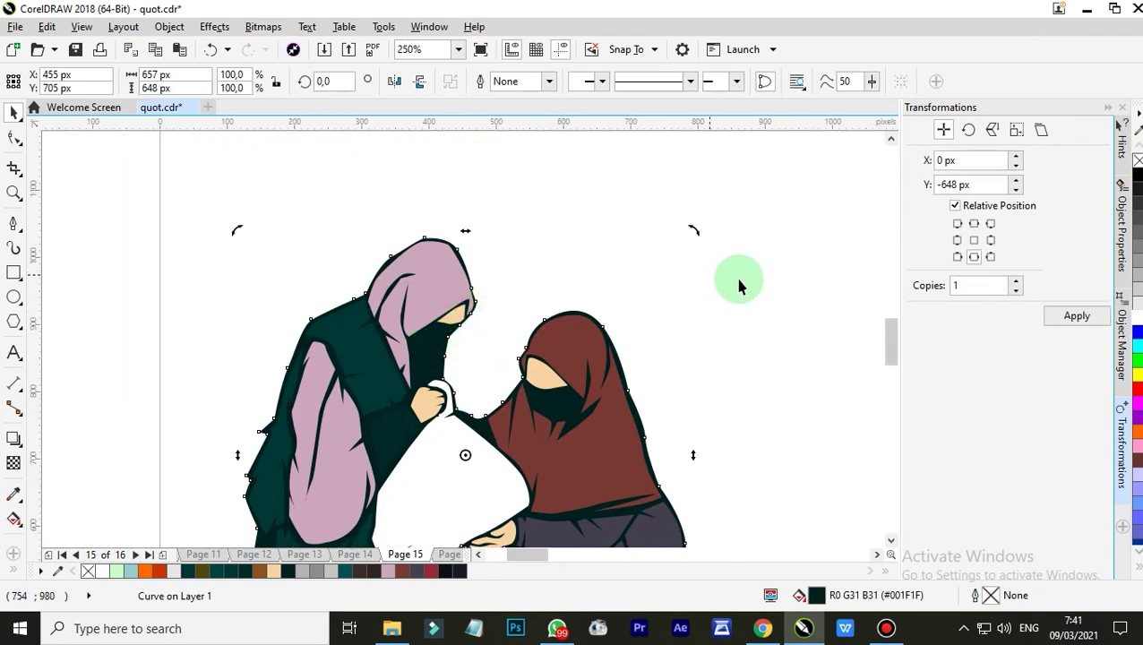
click(487, 333)
scroll(491, 359, down, 1)
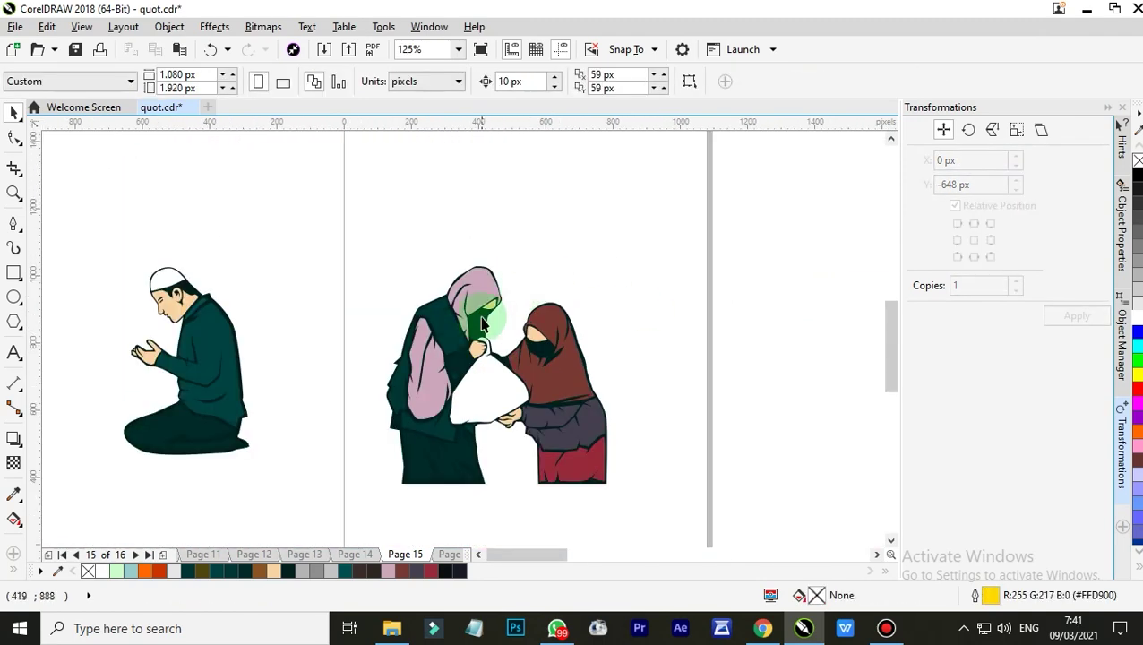
scroll(481, 324, up, 2)
click(479, 324)
scroll(485, 319, down, 1)
click(534, 324)
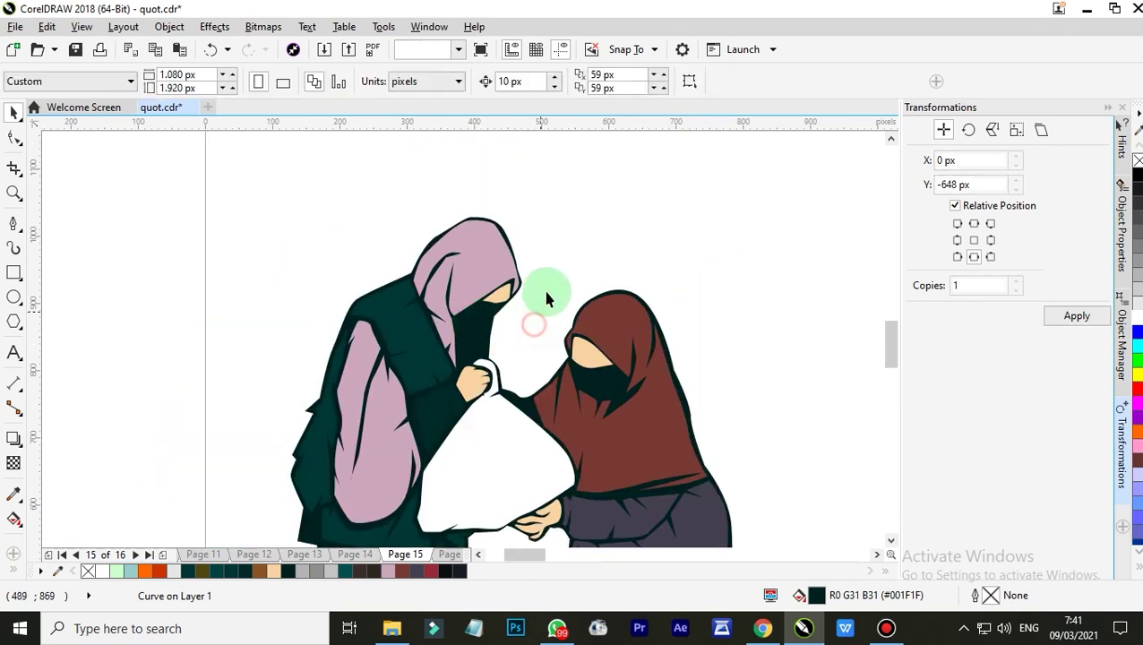
drag(547, 292, 464, 374)
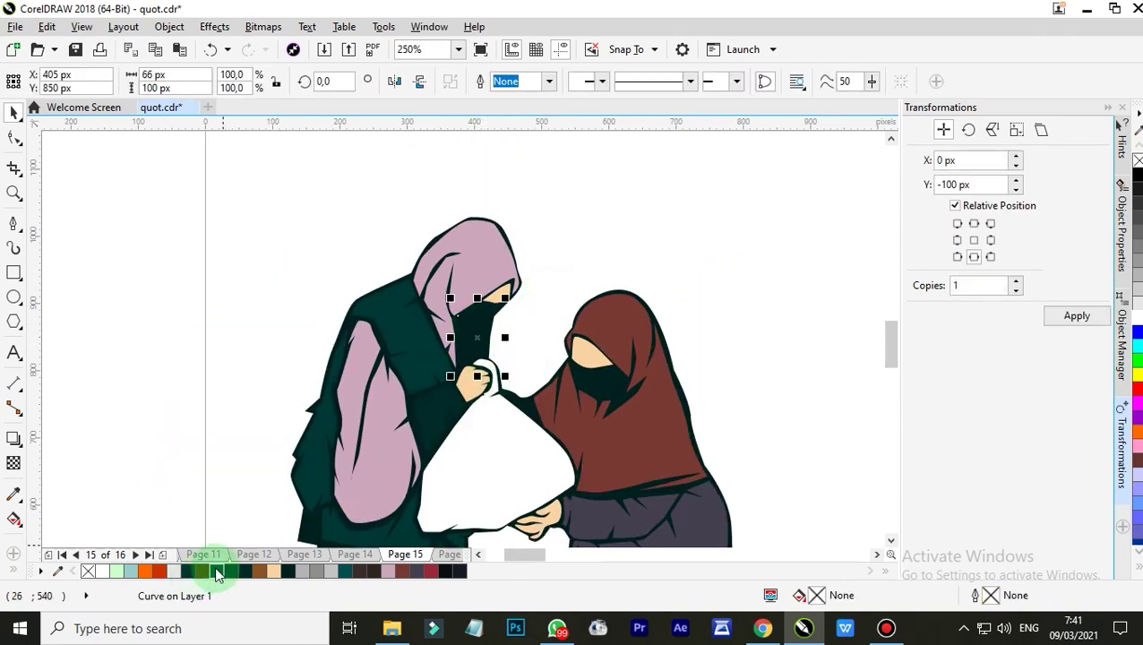
click(196, 512)
scroll(485, 368, down, 3)
Step: Select the receiving woman's mask and fill it with grey from the document palette
scroll(529, 365, up, 4)
click(554, 333)
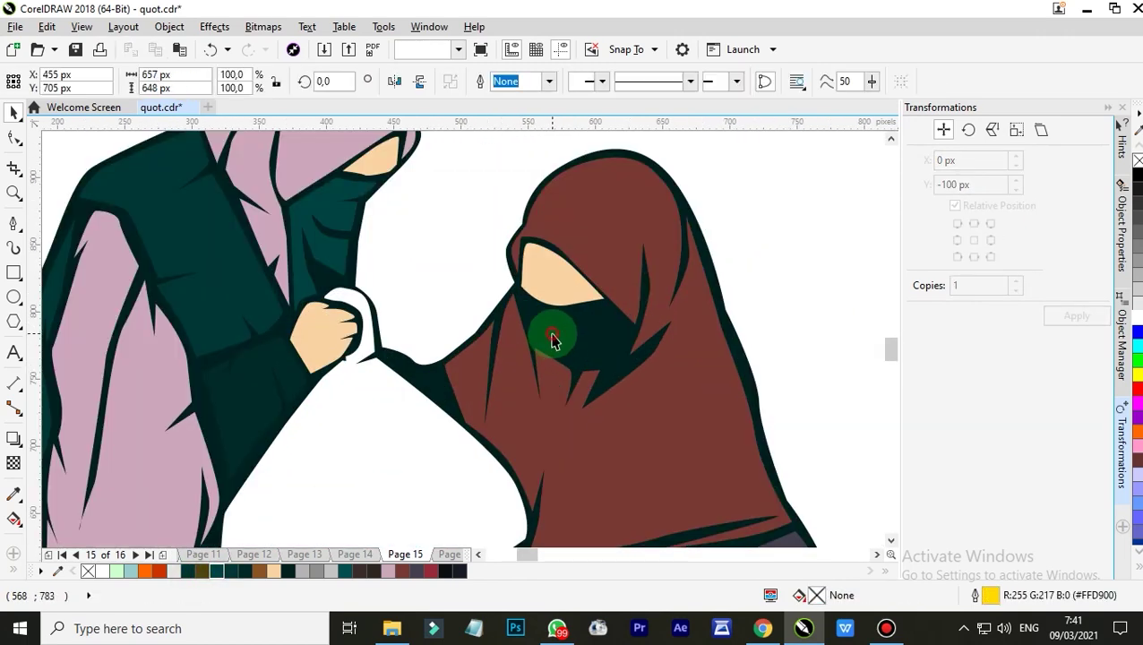
scroll(551, 326, down, 1)
drag(706, 367, 492, 309)
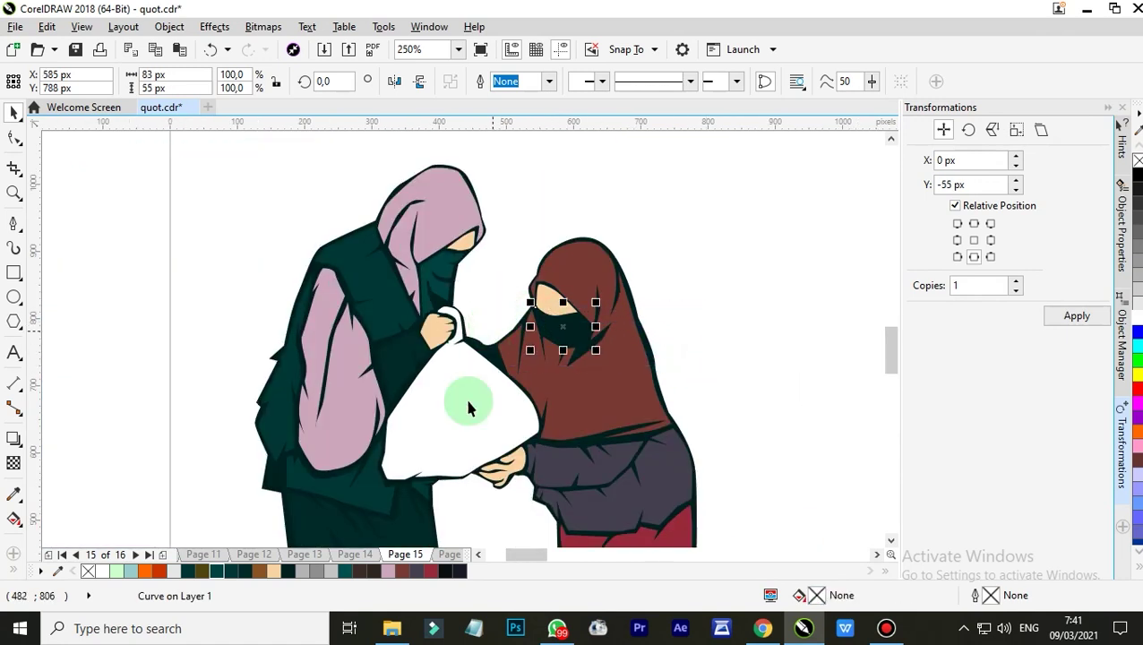
click(689, 357)
scroll(680, 354, down, 4)
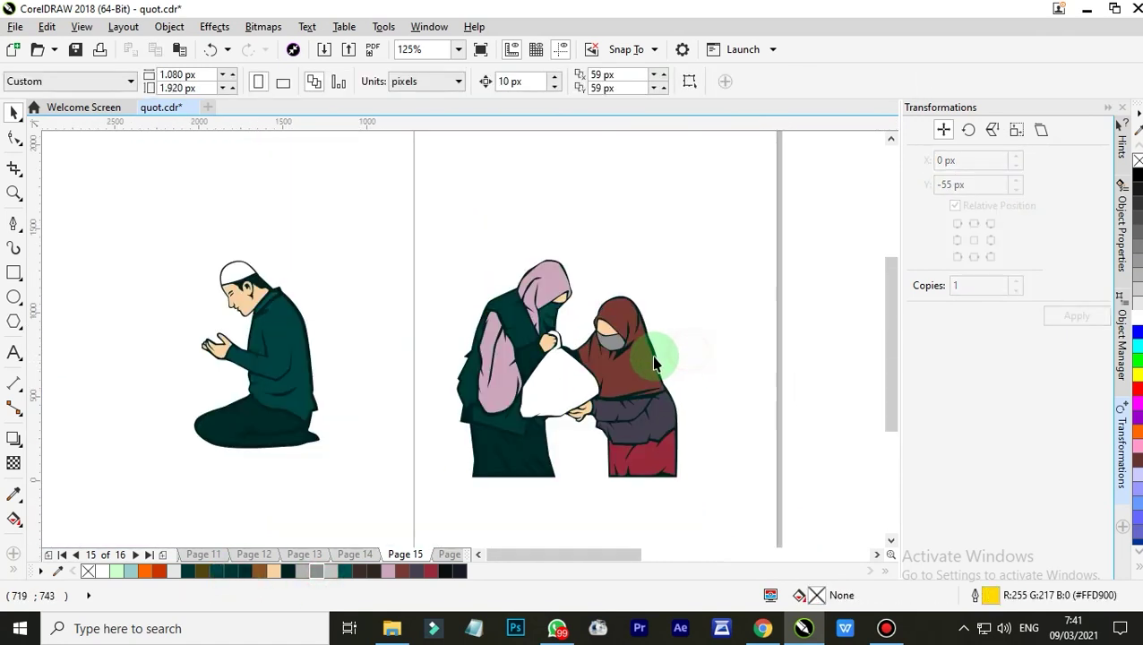
Step: Select all the shapes of both women and the bag and group them
drag(499, 291, 557, 315)
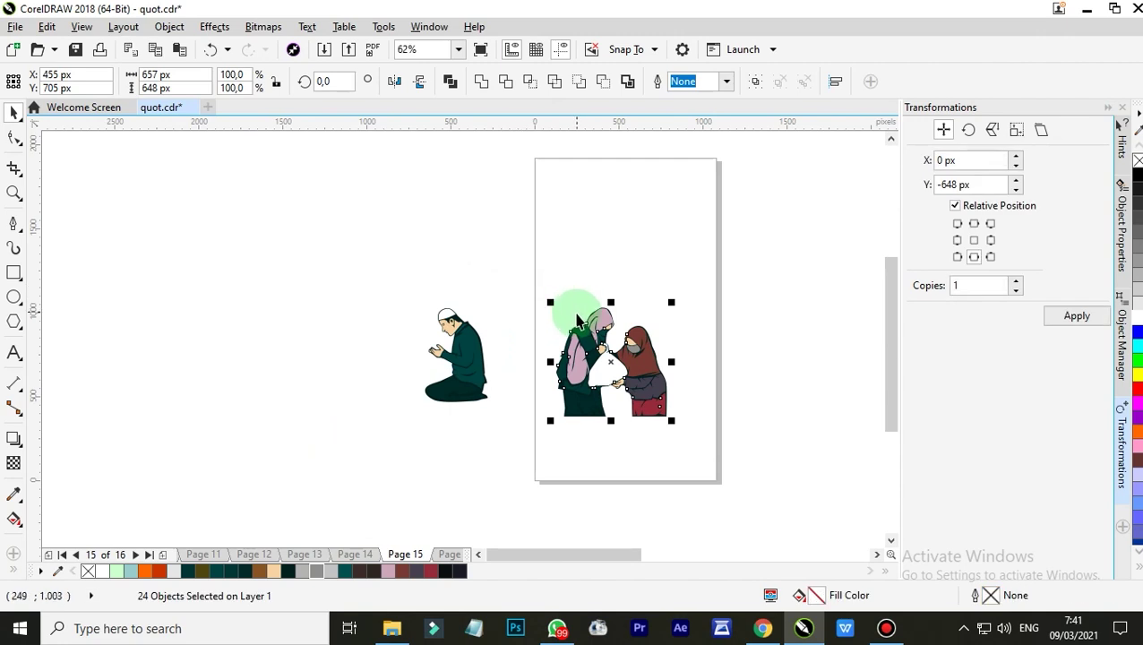
key(ctrl+g)
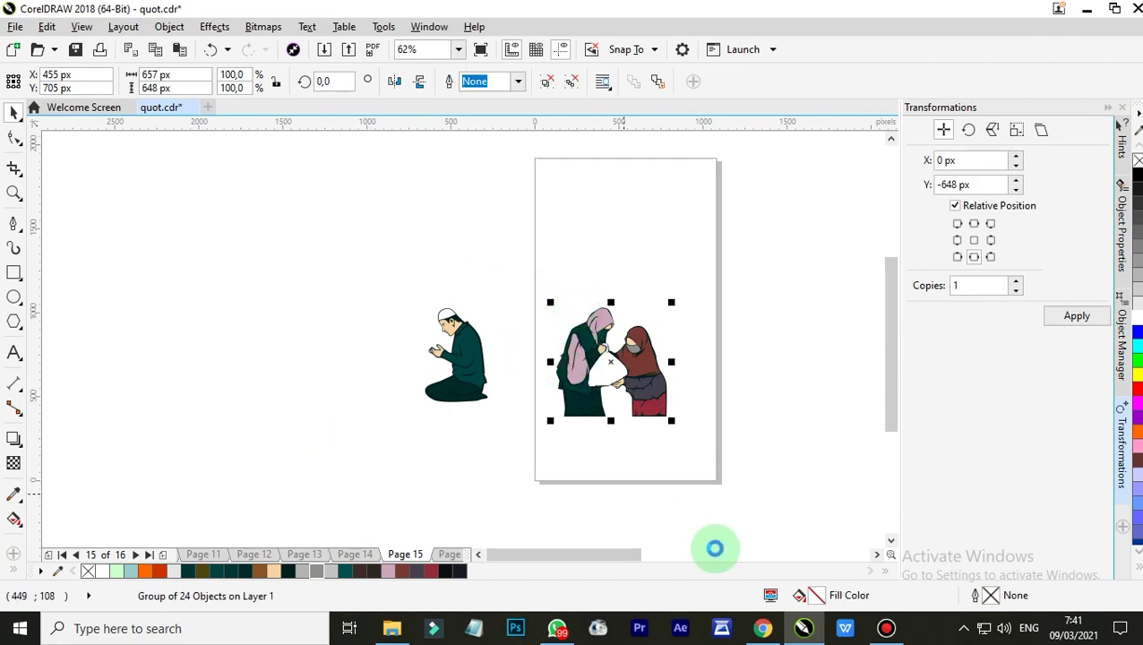
Step: Draw a closed highlight shape, about 97 by 116 px, on the giving woman's hijab with the Pen tool and fill it with 10% Black
scroll(643, 325, up, 2)
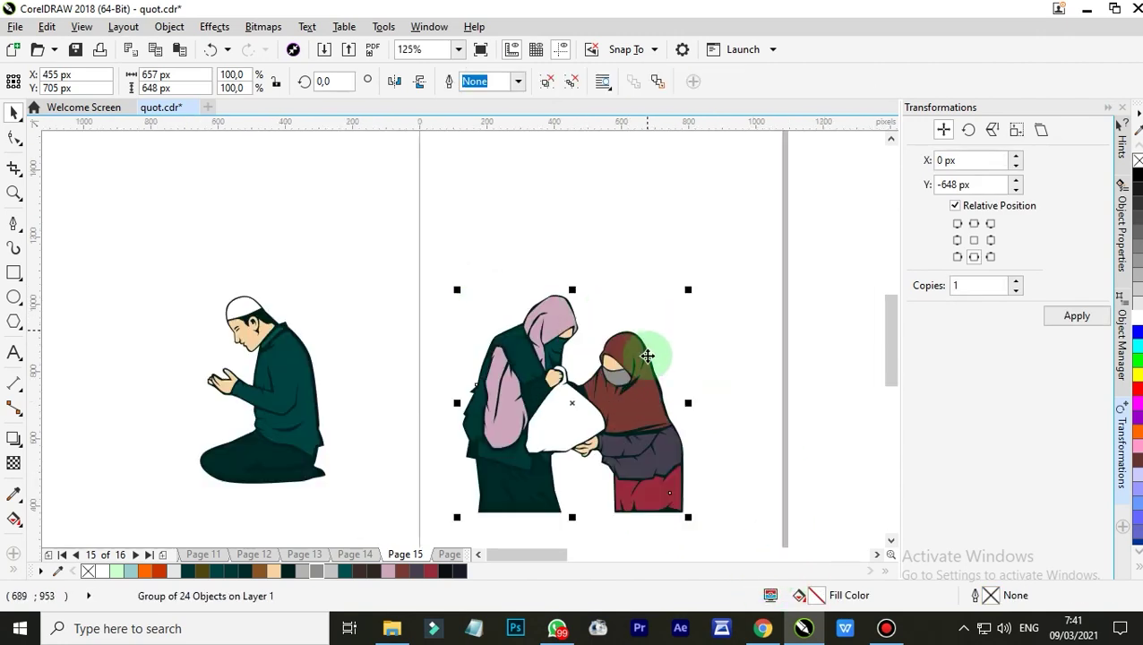
scroll(505, 298, up, 4)
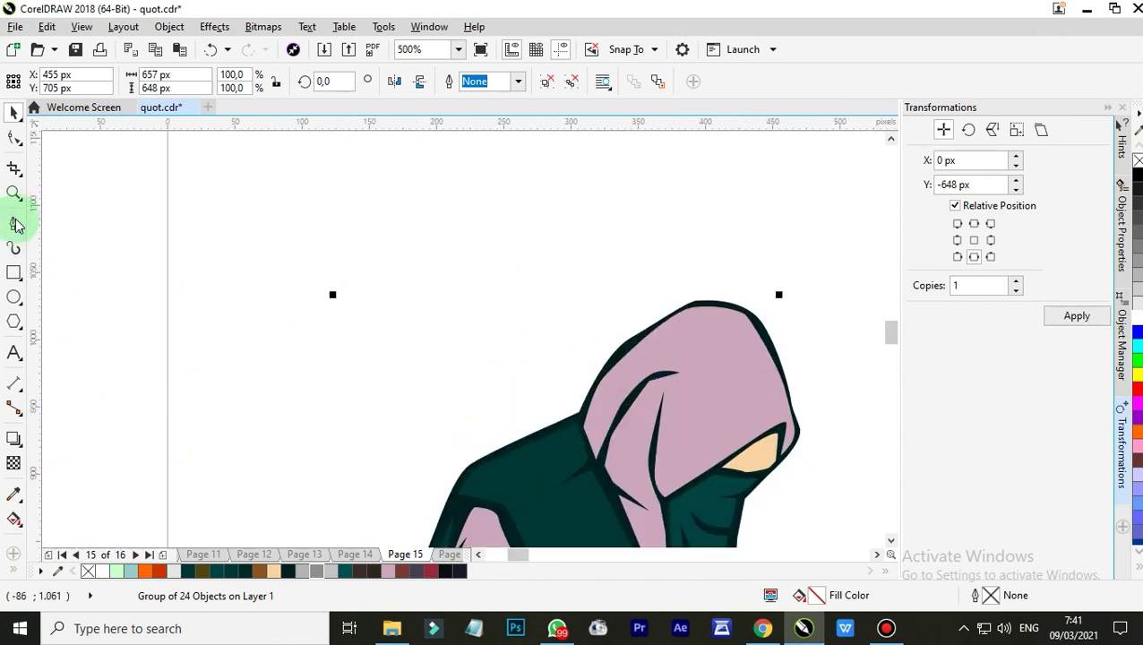
click(15, 224)
scroll(648, 370, up, 2)
click(555, 510)
click(689, 426)
click(734, 375)
drag(651, 193, 650, 191)
drag(577, 204, 542, 221)
click(472, 278)
drag(555, 285, 580, 308)
click(515, 499)
click(555, 509)
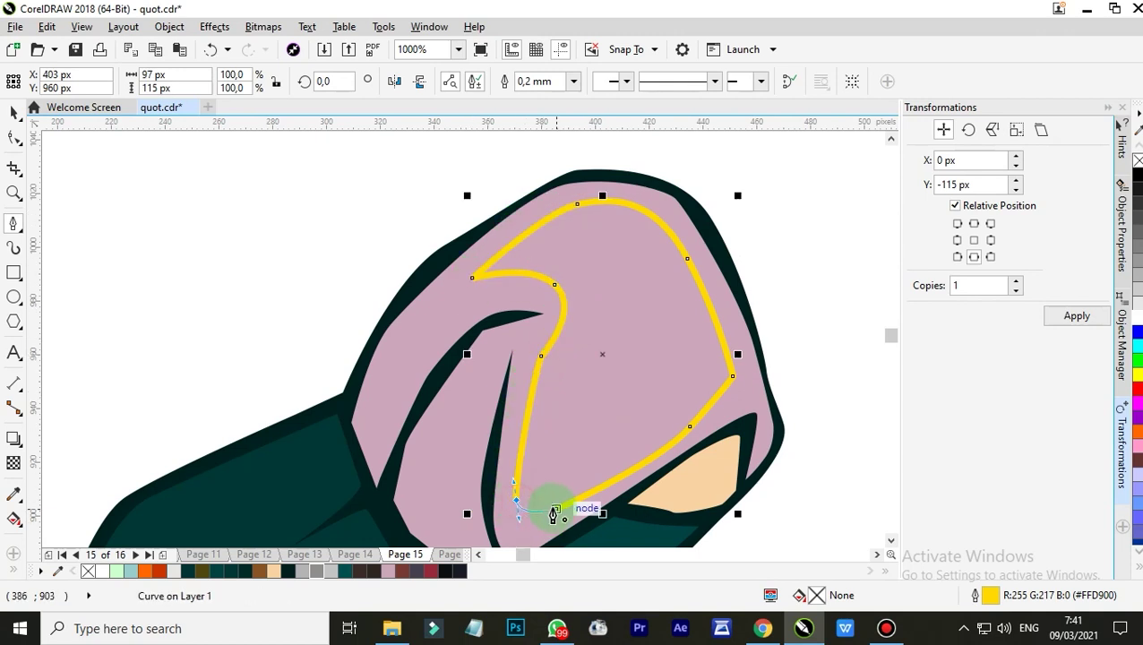
click(395, 571)
click(170, 578)
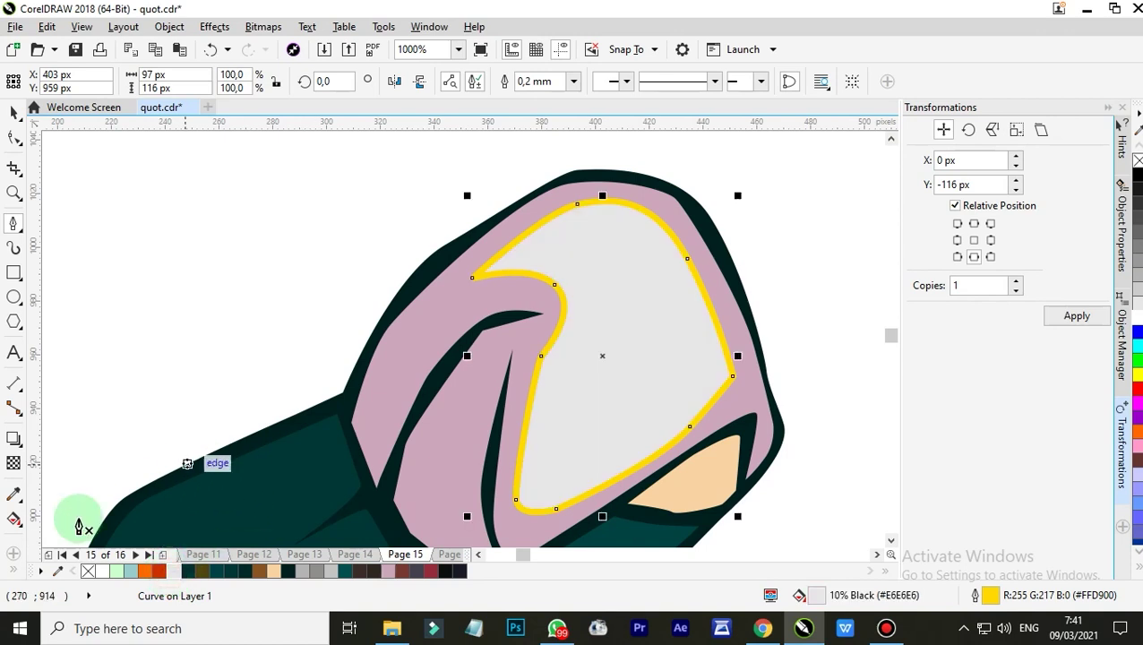
Step: Apply a uniform transparency of 72 to the giving woman's hijab highlight and remove its outline
click(13, 462)
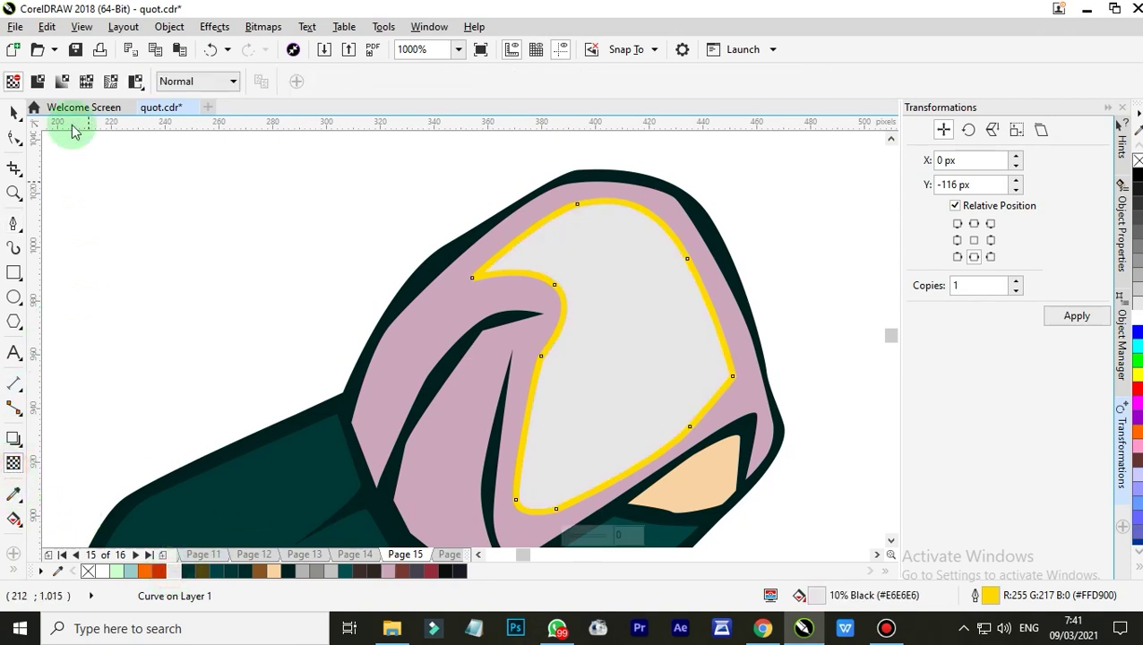
click(36, 80)
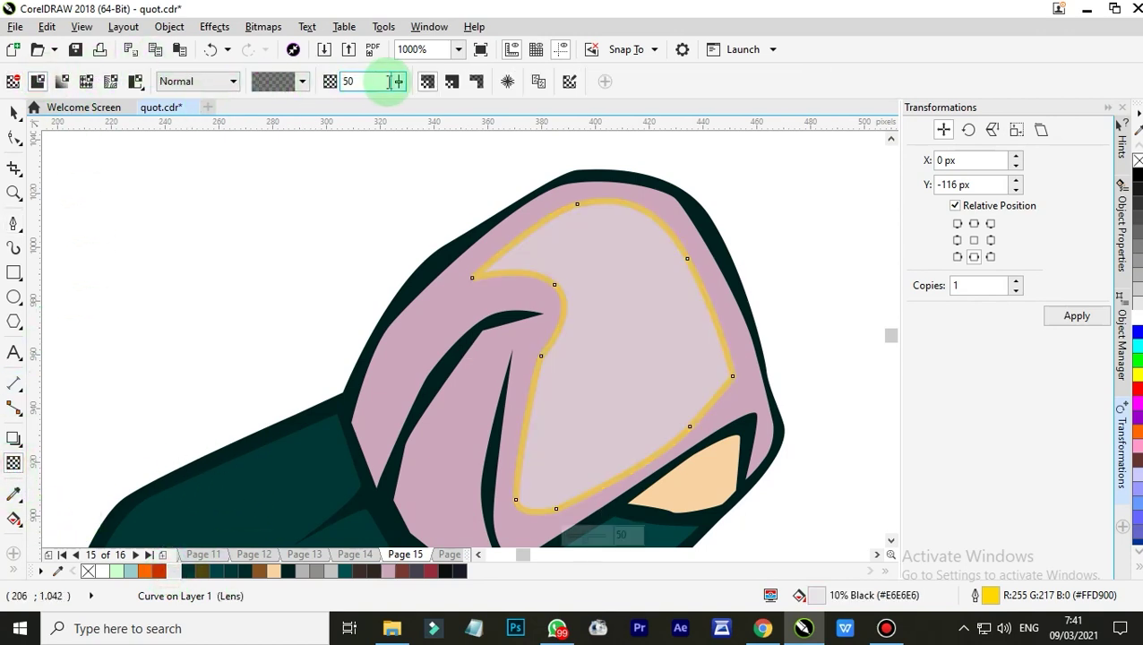
click(397, 81)
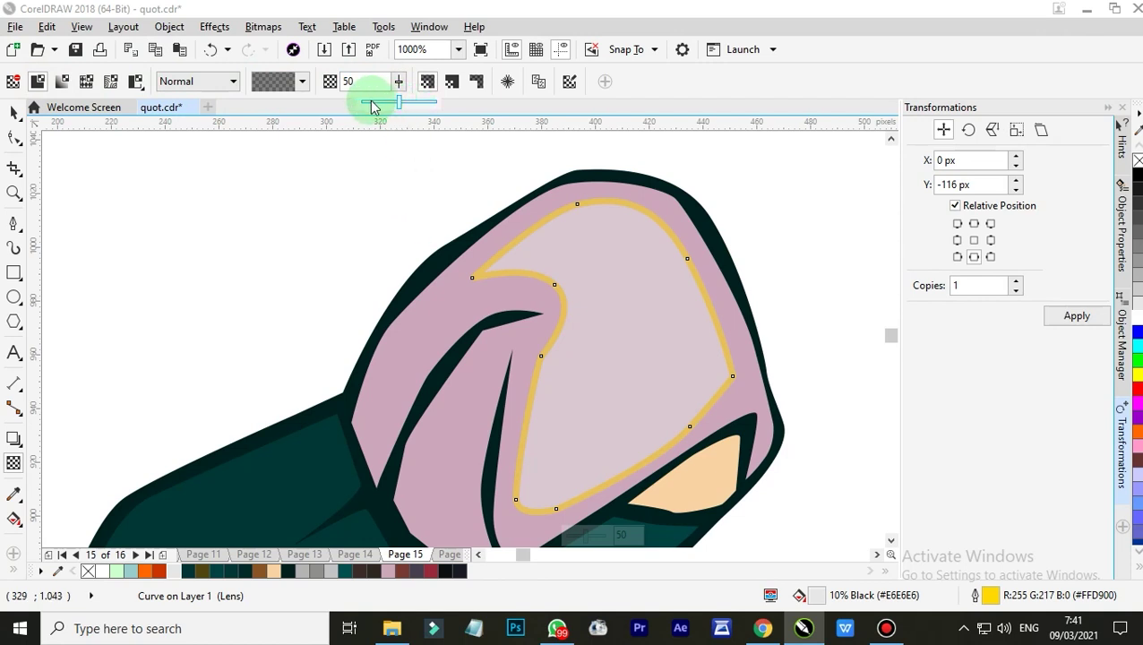
click(425, 103)
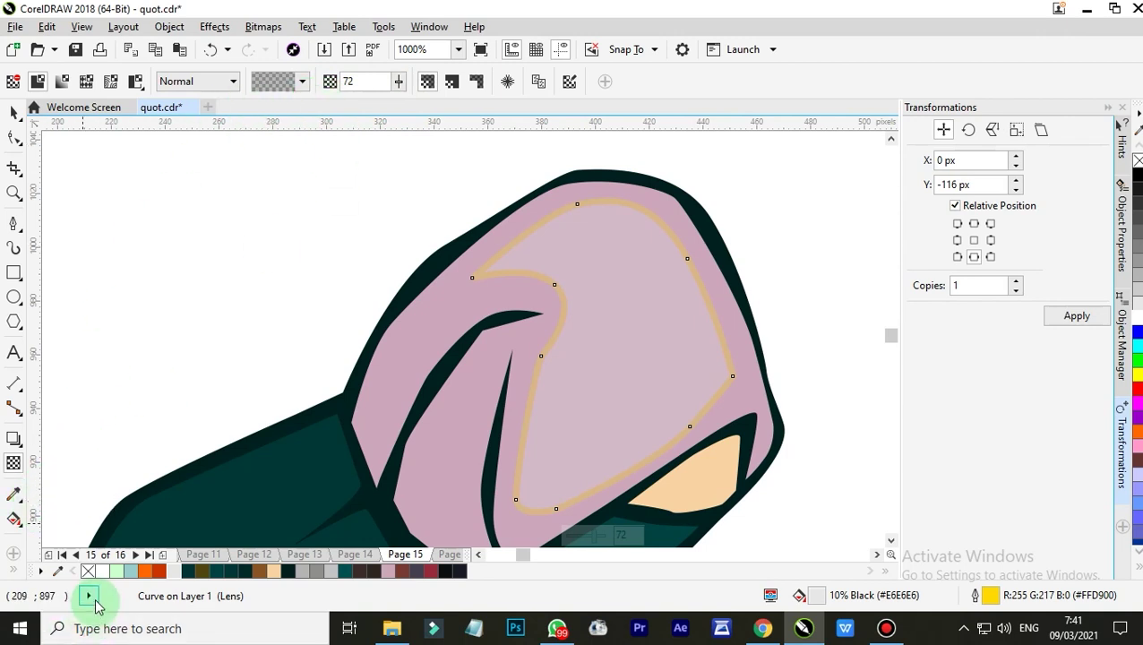
click(13, 112)
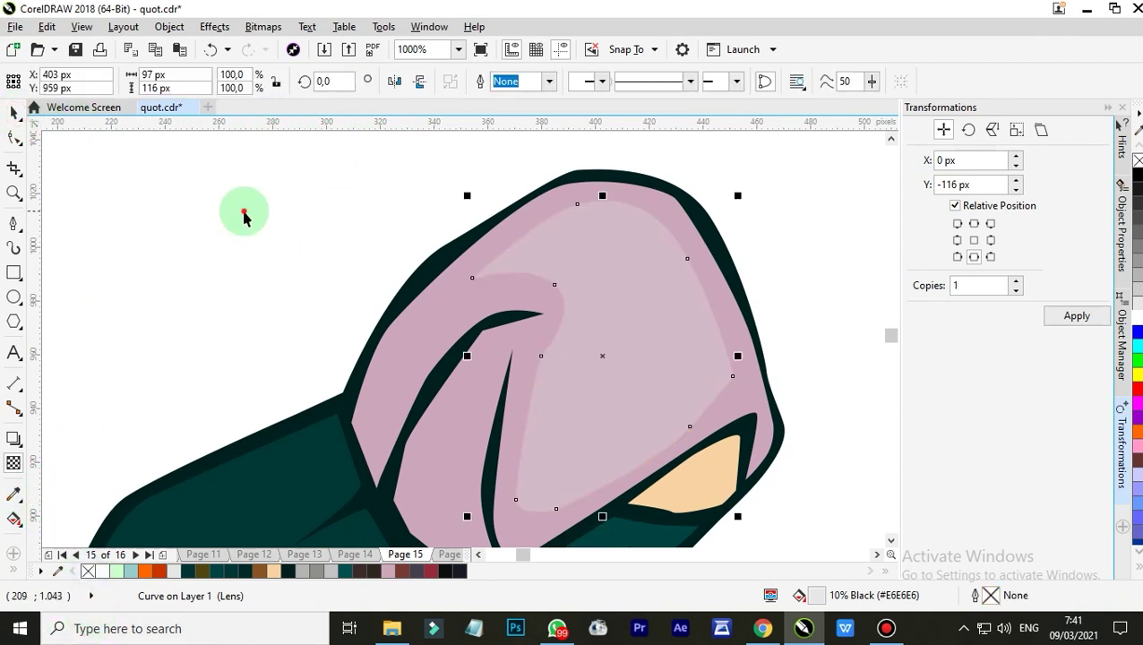
Step: Reshape the lower edge of the giving woman's hijab highlight by moving the lower node, deleting the extra node and bending the segment inward
scroll(516, 255, down, 5)
scroll(515, 254, down, 2)
scroll(520, 264, up, 6)
click(504, 279)
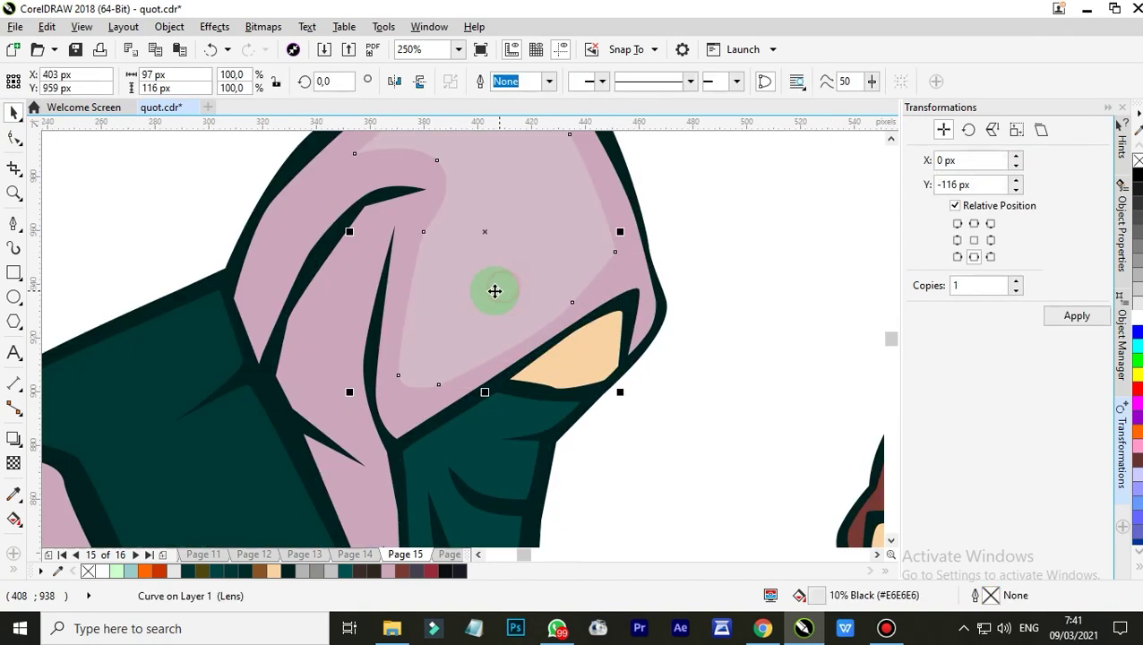
click(15, 139)
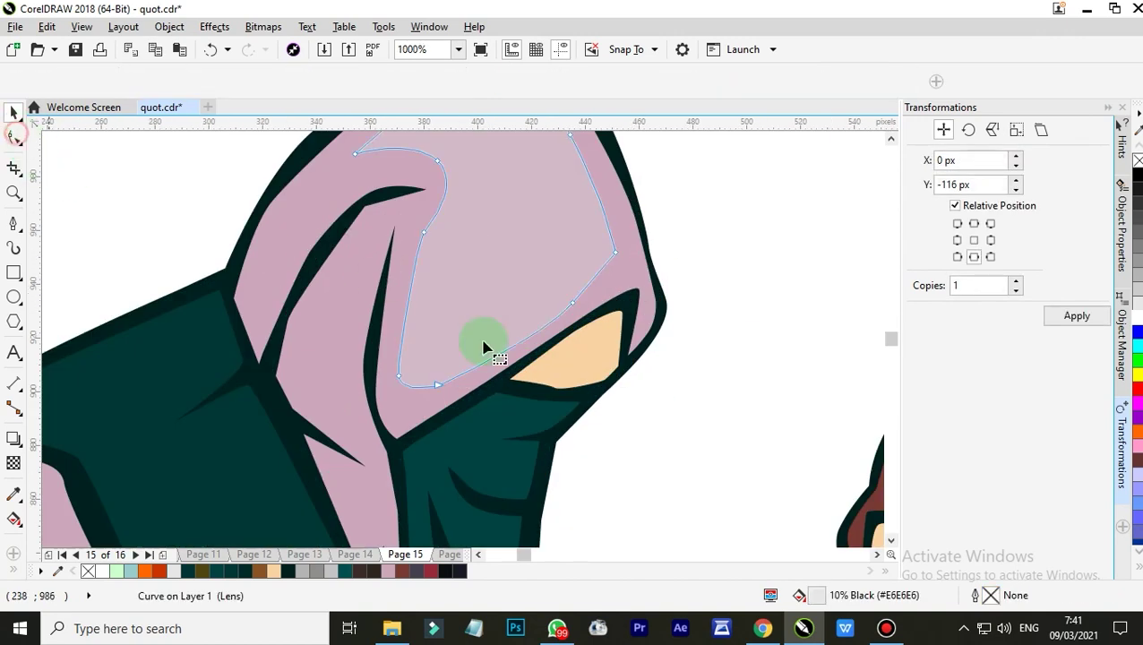
drag(432, 364, 431, 362)
click(573, 313)
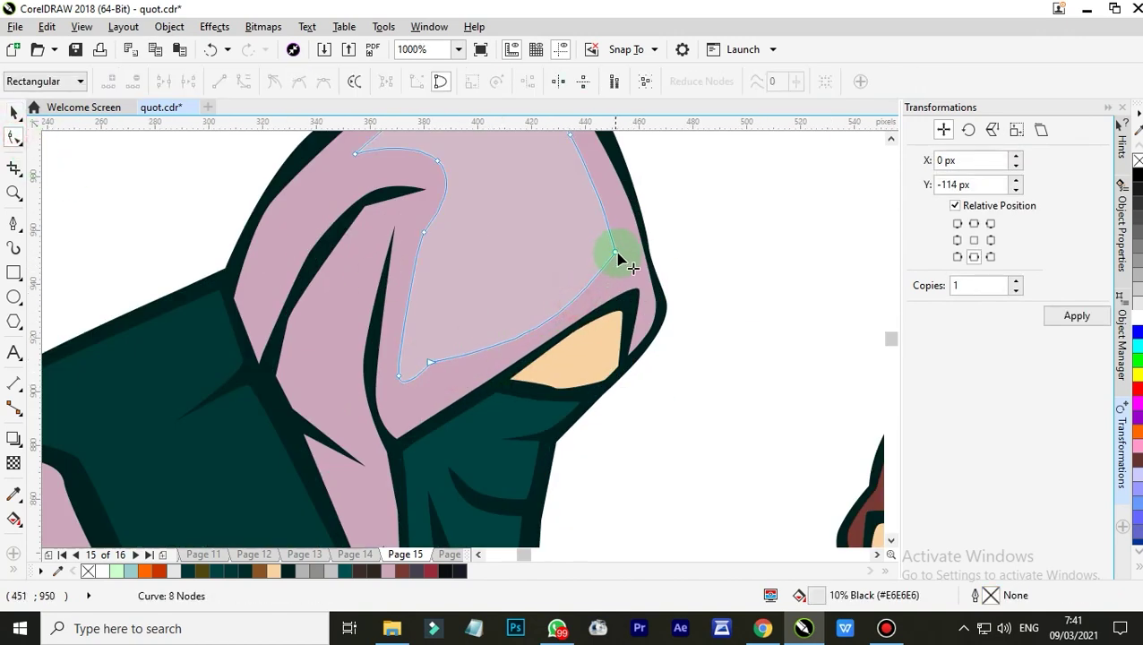
drag(562, 329, 483, 302)
click(745, 254)
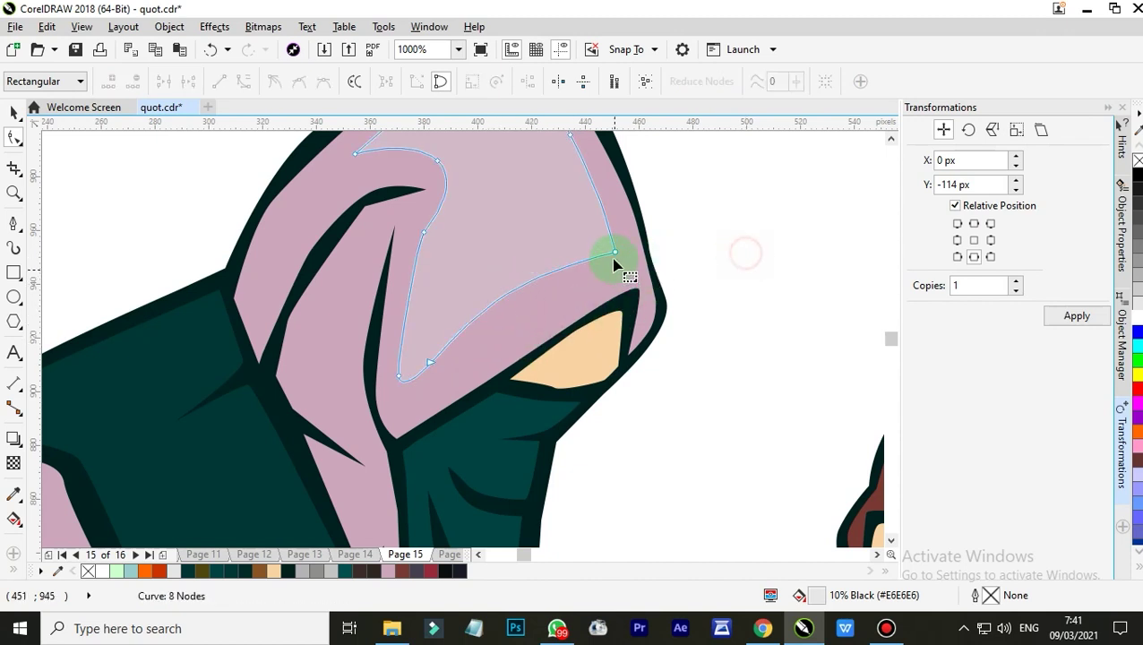
Step: Extend the highlight's lower corner down towards the hijab fold and adjust the curve handle so the edge runs parallel to the face opening
click(616, 255)
scroll(434, 340, up, 2)
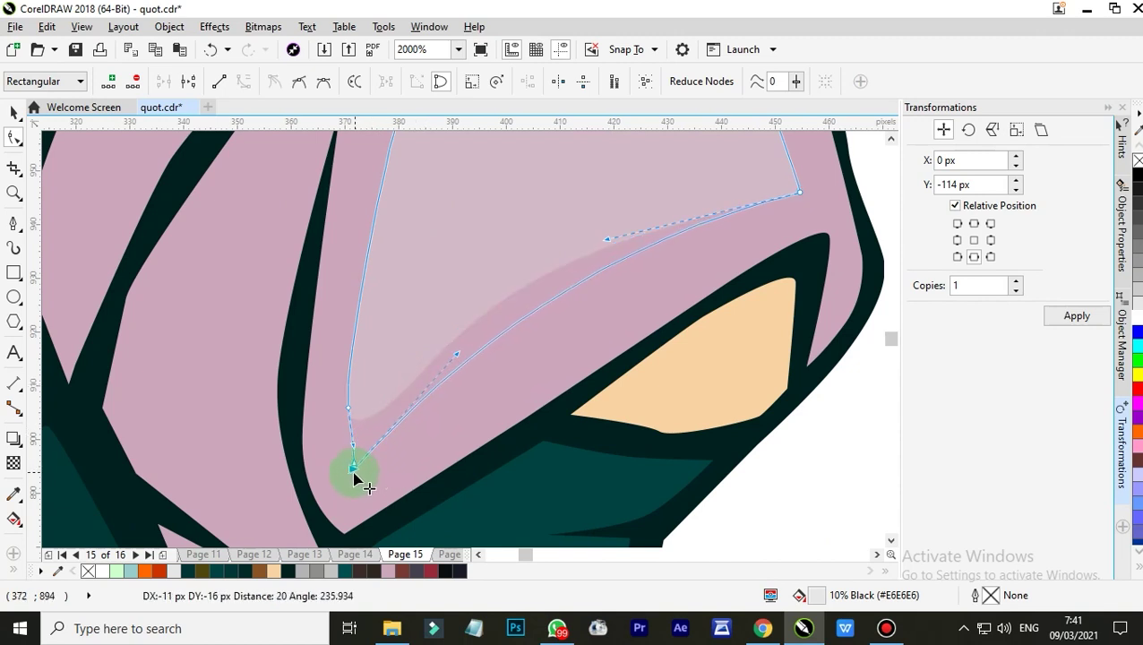
drag(354, 477, 353, 478)
click(584, 270)
drag(606, 240, 628, 254)
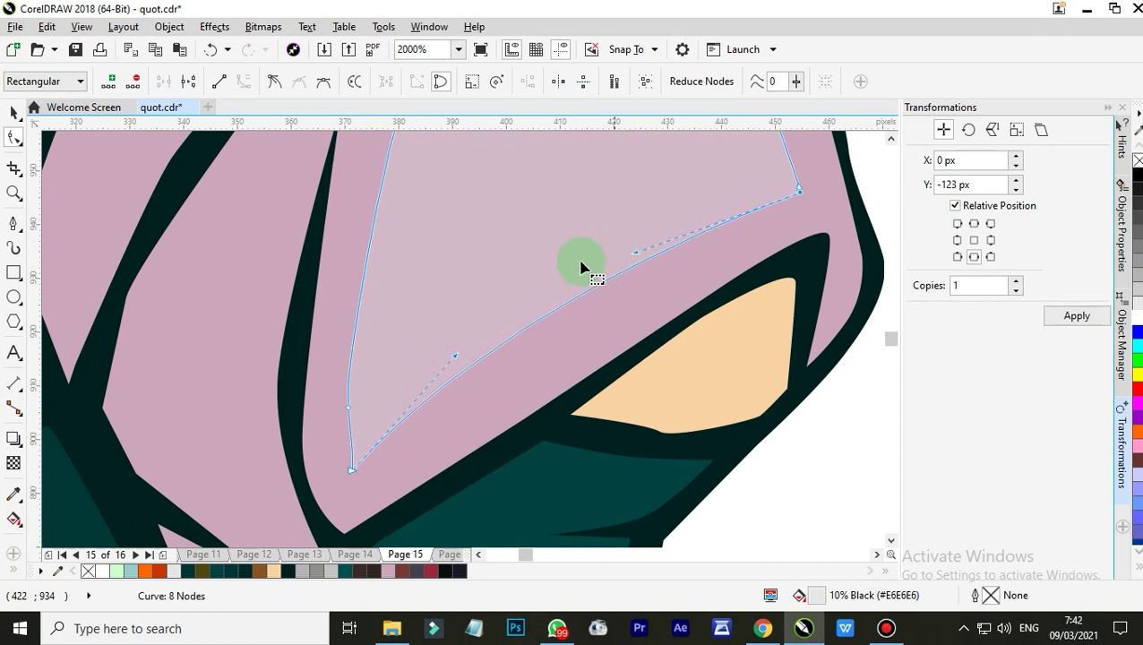
scroll(578, 265, down, 2)
click(707, 237)
click(10, 113)
click(381, 186)
Step: Draw a closed highlight shape, about 101 by 100 px, on the receiving woman's brown hijab above the face with the Pen tool
scroll(389, 187, down, 2)
scroll(495, 220, up, 1)
scroll(431, 218, up, 1)
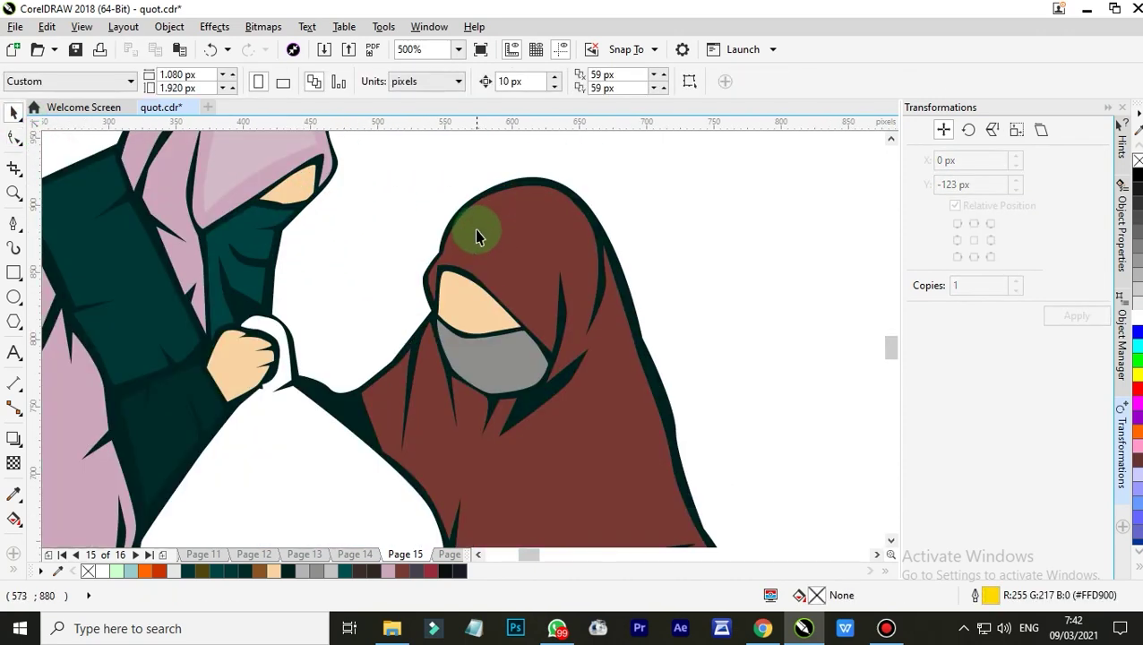
click(18, 221)
scroll(474, 232, up, 1)
drag(548, 196, 626, 204)
mouse_move(656, 287)
mouse_down()
mouse_move(664, 331)
mouse_move(602, 326)
mouse_up()
click(667, 392)
click(614, 325)
click(590, 463)
click(459, 344)
click(395, 316)
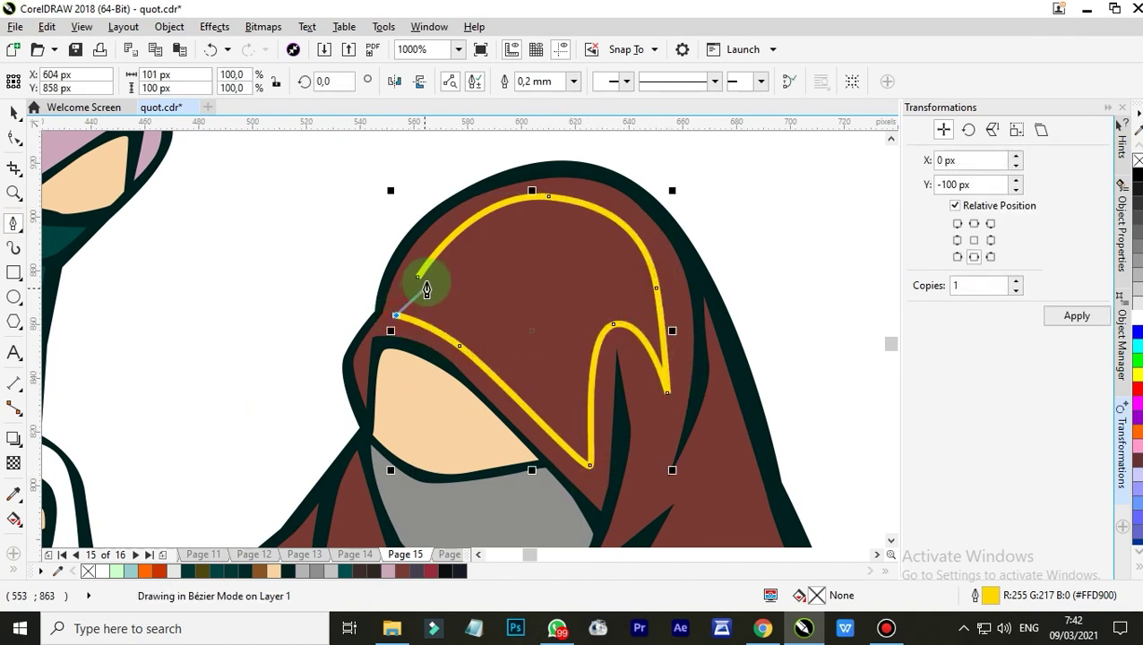
click(418, 280)
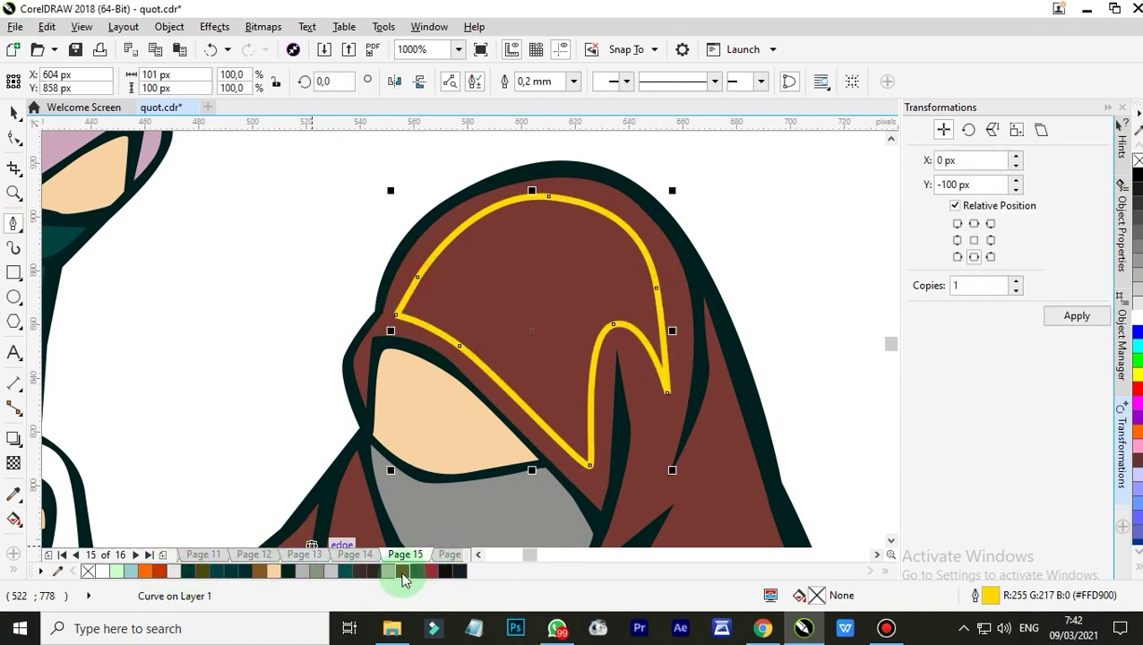
Step: Fill the receiving woman's hijab highlight with white, after trying red, and give it a uniform transparency of 84
click(1136, 387)
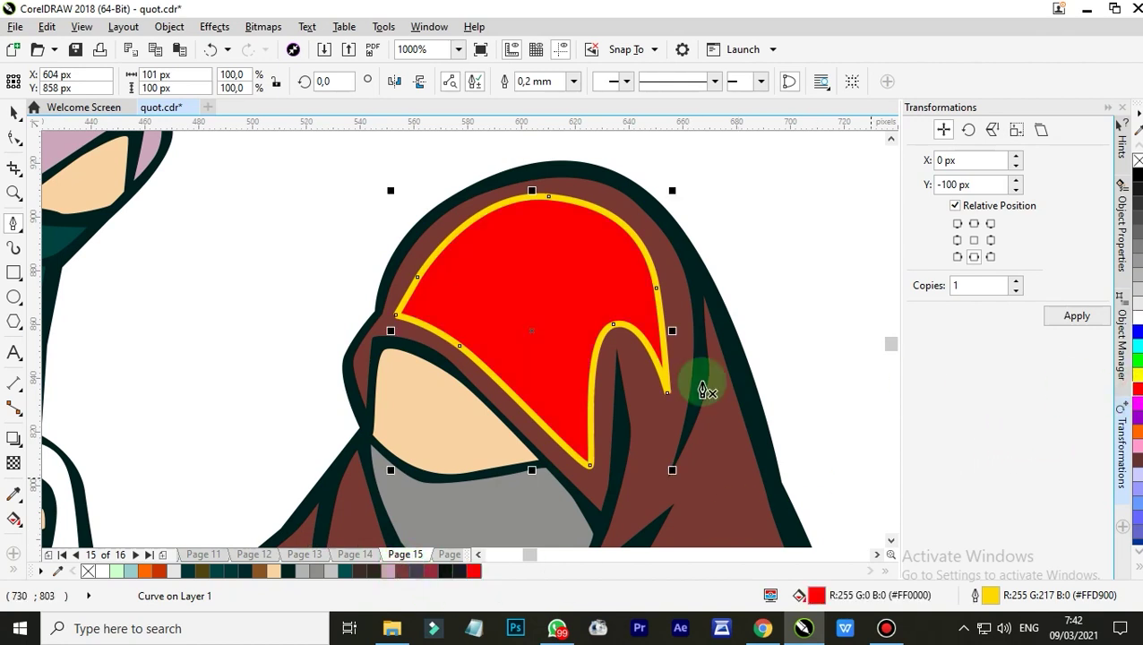
click(104, 570)
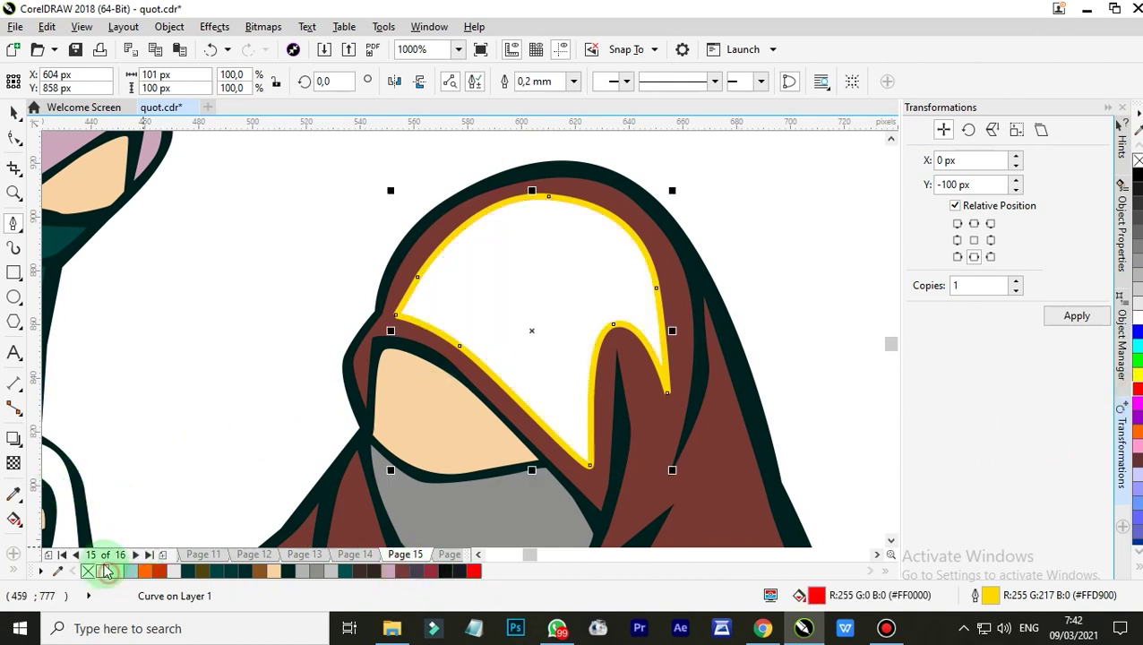
click(14, 463)
click(40, 80)
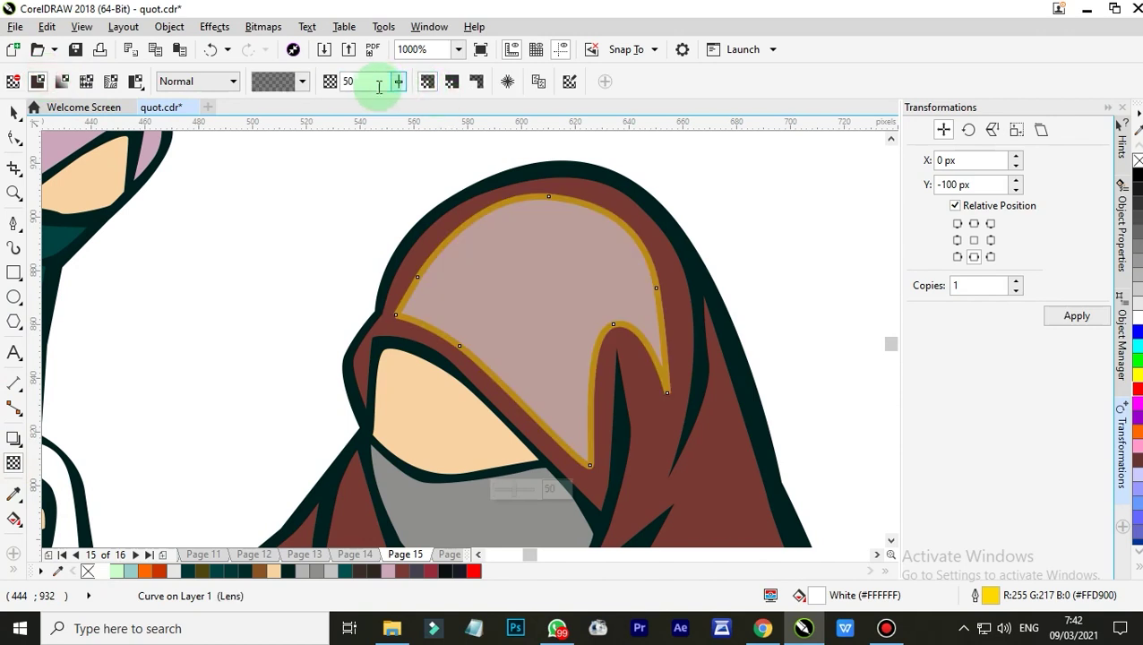
click(398, 82)
click(420, 101)
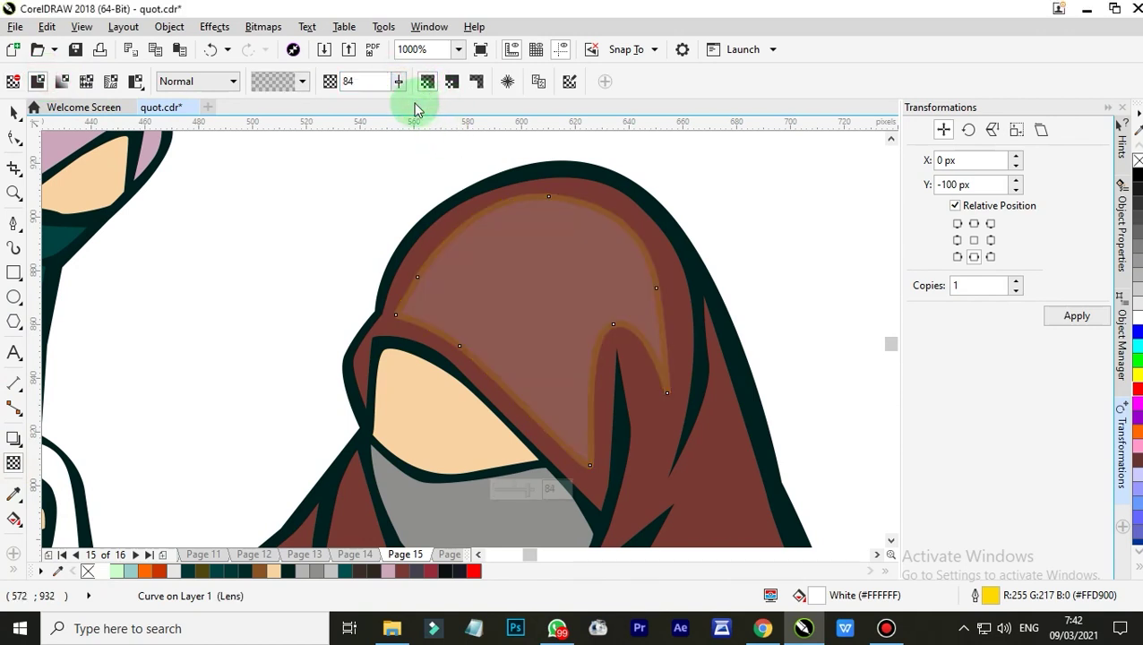
Step: Remove the yellow outline from the receiving woman's hijab highlight and deselect it
click(14, 112)
right_click(86, 571)
click(277, 326)
scroll(403, 318, down, 5)
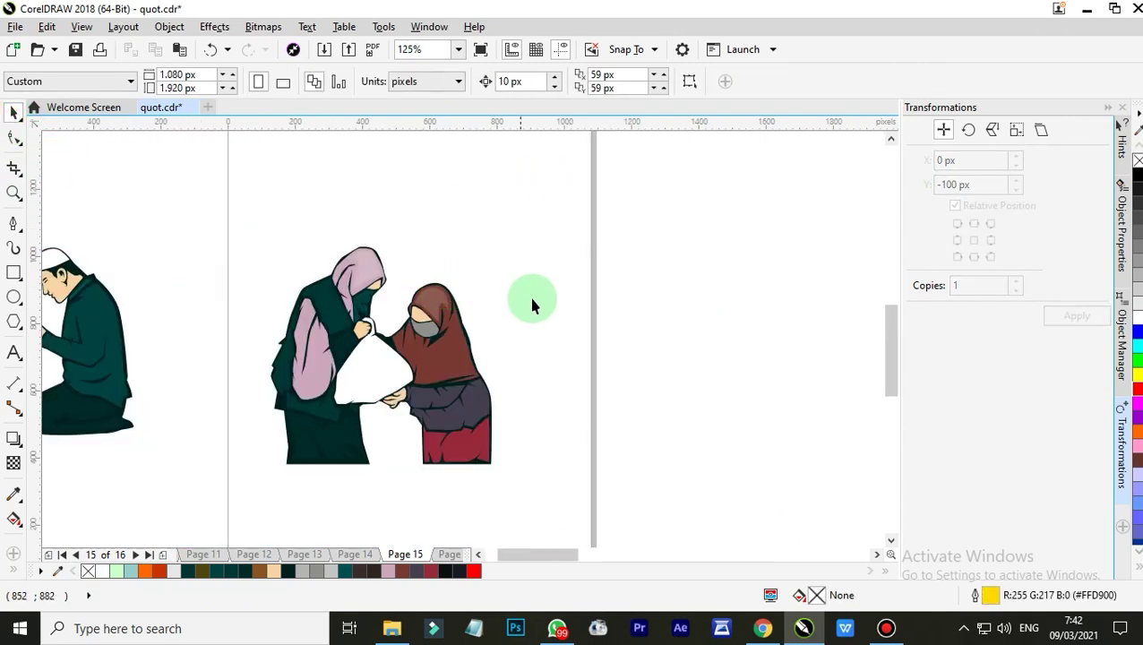
Step: Select the receiving woman's hijab highlight again and set its transparency to 85
scroll(443, 288, up, 2)
click(428, 296)
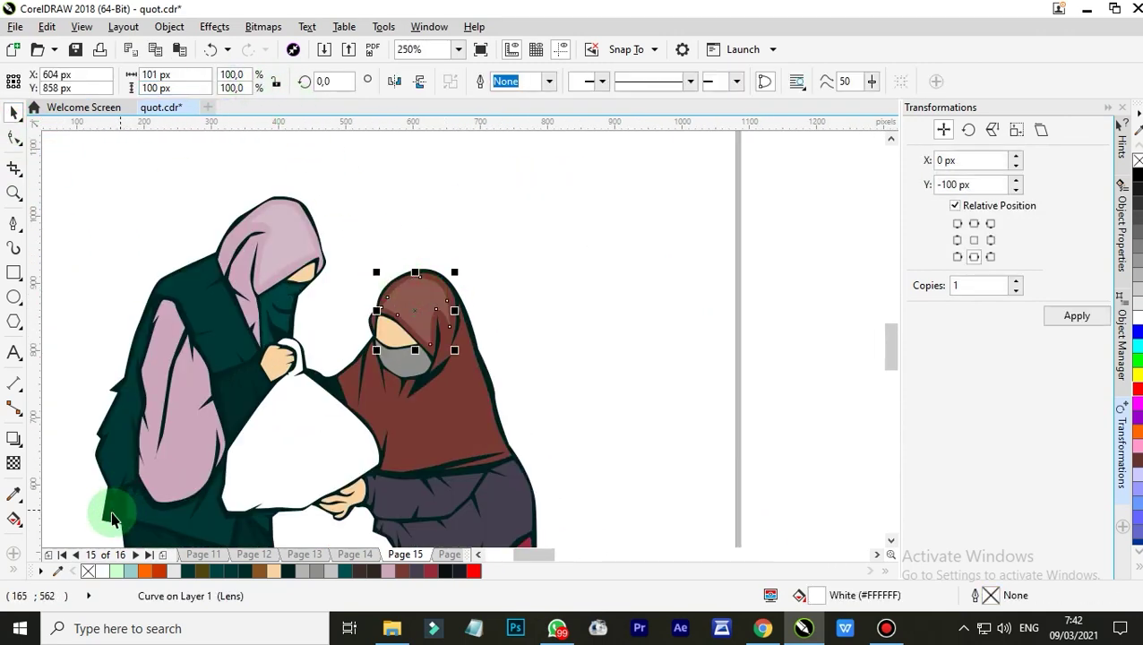
click(13, 463)
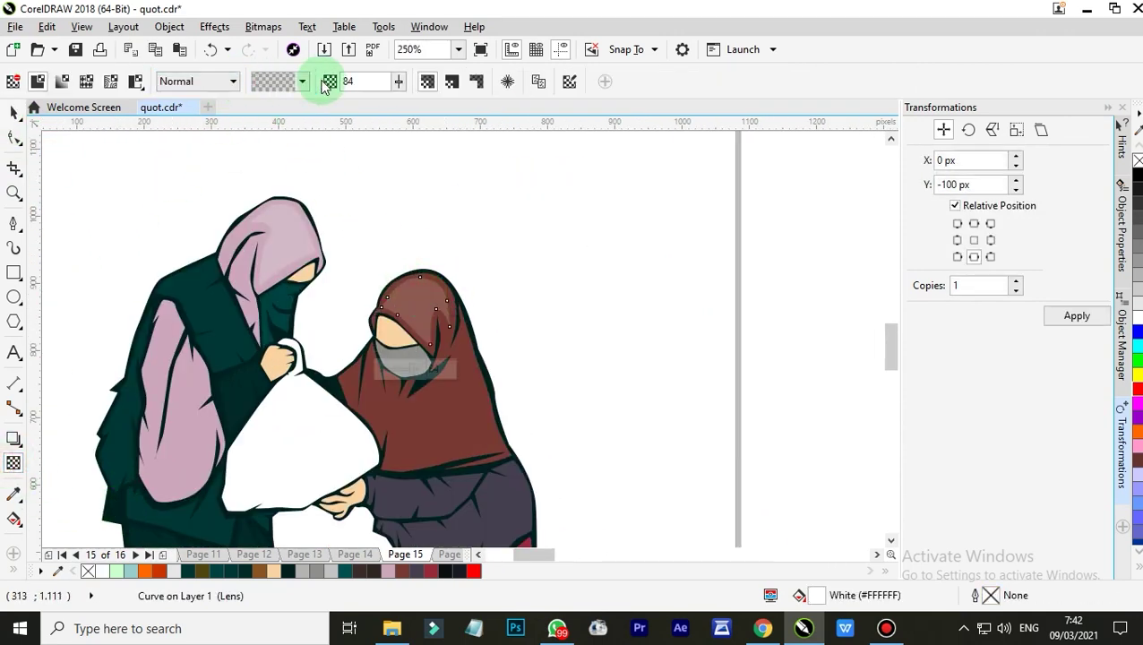
click(303, 81)
click(555, 240)
click(397, 82)
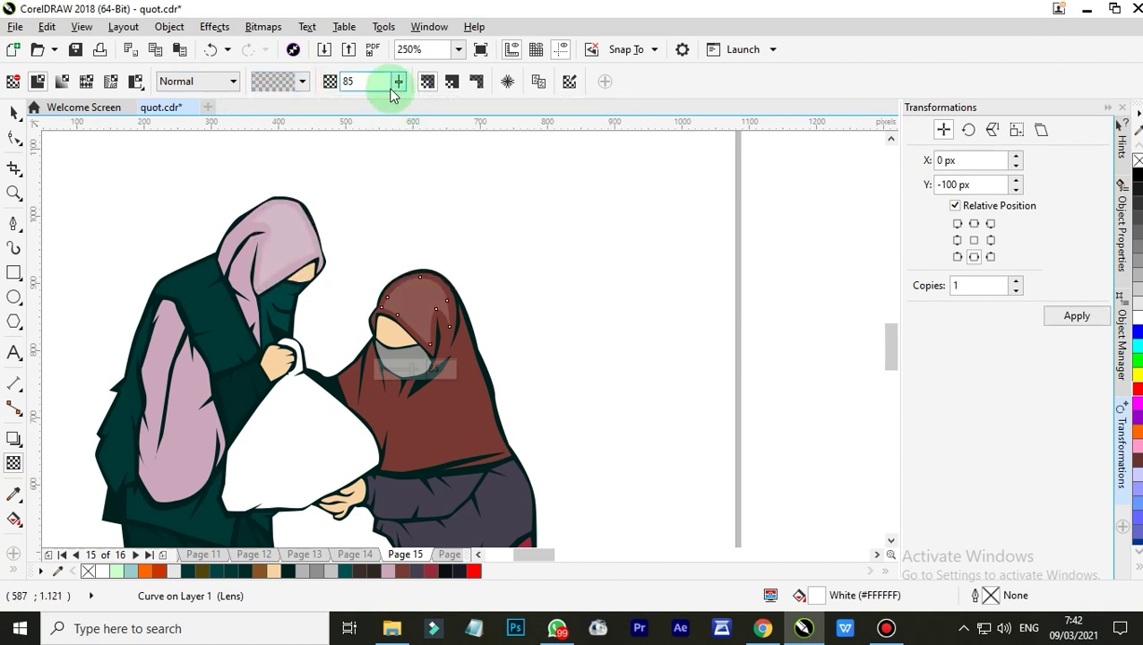
Step: Recolour the receiving woman's hijab highlight with R153 G42 B61 and lighten that fill to R204 G106 B123
click(302, 83)
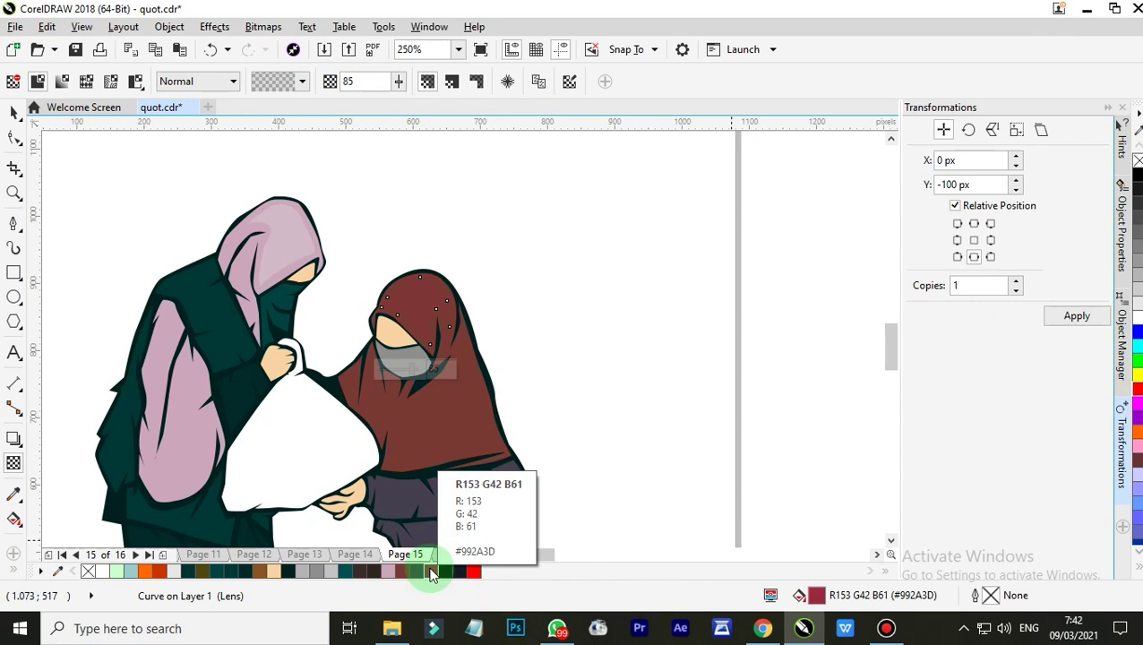
key(shift+F11)
drag(410, 293, 373, 266)
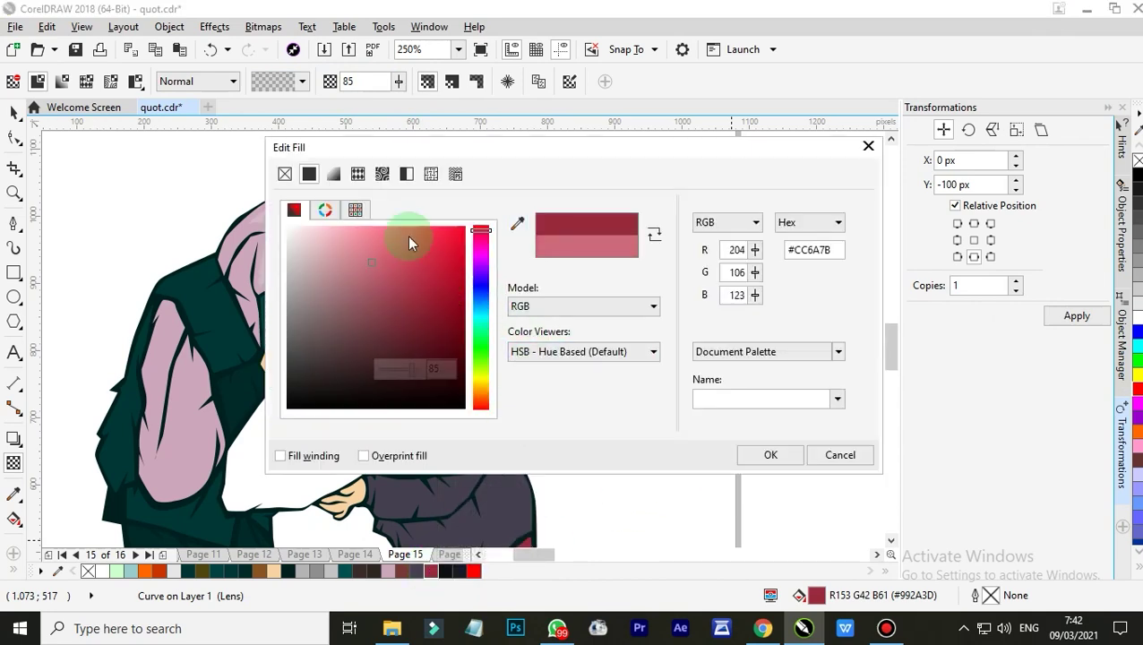
drag(530, 147, 905, 141)
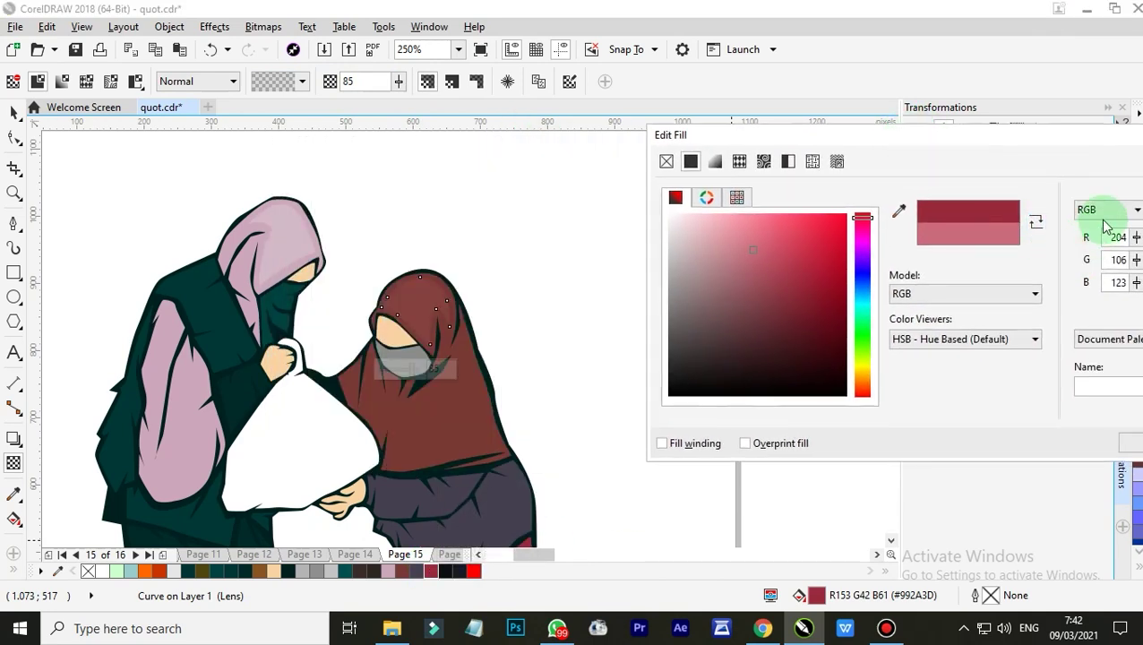
key(Return)
Step: Fill the giving woman's hijab highlight with mauve R205 G167 B188 and shift that fill to a slightly lighter tint
click(295, 238)
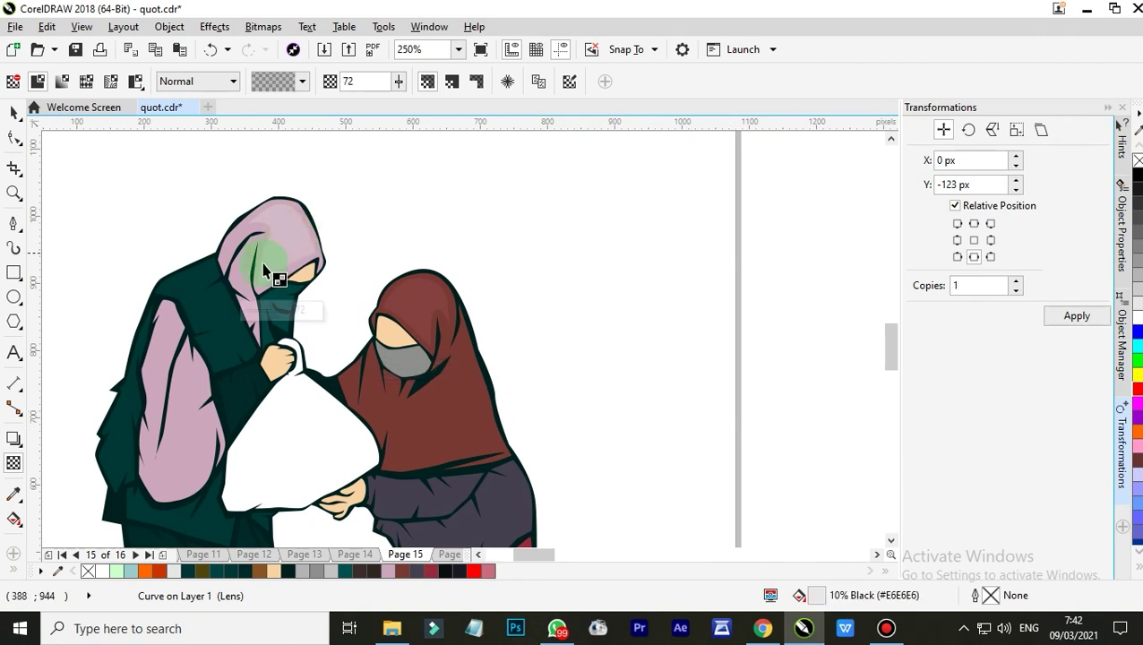
click(14, 112)
click(294, 237)
click(388, 572)
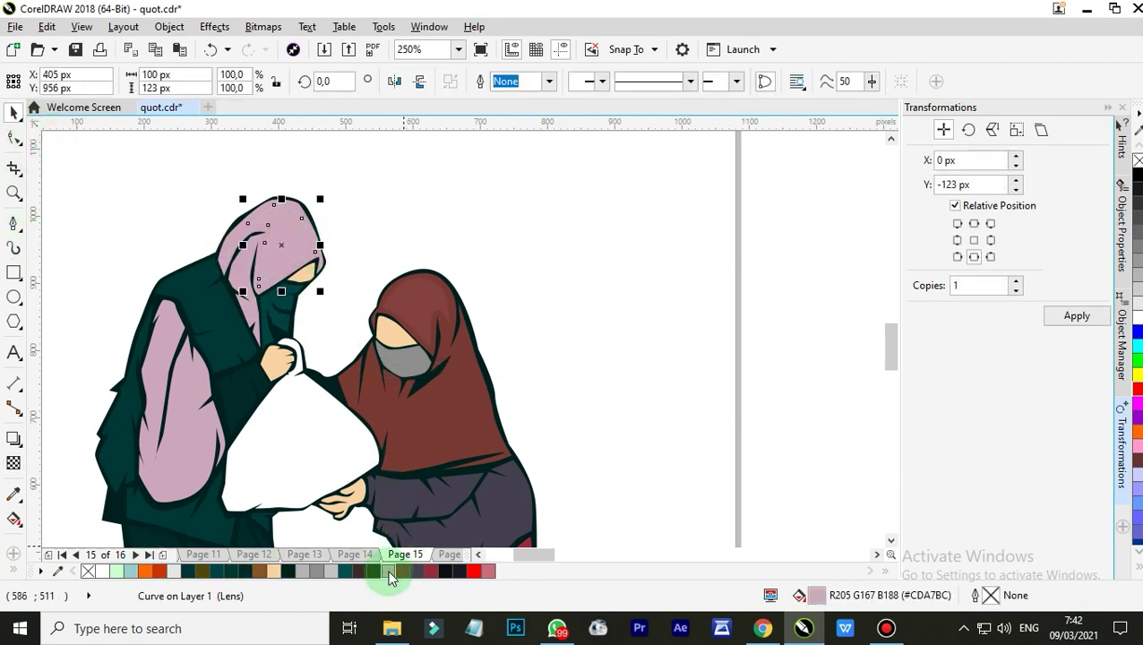
key(shift+F11)
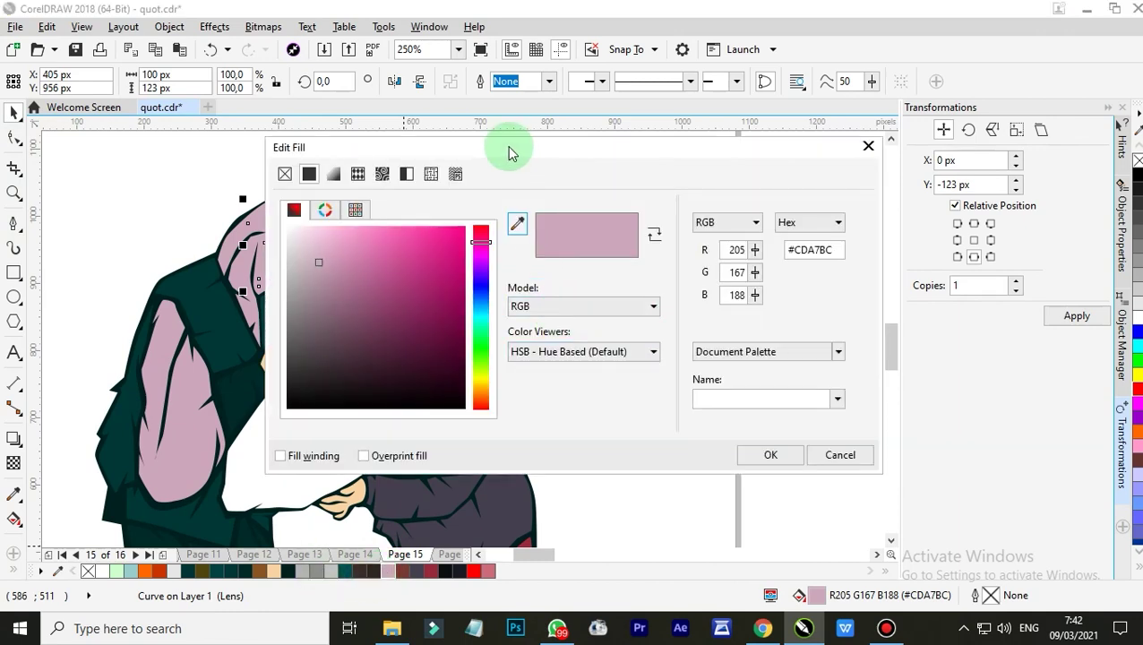
drag(511, 152, 664, 164)
drag(470, 276, 454, 254)
key(Return)
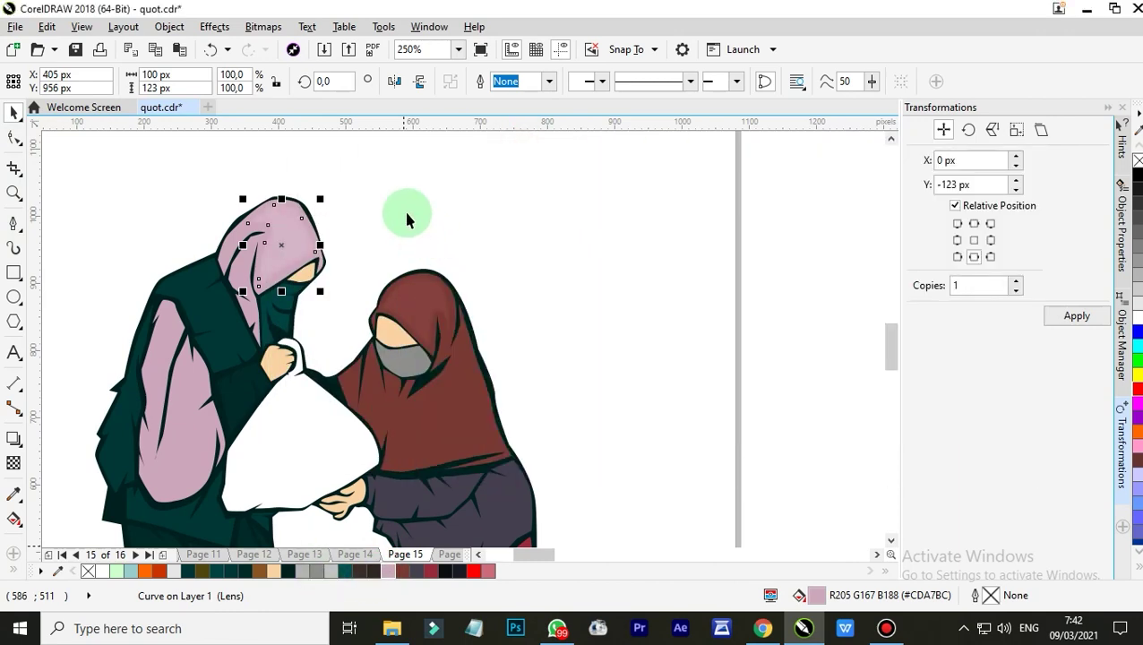
Step: Draw a closed wavy shadow shape about 125 × 31 px along the lower edge of the white bag with the Pen tool
click(395, 199)
scroll(564, 347, down, 1)
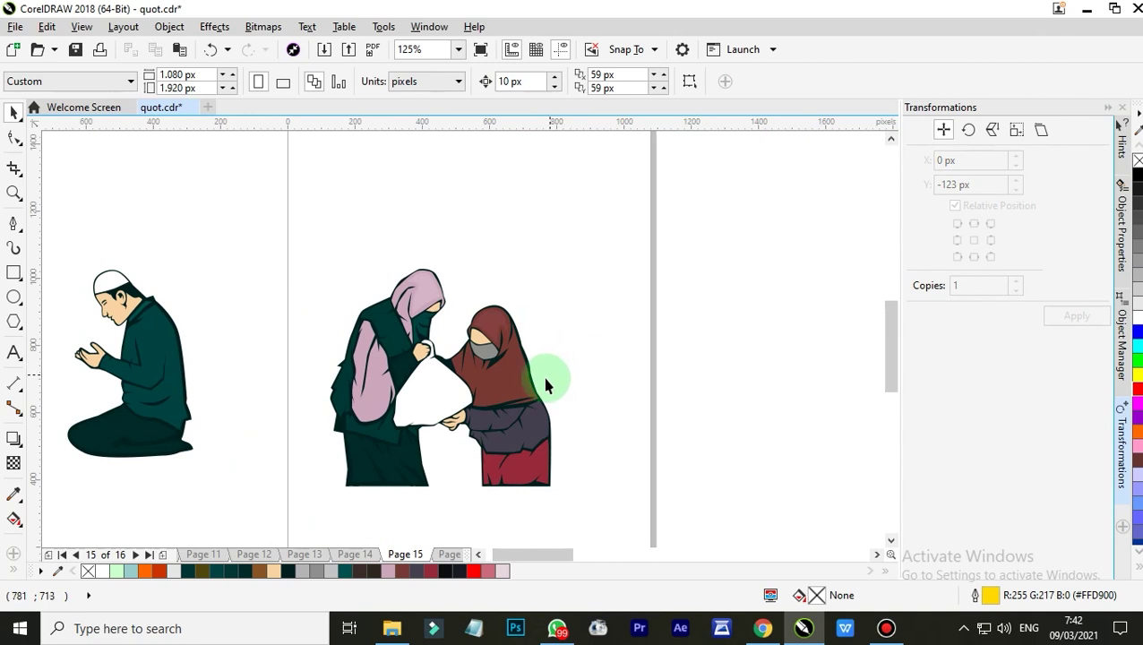
scroll(369, 391, up, 2)
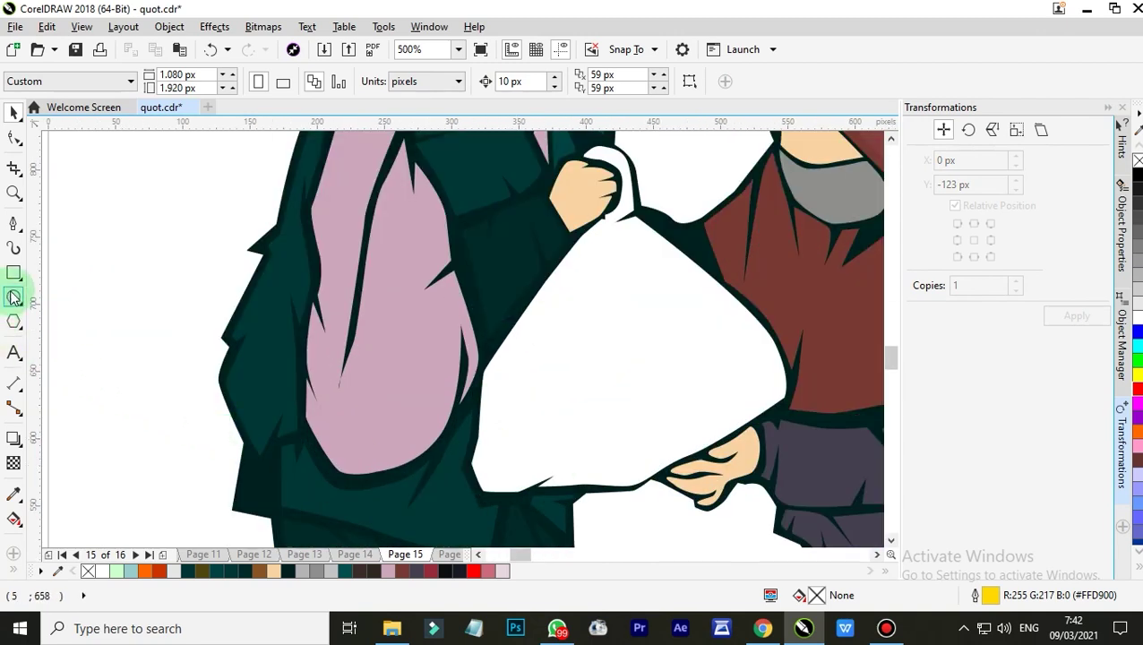
click(12, 224)
scroll(533, 477, up, 1)
click(487, 456)
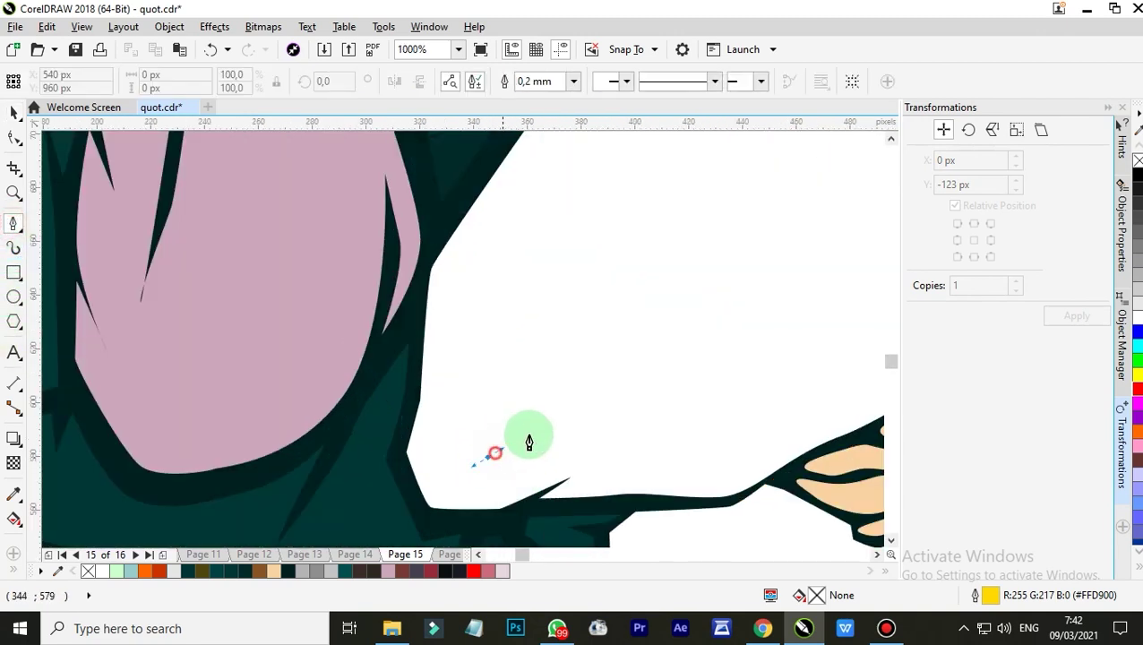
mouse_move(586, 428)
mouse_down()
mouse_move(663, 440)
mouse_move(670, 478)
mouse_up()
click(763, 419)
click(581, 482)
click(601, 460)
drag(509, 493, 477, 501)
drag(446, 498, 428, 482)
click(428, 451)
click(487, 456)
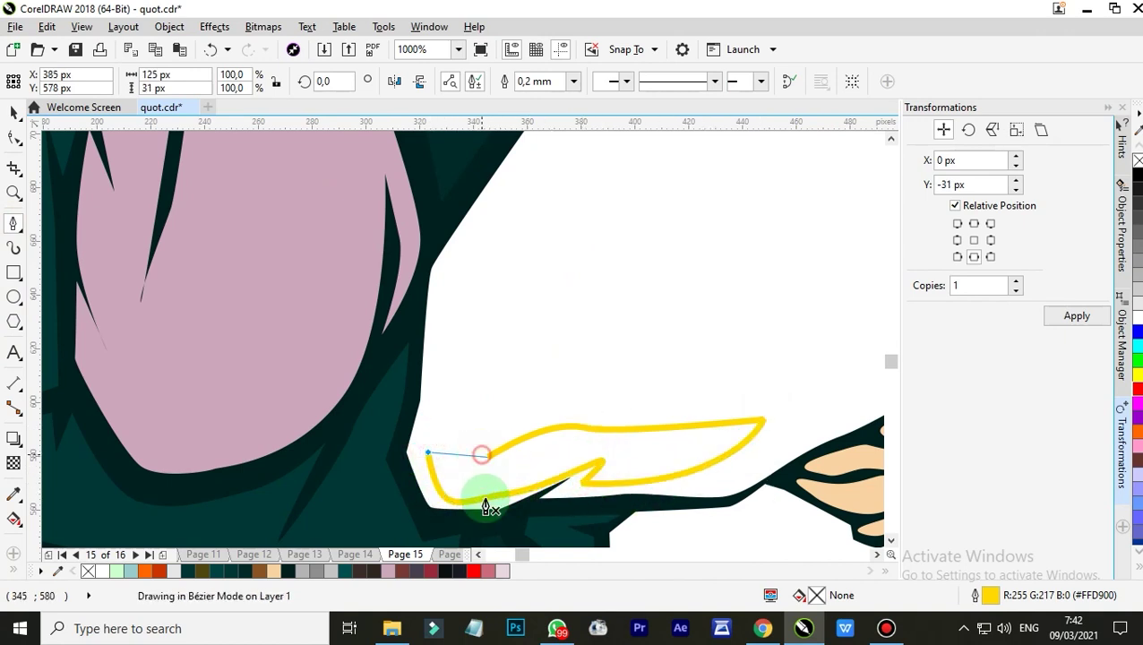
Step: Fill the bag's lower shadow shape with light grey R196 G196 B196, remove its outline and deselect it
click(317, 571)
right_click(87, 570)
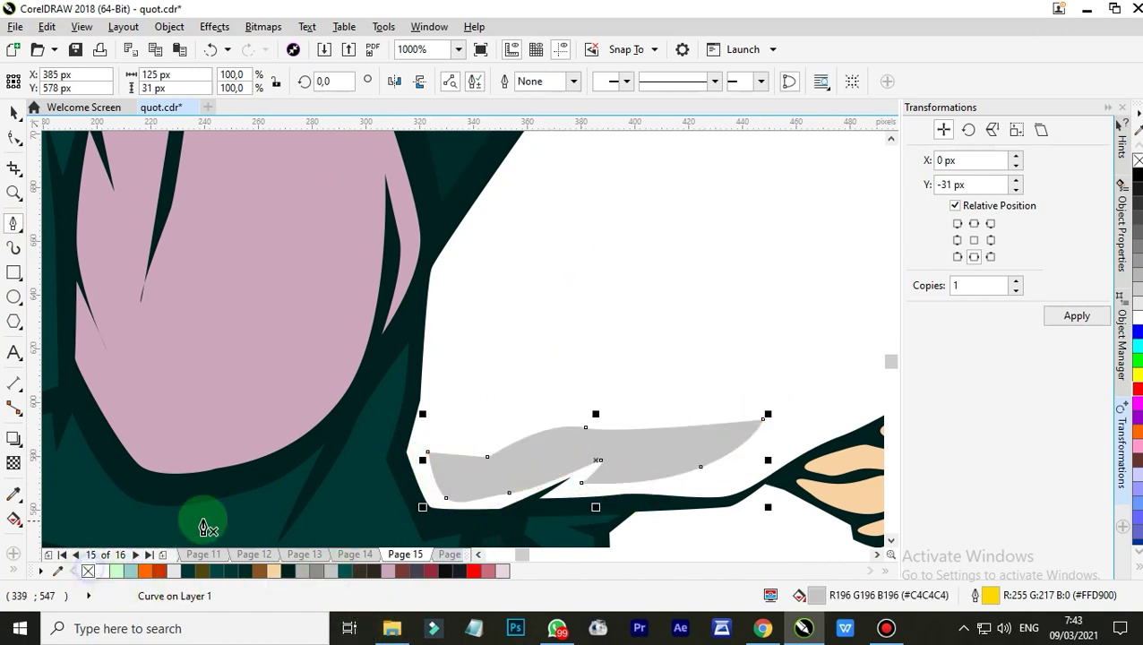
click(12, 109)
click(475, 335)
scroll(501, 348, down, 3)
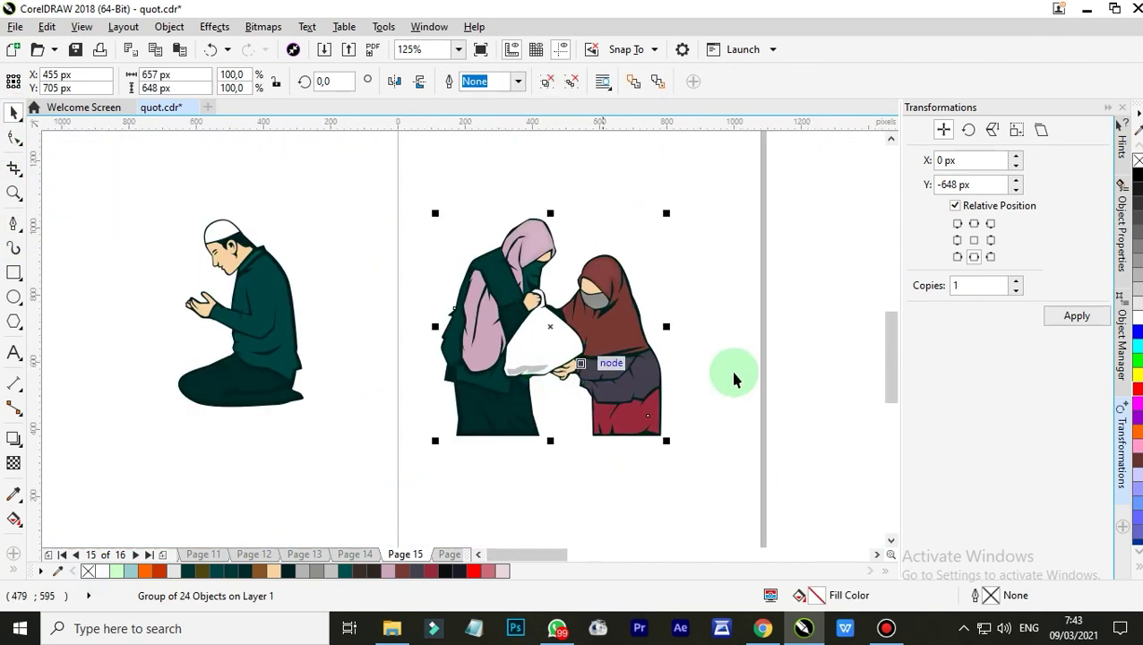
click(765, 369)
Step: Draw a closed crescent shadow about 29 × 40 px inside the bag's corner above the receiving woman's hand
scroll(582, 371, up, 5)
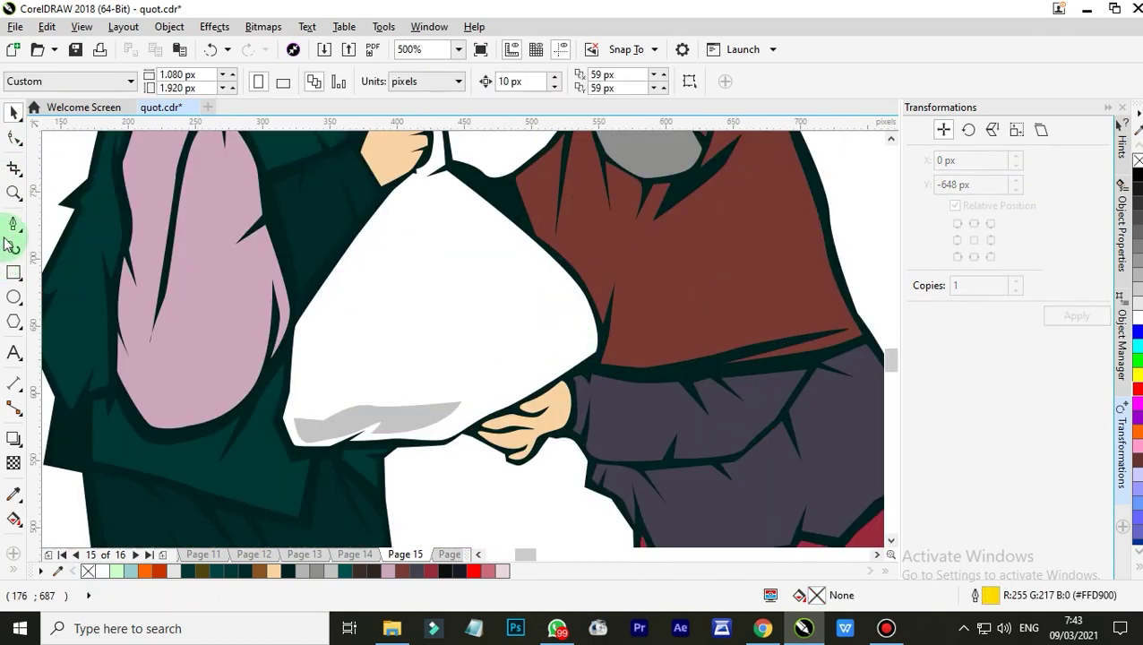
click(13, 223)
scroll(612, 386, up, 2)
click(533, 251)
drag(470, 360, 522, 358)
drag(542, 317, 563, 300)
click(532, 253)
Step: Fill the crescent shadow on the bag with light grey R196 G196 B196, remove its outline and deselect it
click(321, 574)
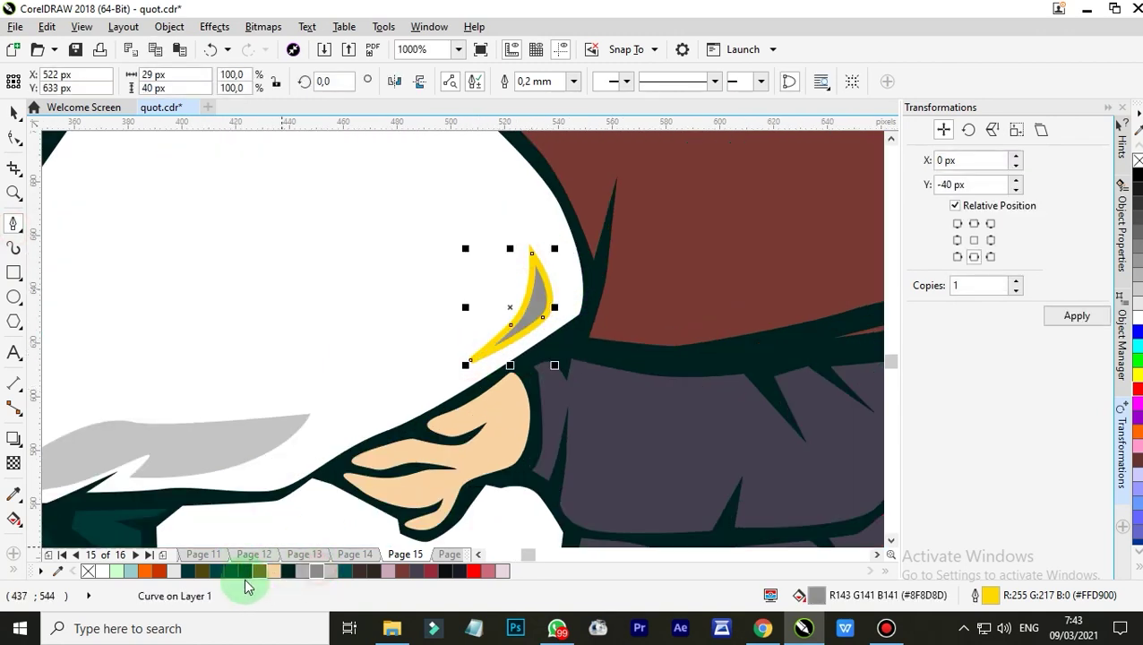
right_click(87, 571)
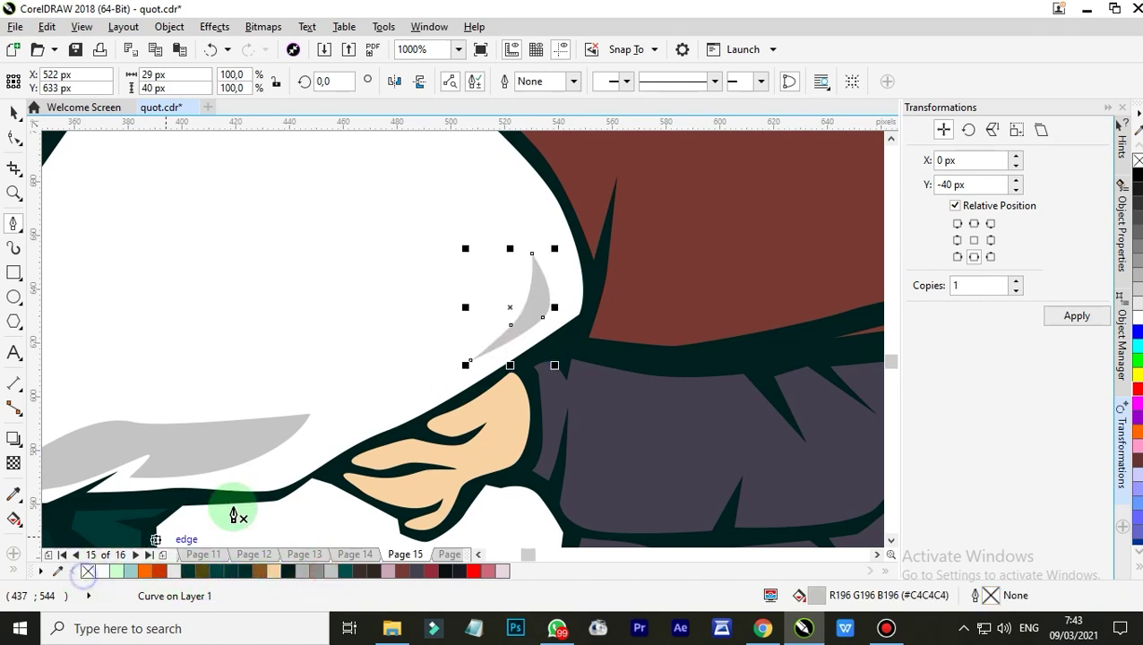
scroll(179, 387, down, 2)
click(18, 115)
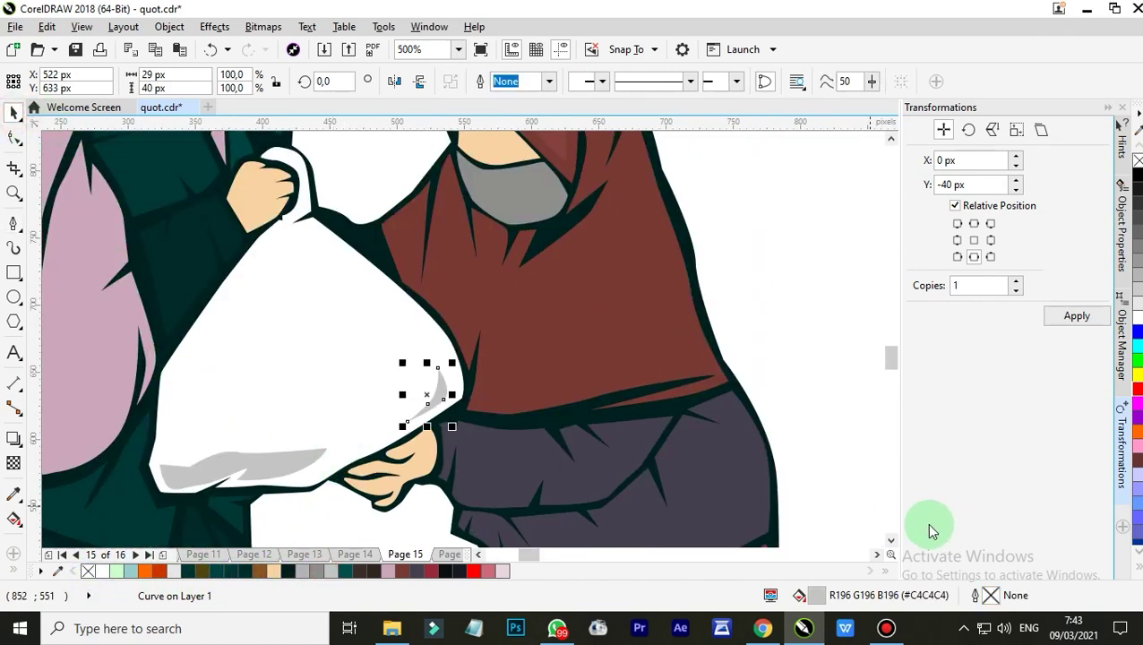
click(840, 397)
Step: Move the crescent shadow slightly outward, closer to the bag's edge beside the receiving woman, and deselect it
scroll(405, 417, up, 2)
drag(455, 370, 495, 356)
scroll(492, 362, down, 6)
click(775, 366)
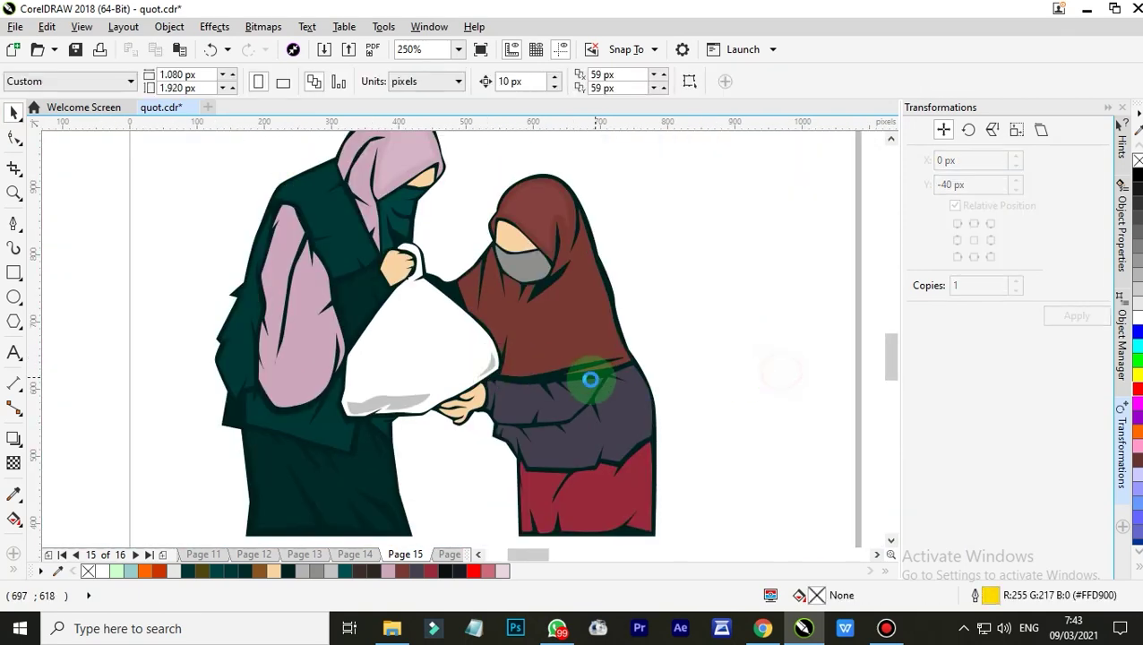
Step: Apply a uniform transparency of 50 to both grey shadow shapes on the white bag
scroll(658, 394, down, 2)
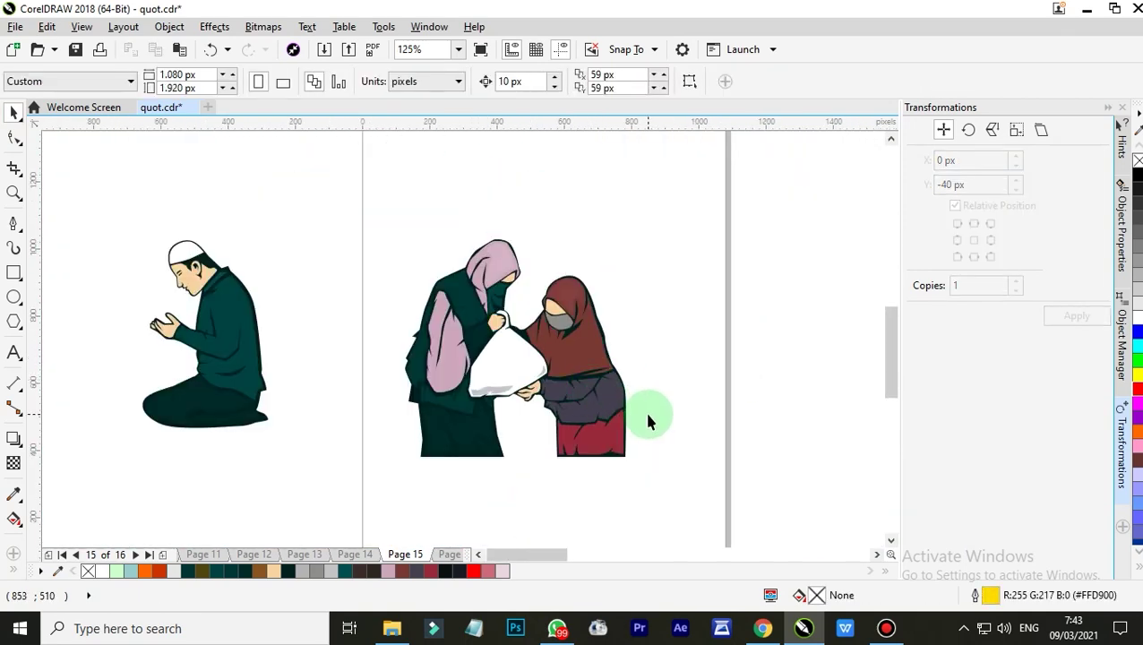
scroll(497, 383, up, 4)
click(484, 409)
click(13, 462)
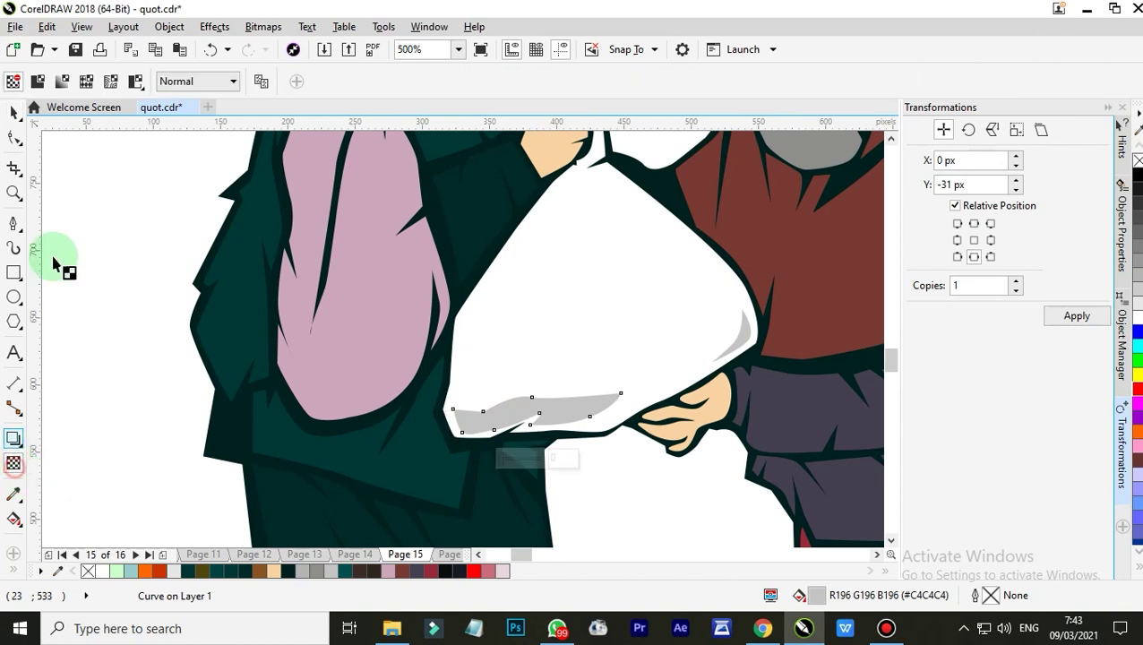
click(38, 81)
click(733, 349)
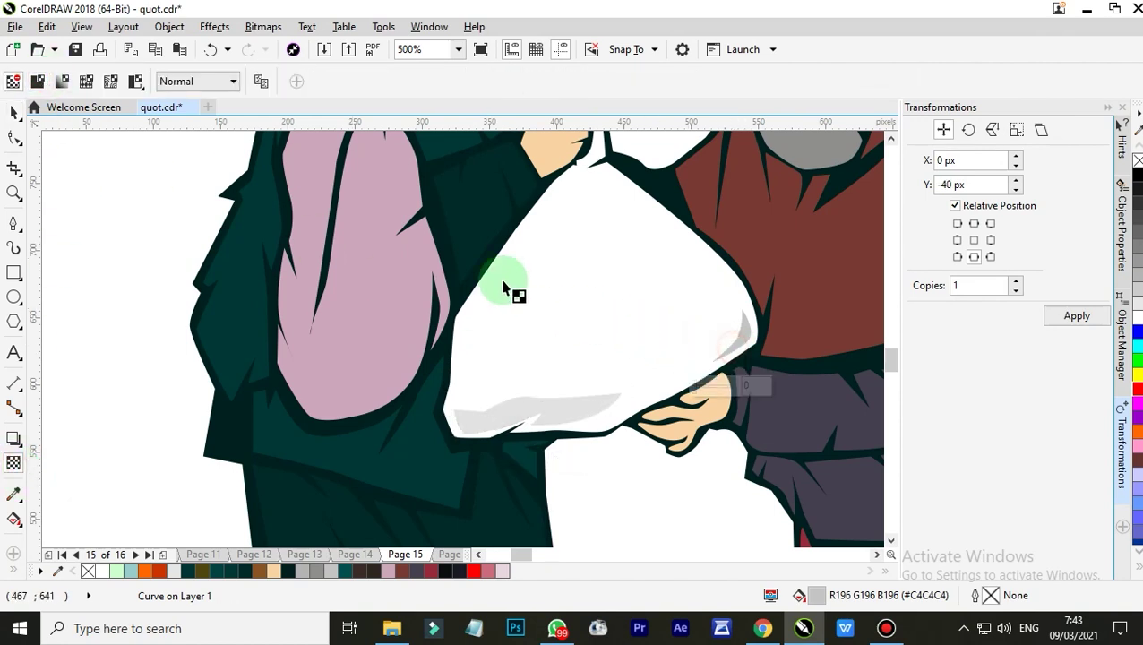
click(39, 82)
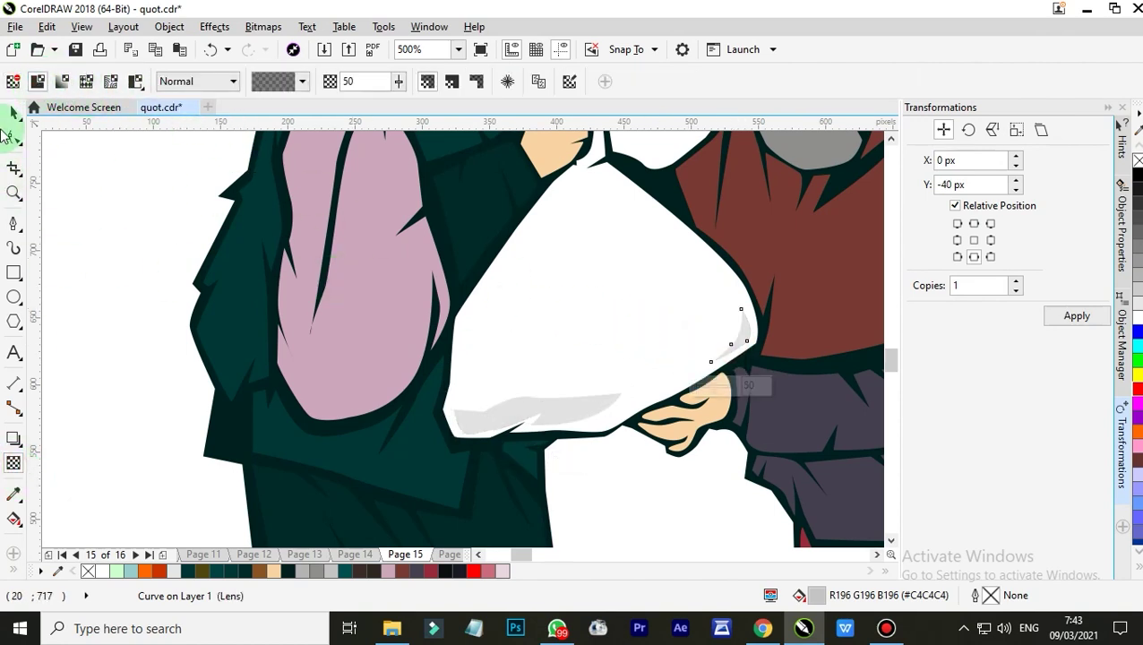